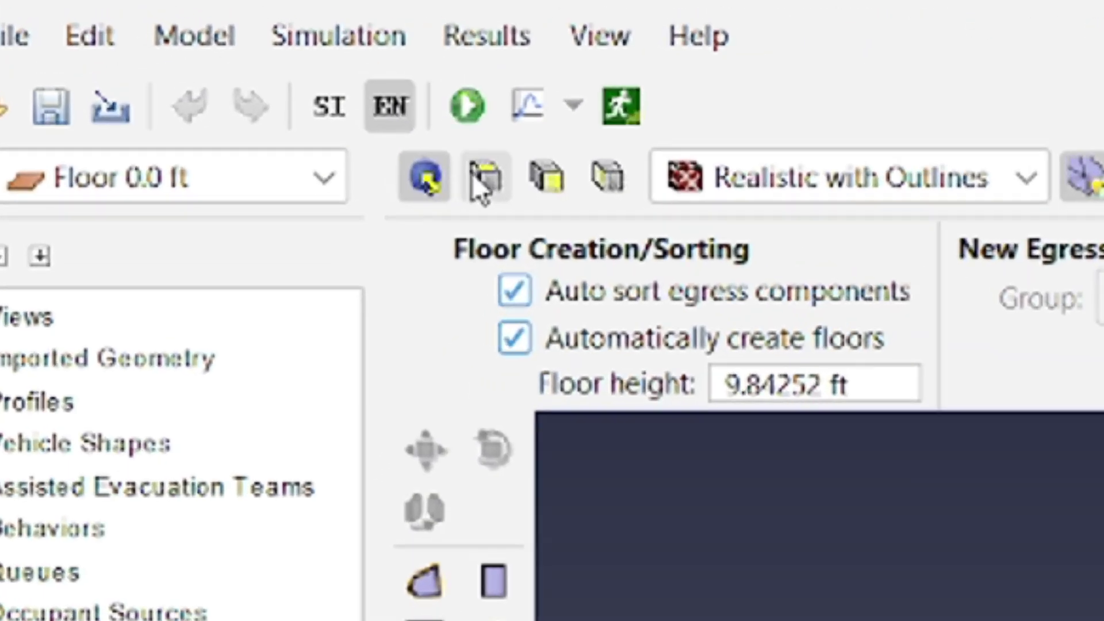
Preview the model in the top, front and side views and return to the top view
click(178, 53)
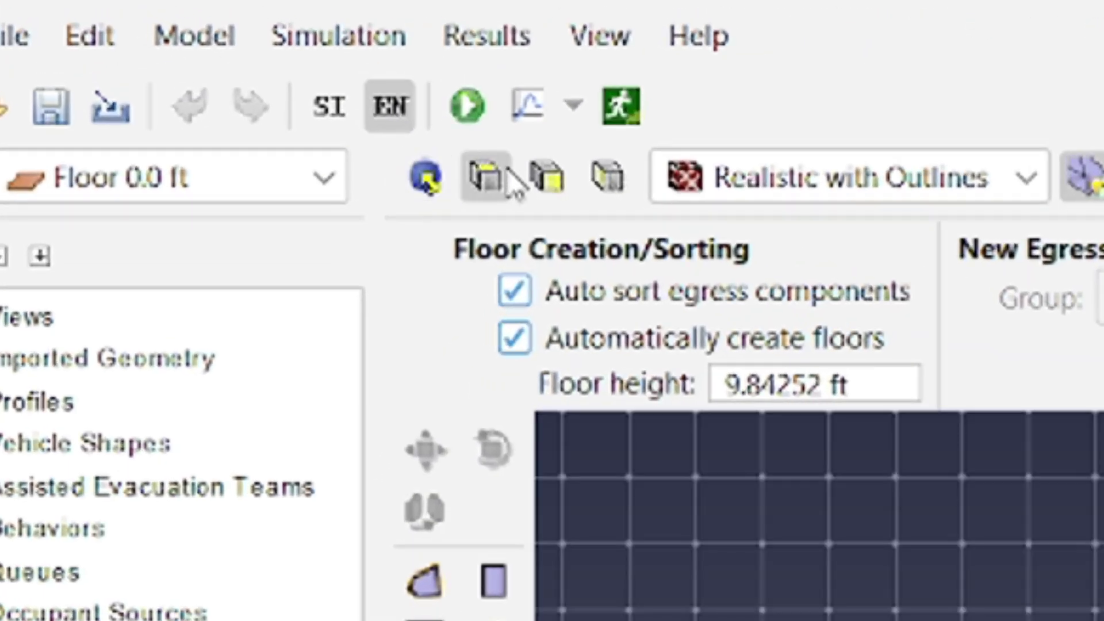
click(529, 189)
click(588, 172)
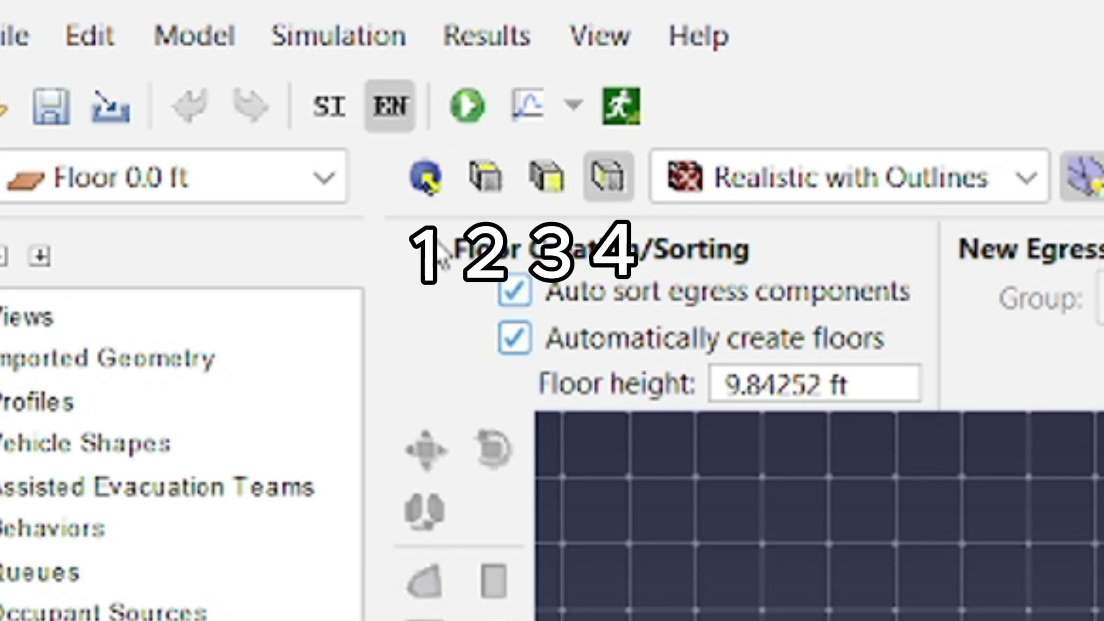
key(2)
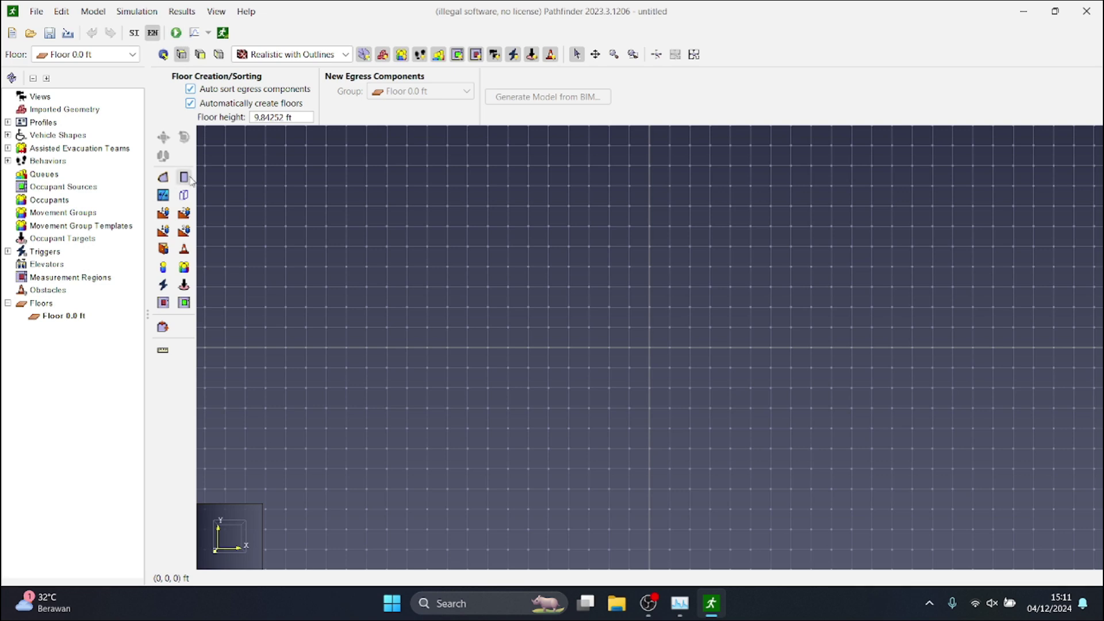
Create a rectangular room with corners at 300, 80 ft and 0, 0 ft, toggling the units to SI and back to EN
click(184, 178)
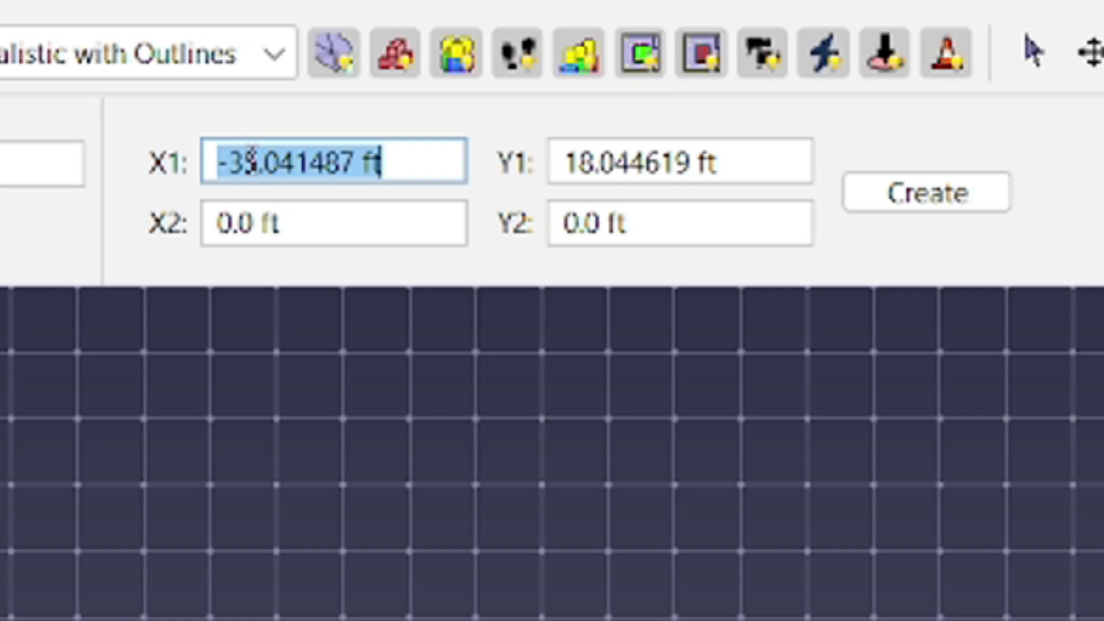
text(300)
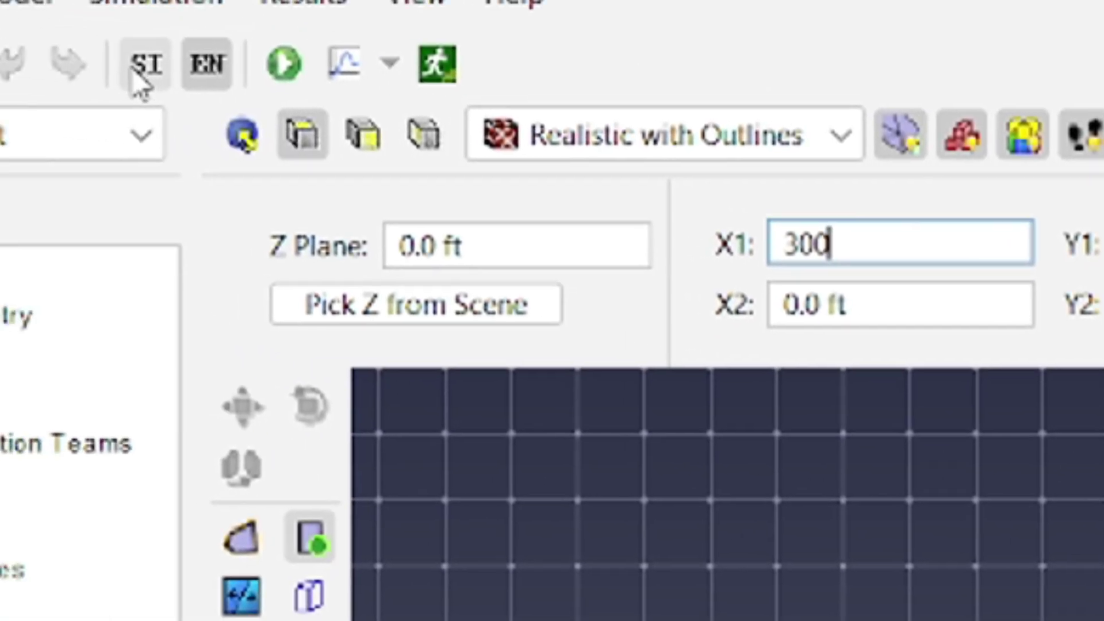
click(337, 94)
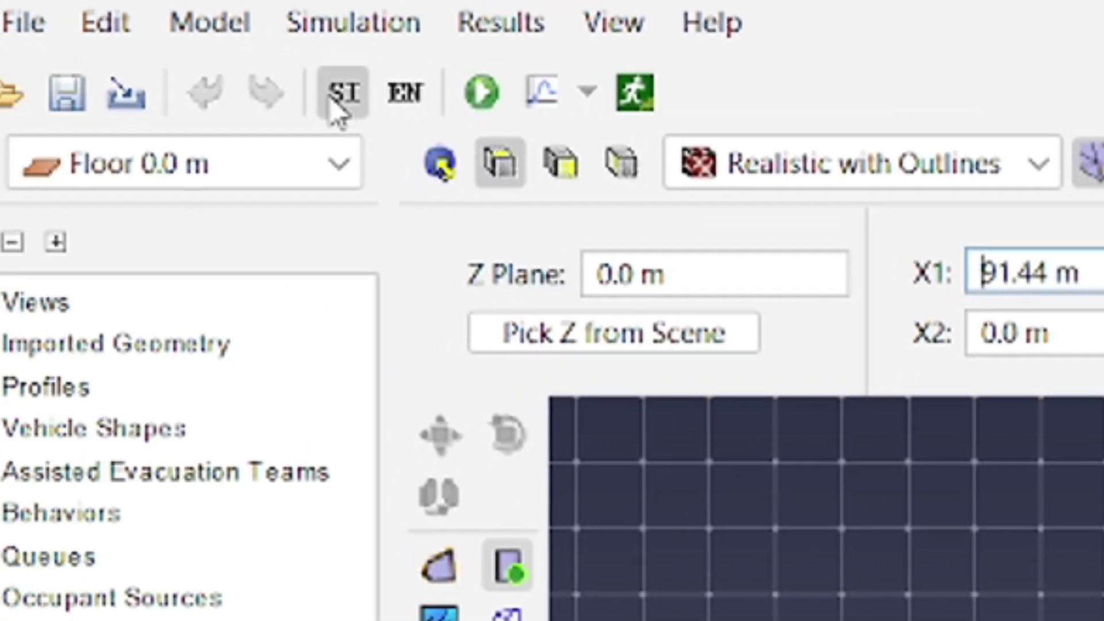
click(496, 108)
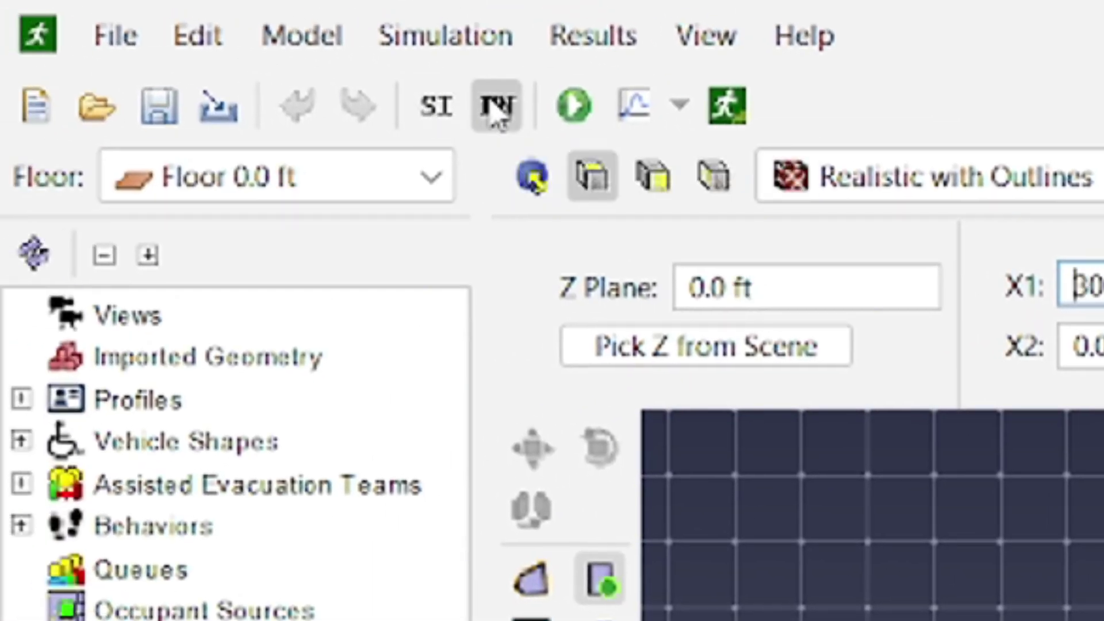
double_click(1098, 285)
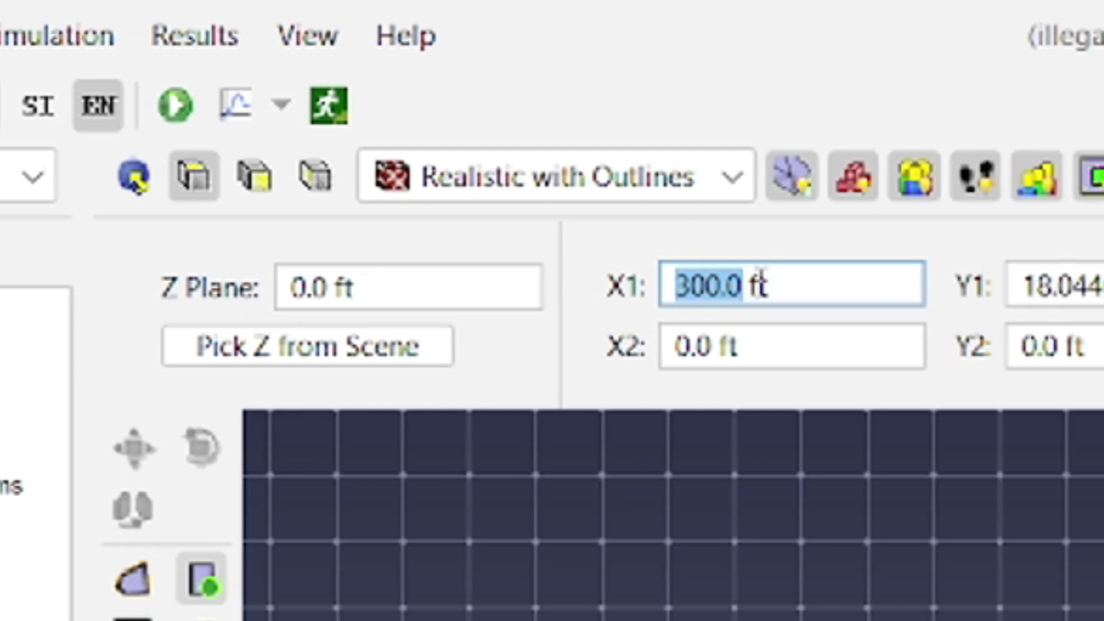
key(Tab)
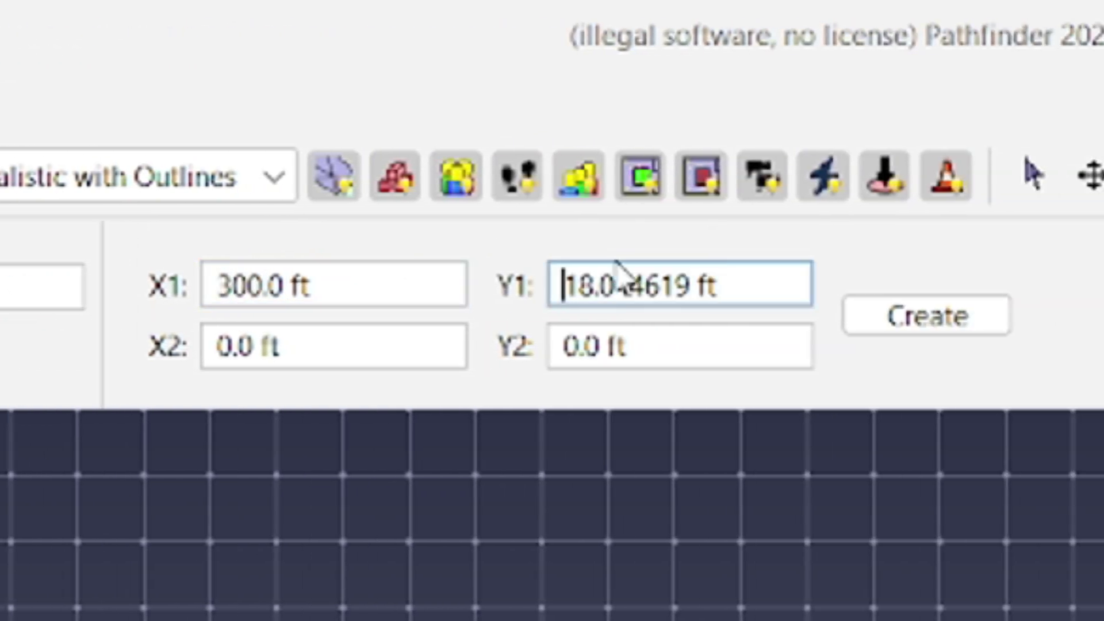
double_click(633, 284)
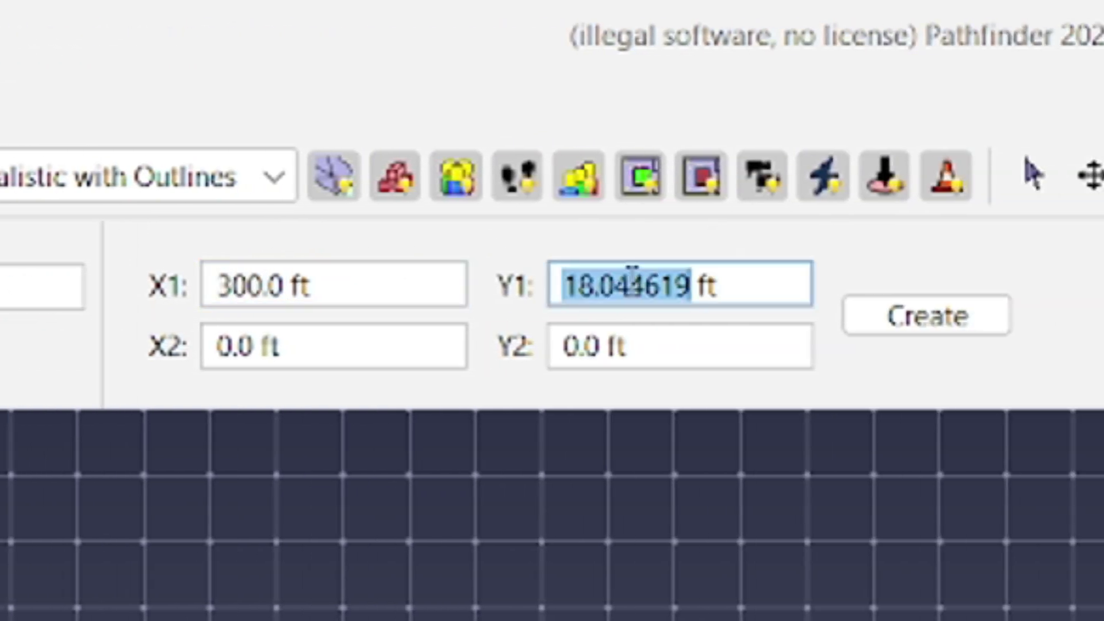
text(80)
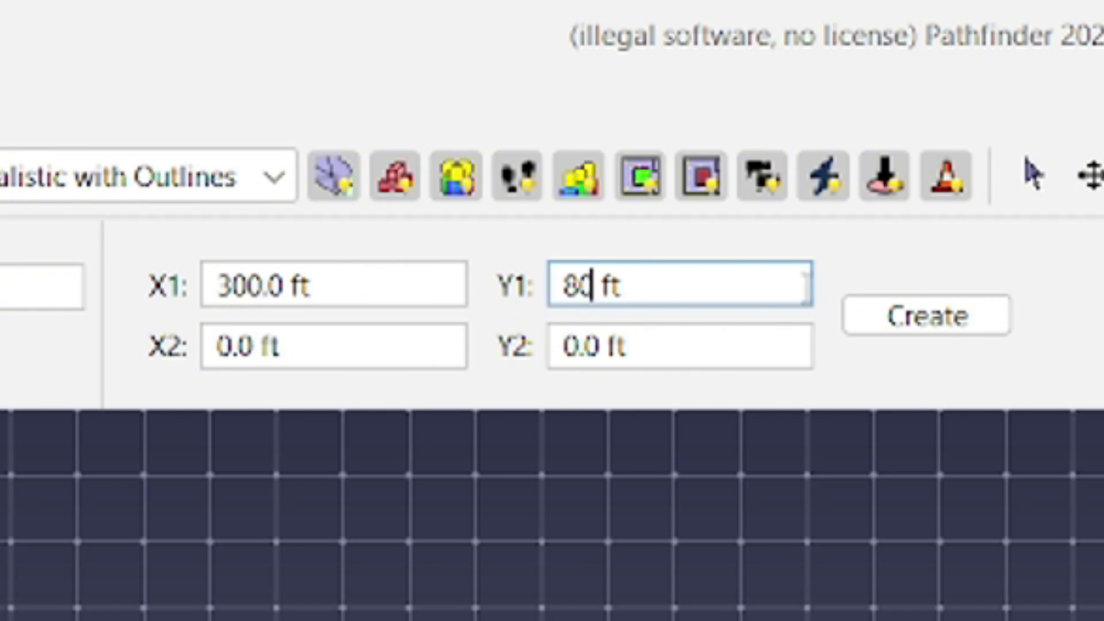
click(862, 313)
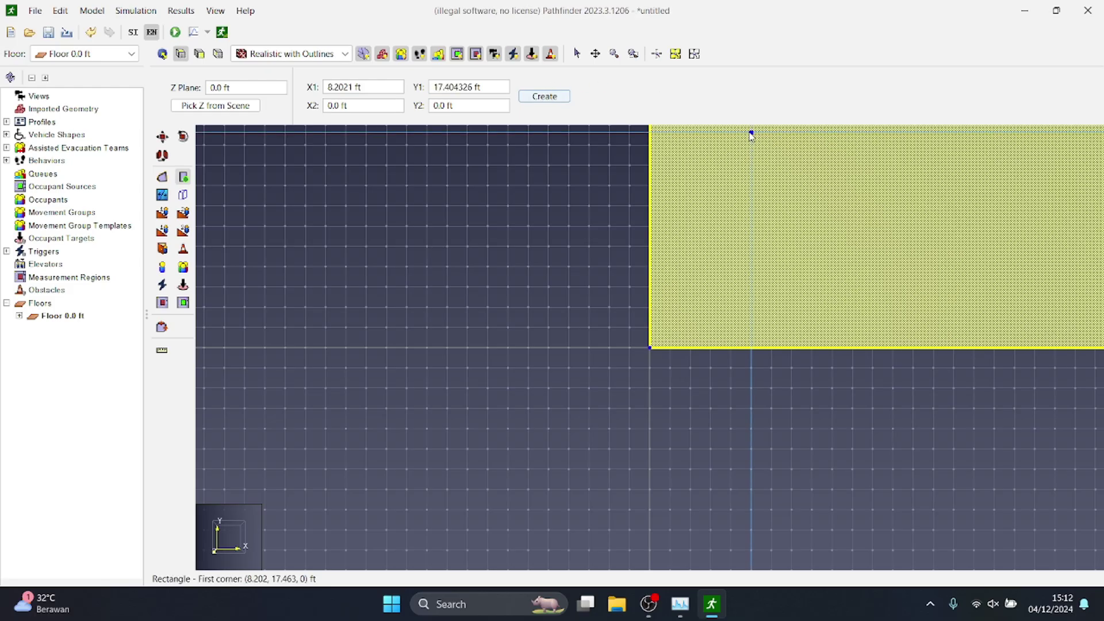
Zoom out and pan across the room to examine its extent from above
scroll(805, 167, down, 3)
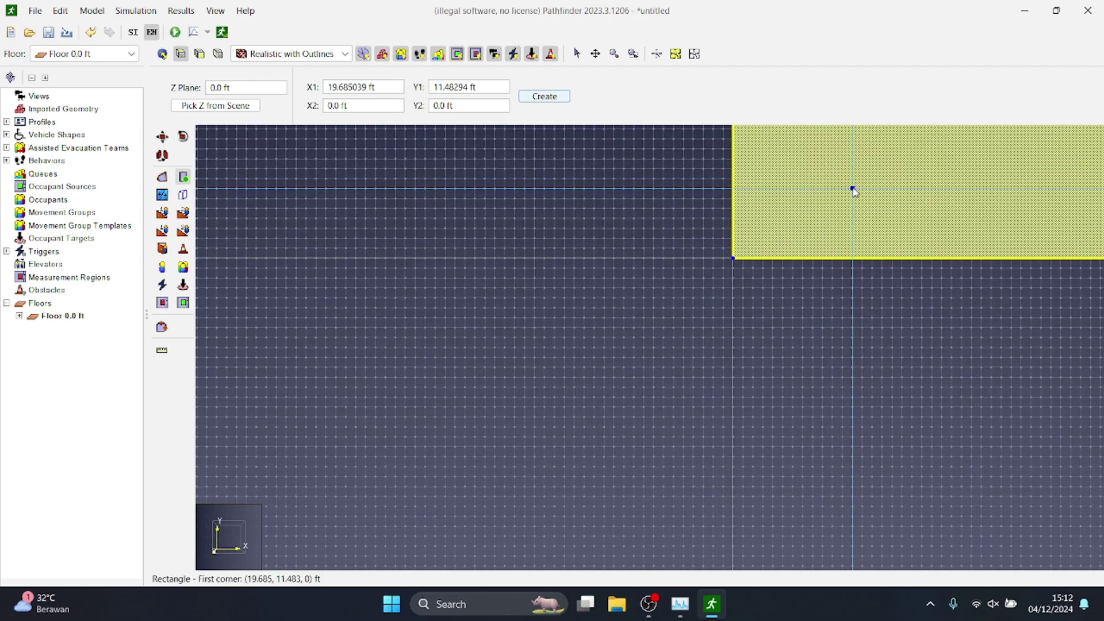
middle_drag(920, 170, 369, 344)
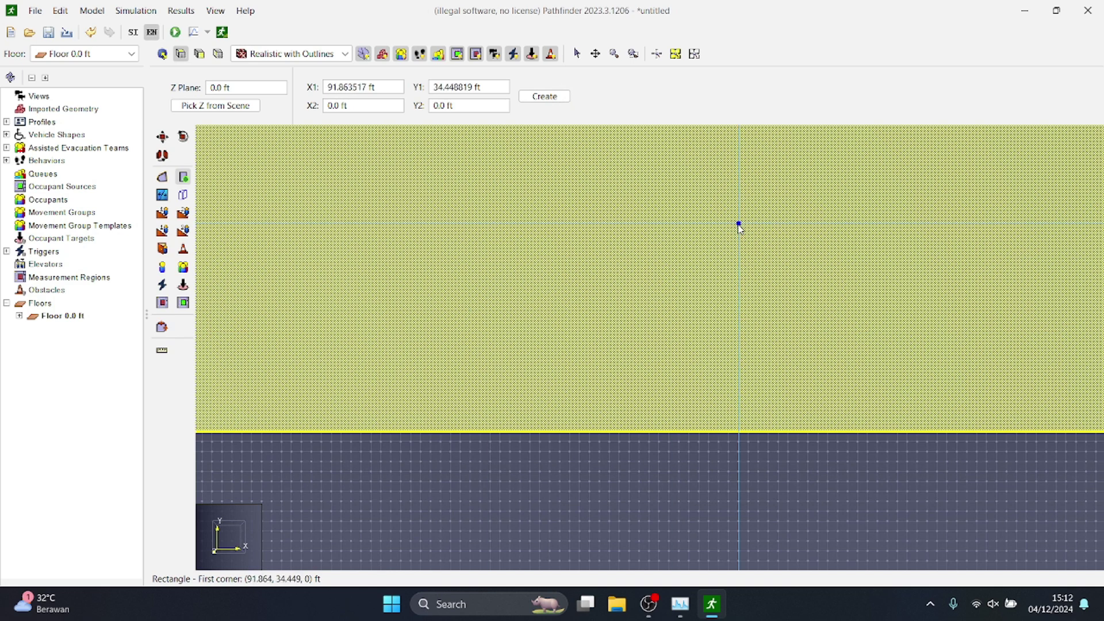
scroll(739, 227, down, 4)
middle_drag(717, 168, 626, 240)
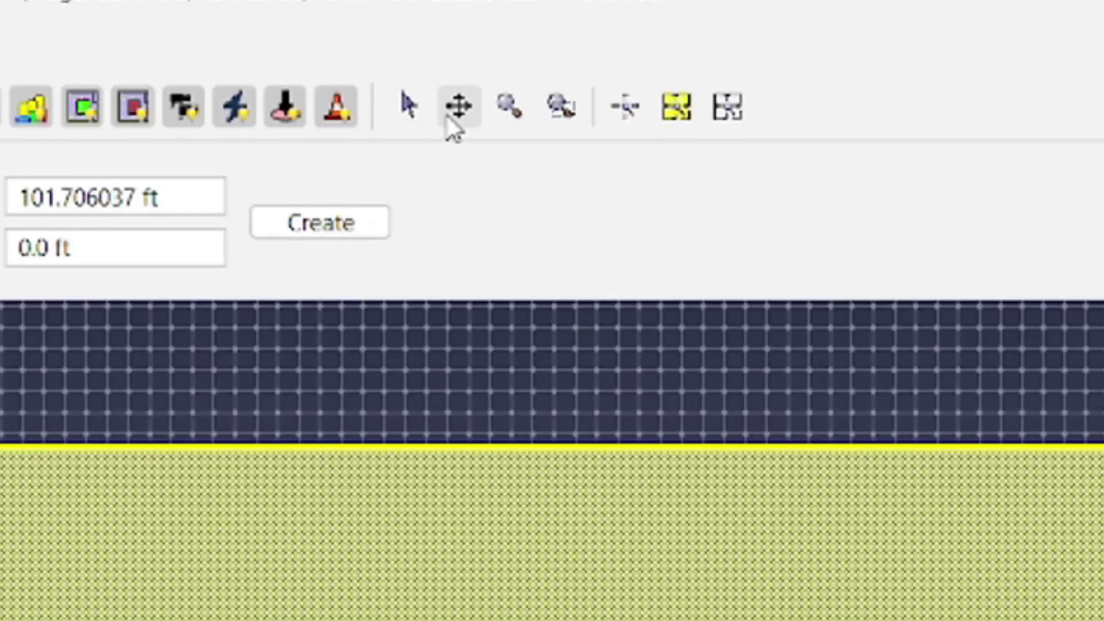
middle_drag(739, 438, 799, 615)
Try the pan and select modes on the room, examining its full outline and properties
click(458, 106)
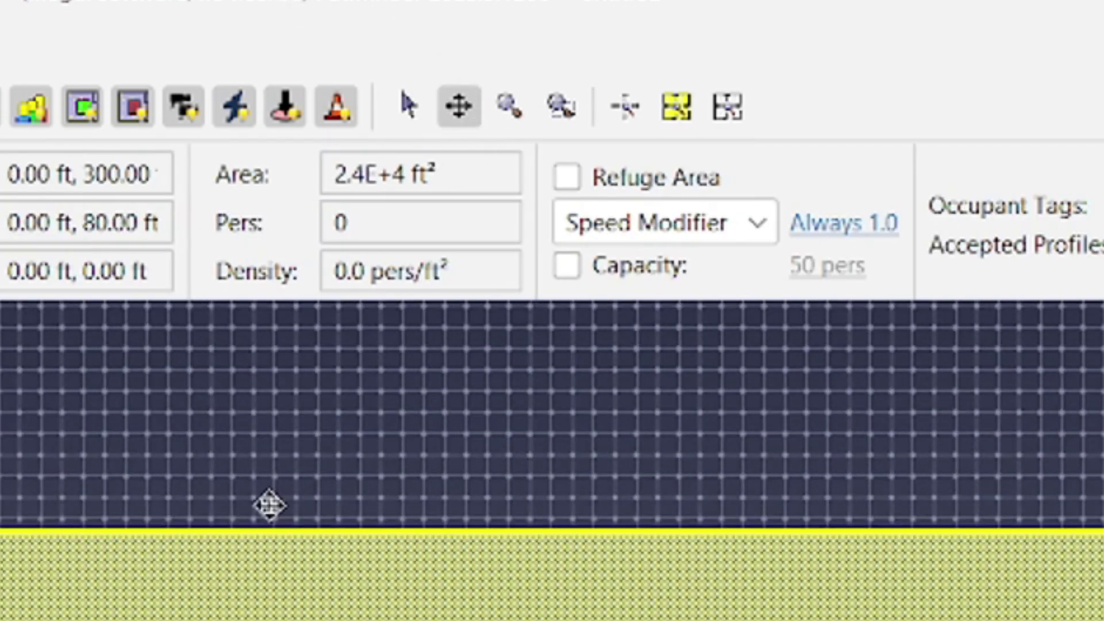
click(408, 108)
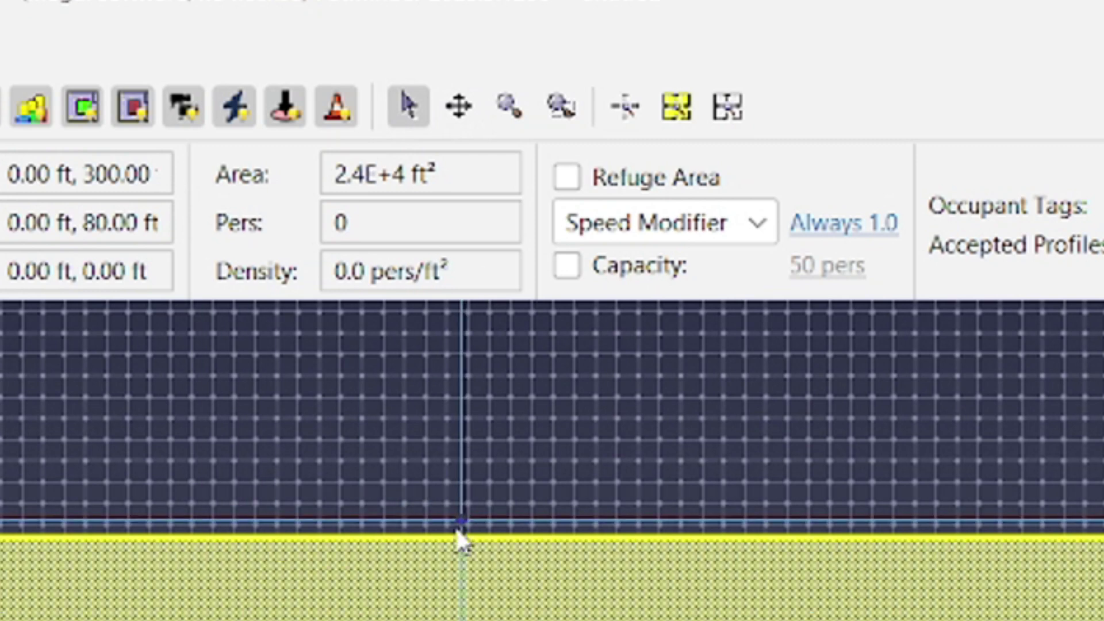
click(3, 449)
click(3, 575)
click(40, 443)
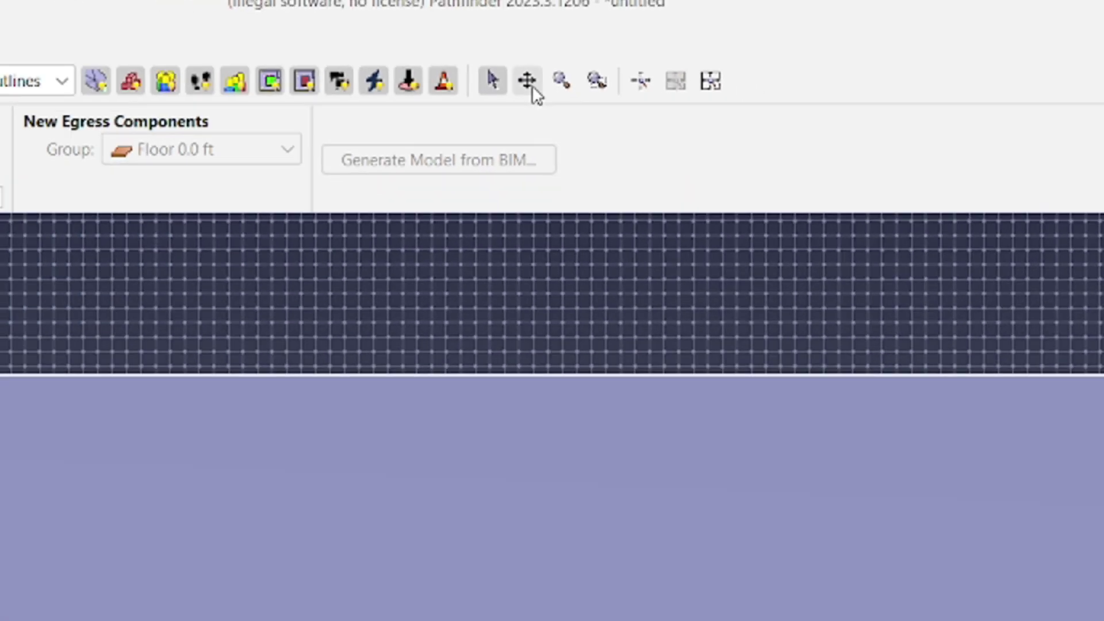
click(528, 81)
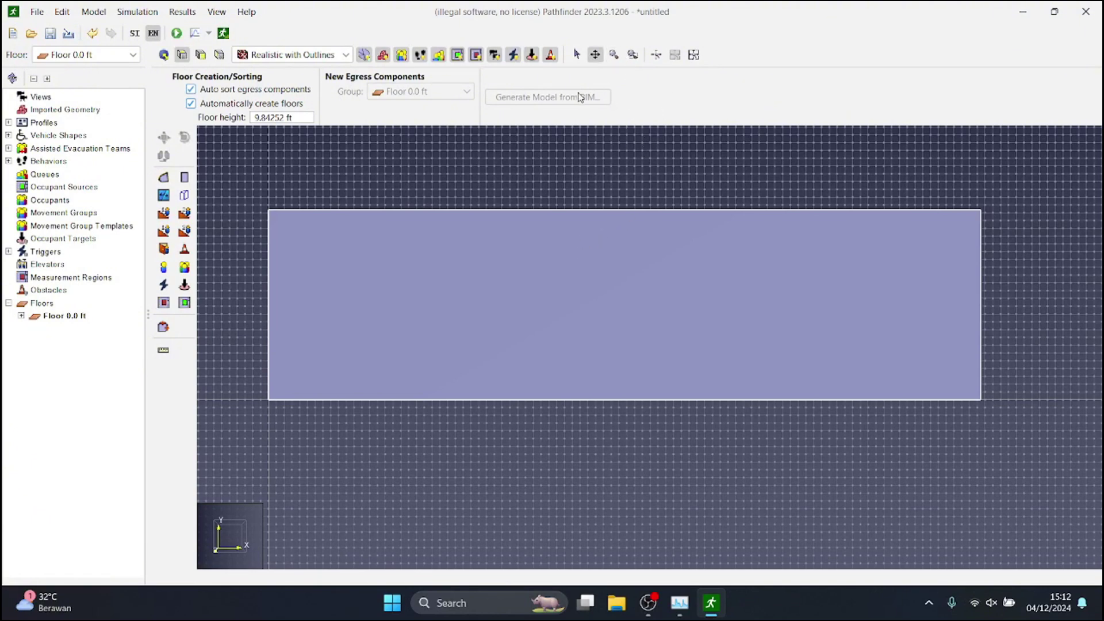
drag(562, 245, 618, 210)
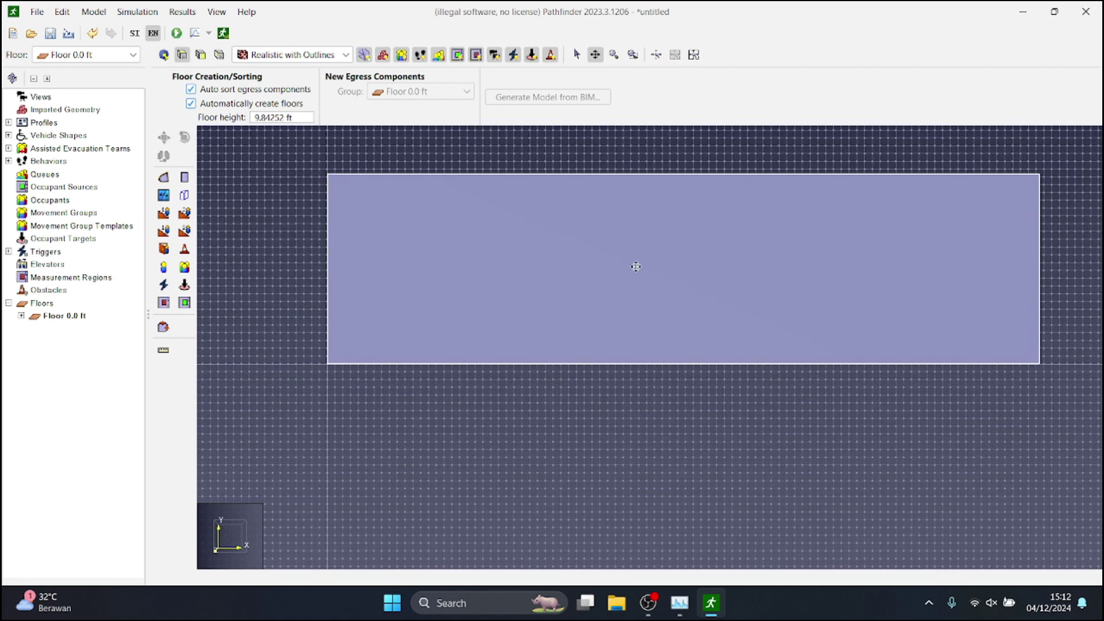
click(586, 178)
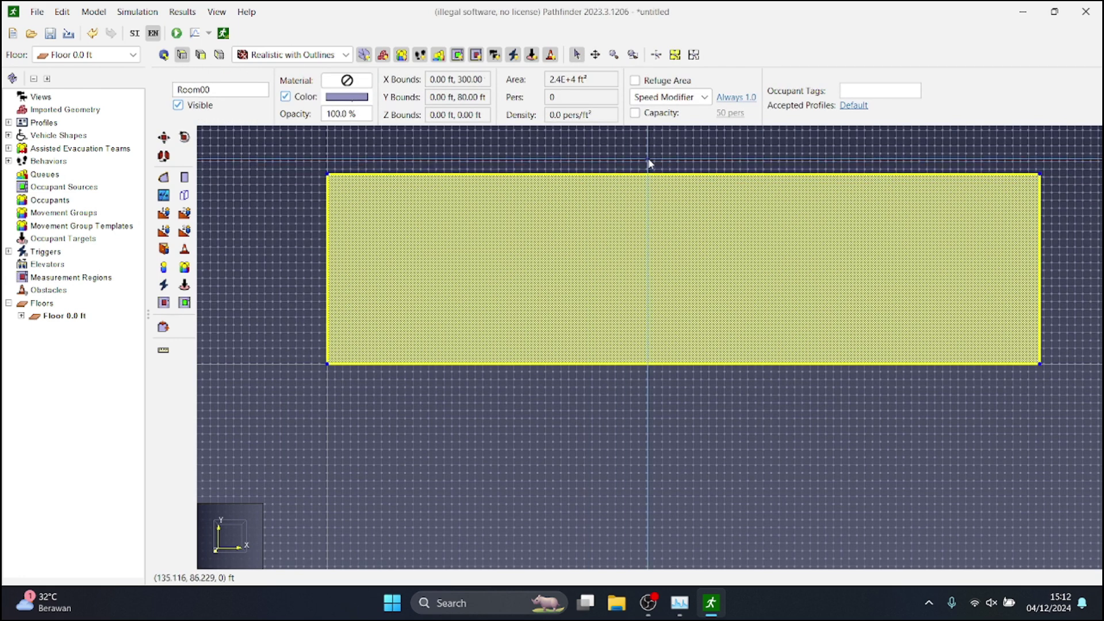
scroll(648, 163, down, 1)
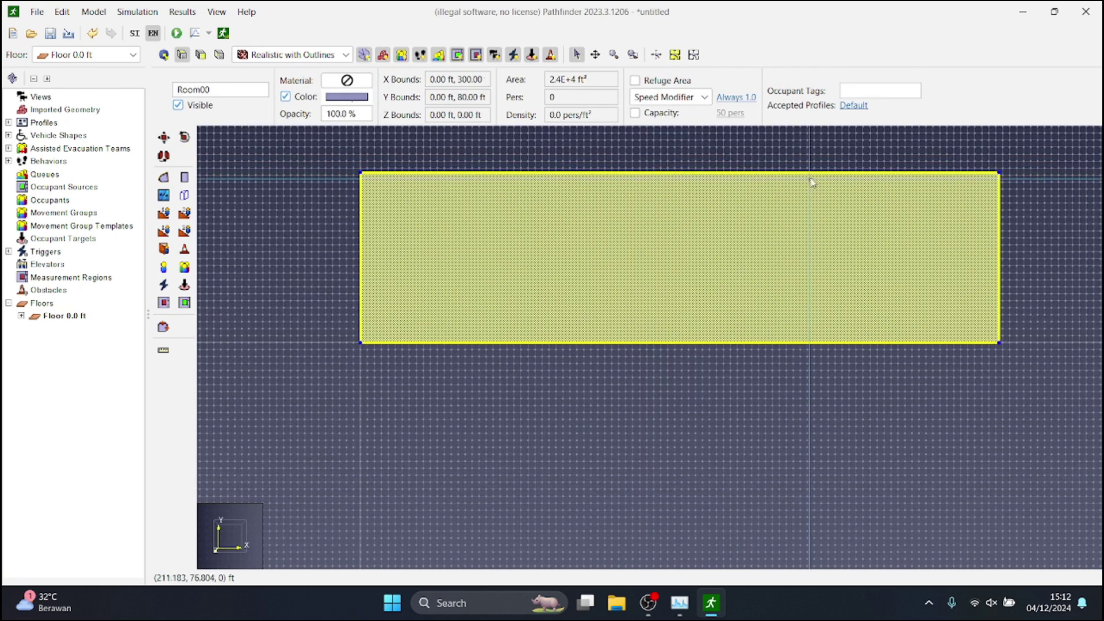
click(761, 154)
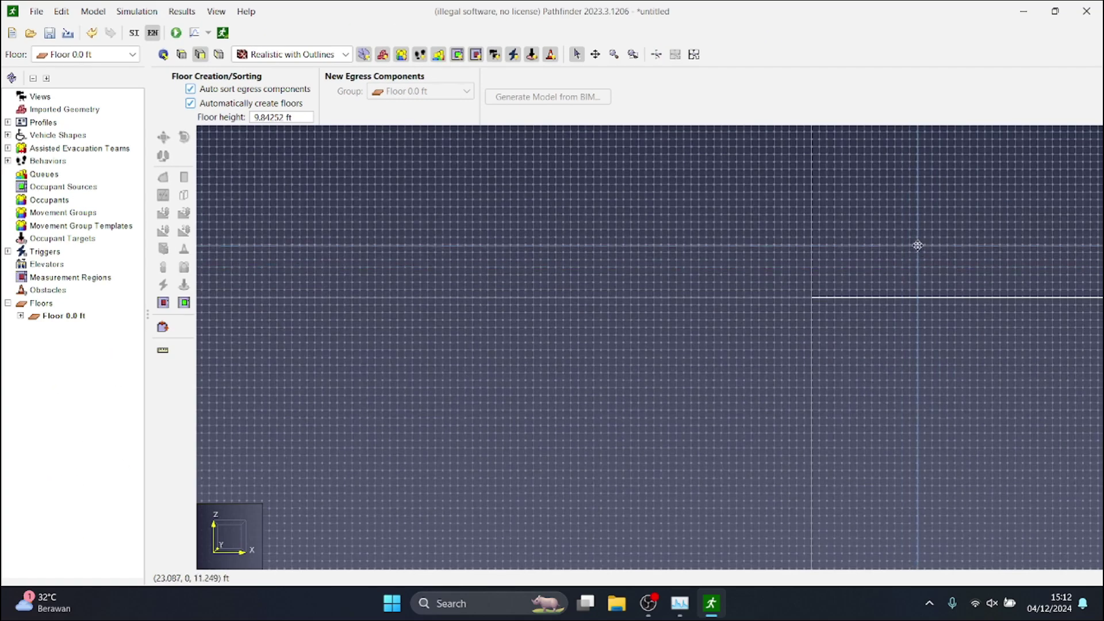
Copy the room in the front view and paste the duplicate with a Z offset of 12 ft
middle_drag(917, 244, 316, 308)
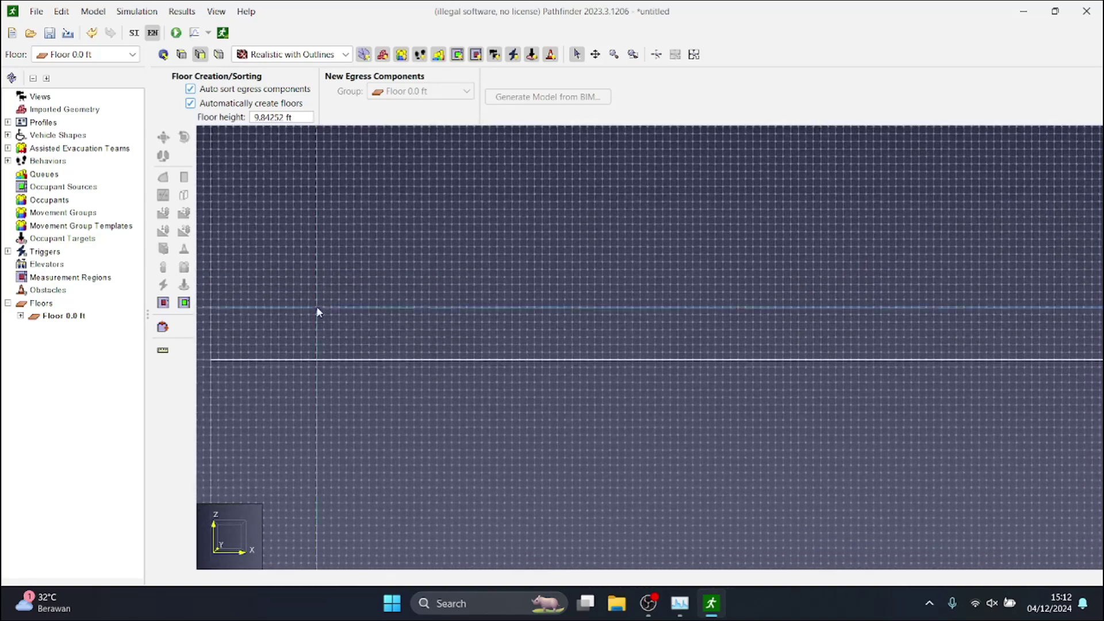
scroll(406, 288, down, 3)
scroll(681, 324, up, 1)
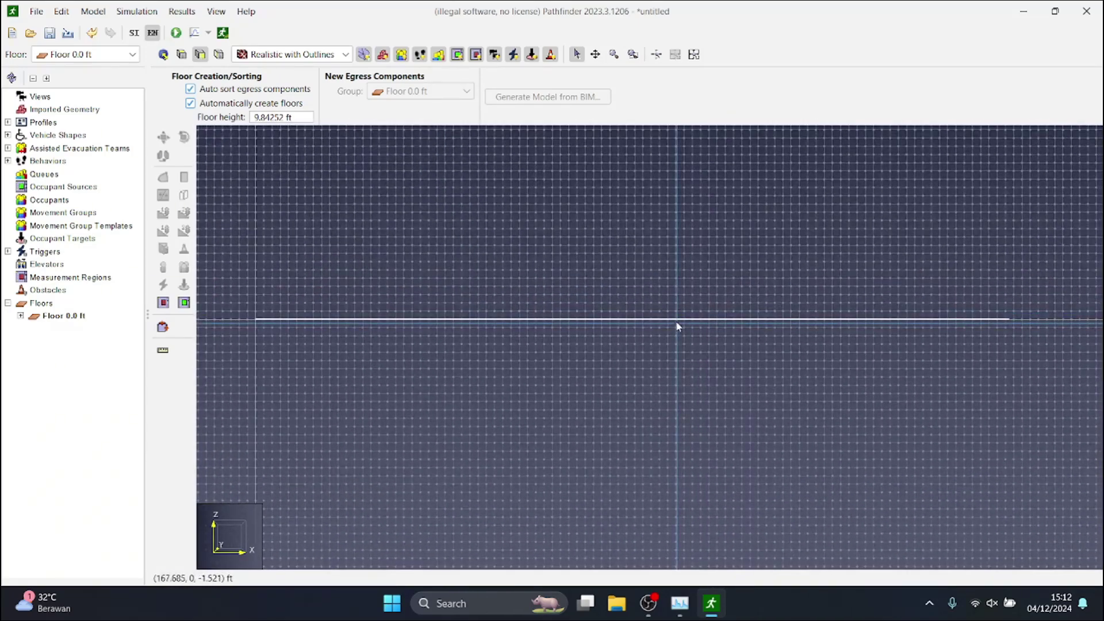
click(633, 319)
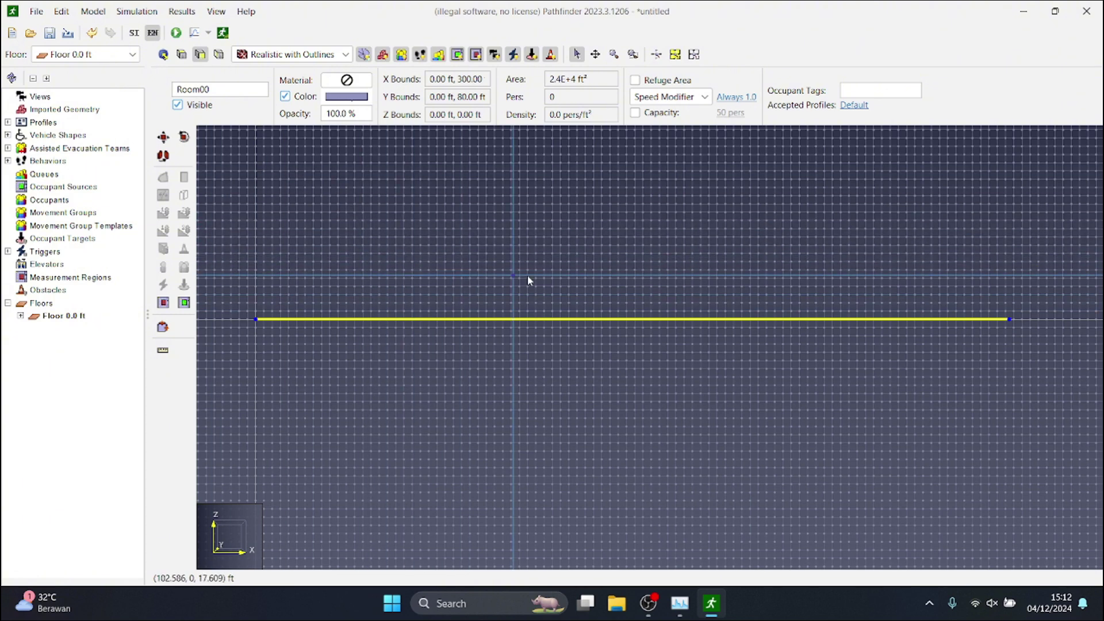
key(ctrl+c)
key(ctrl+v)
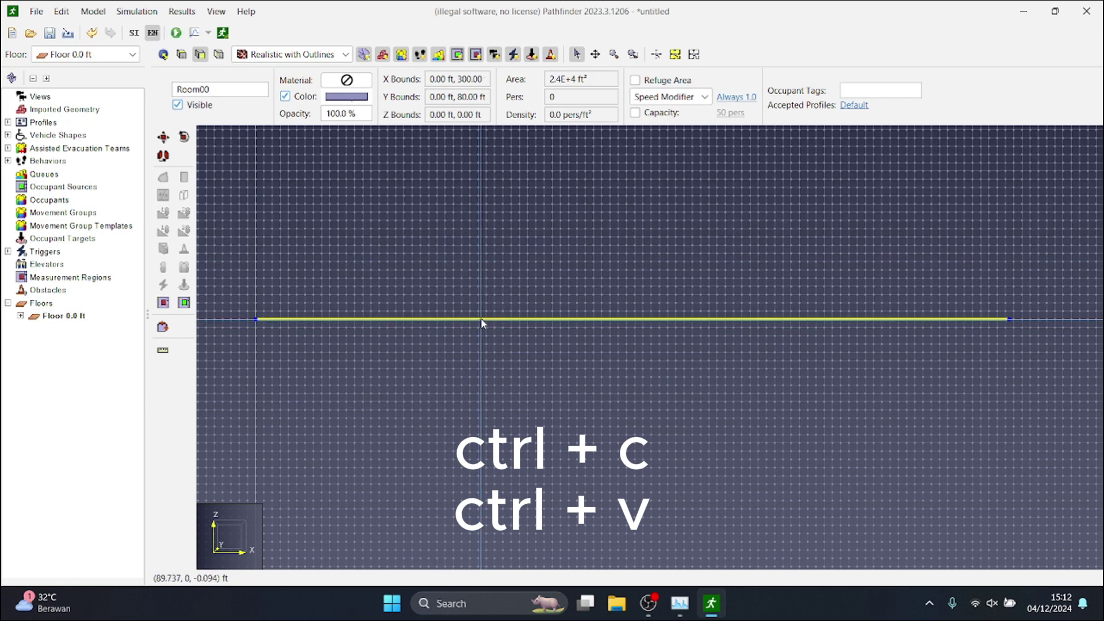
click(552, 318)
double_click(527, 314)
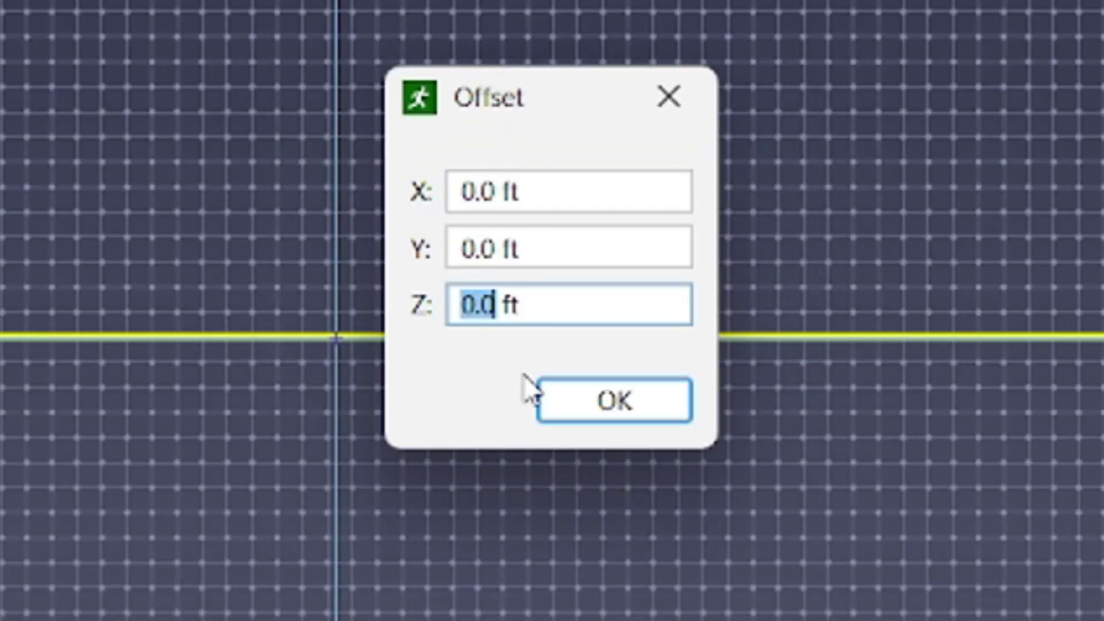
text(12)
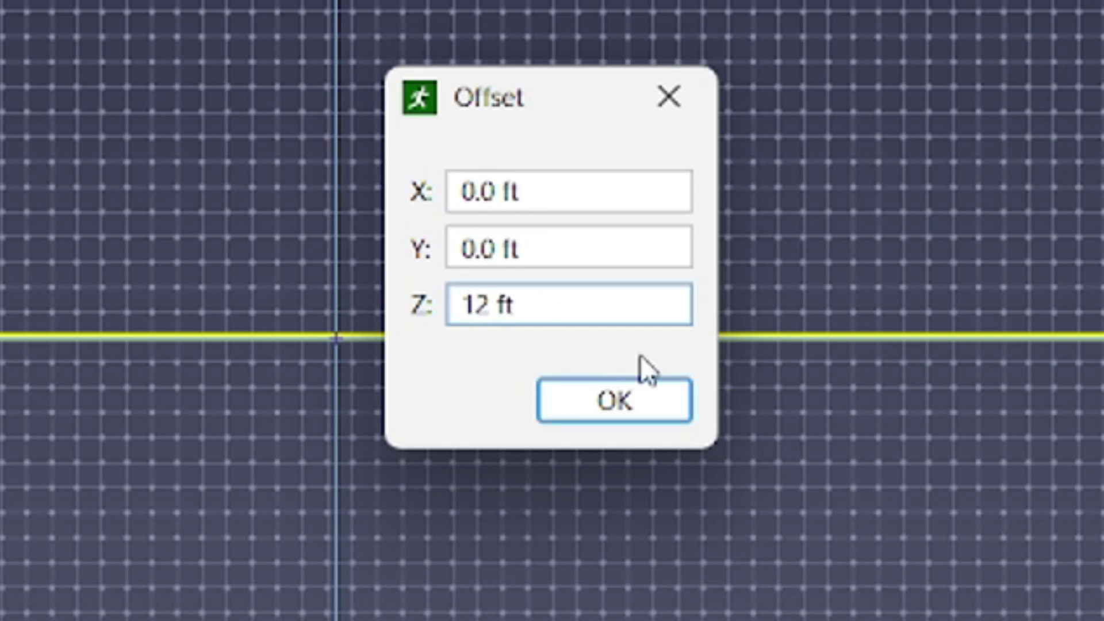
click(603, 402)
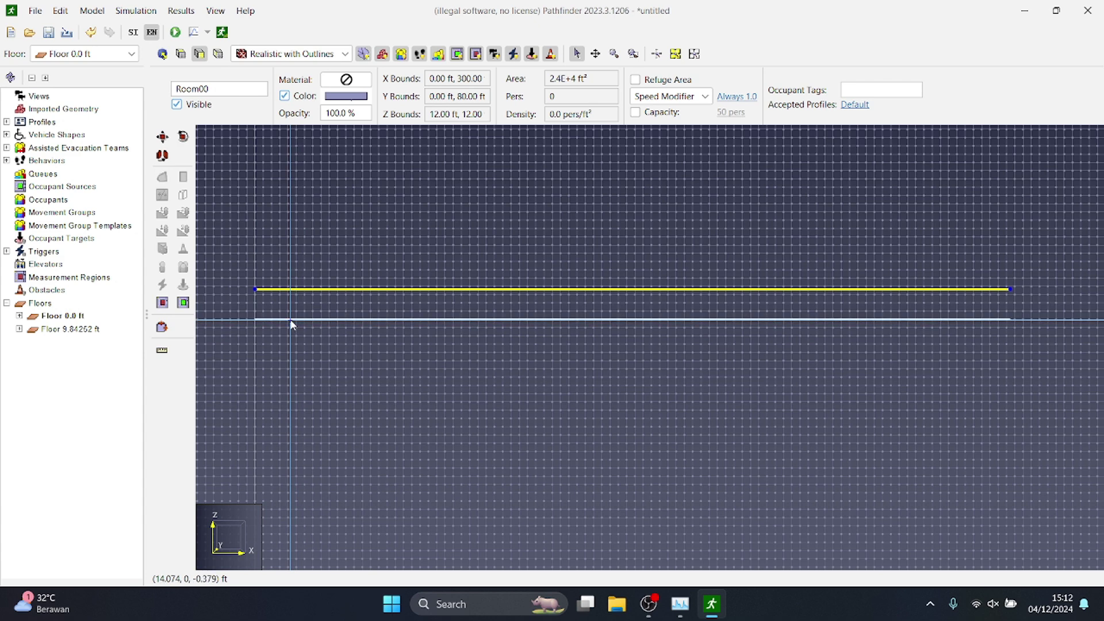
Select the upper room and paste another copy with an offset that places it at Z 24 ft
click(290, 320)
click(295, 290)
click(302, 321)
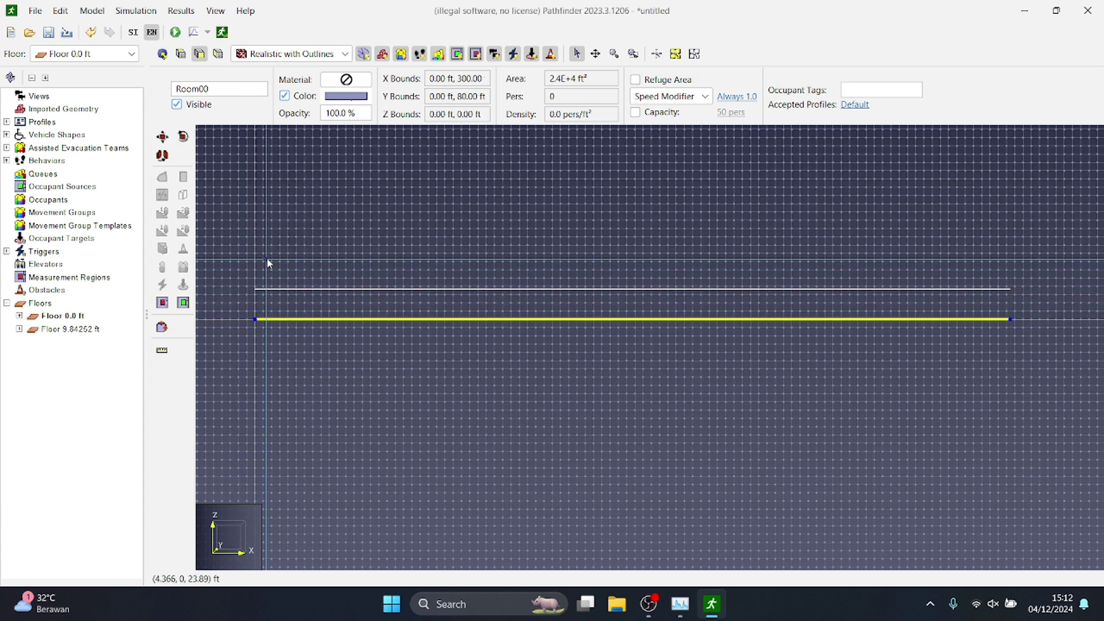
click(219, 253)
scroll(283, 298, up, 3)
click(283, 298)
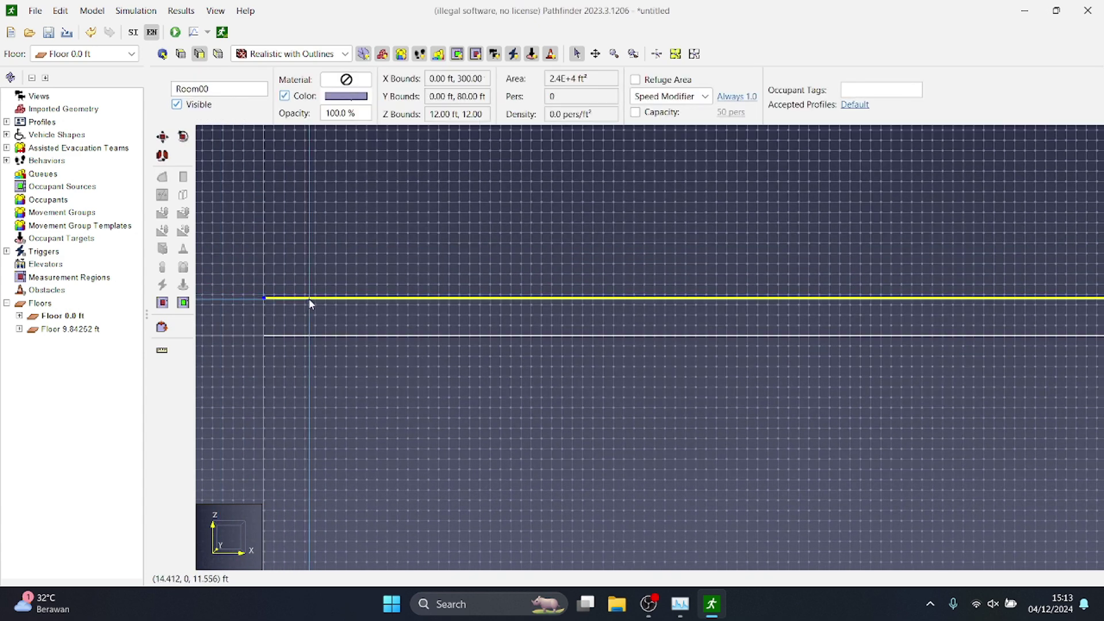
key(ctrl+v)
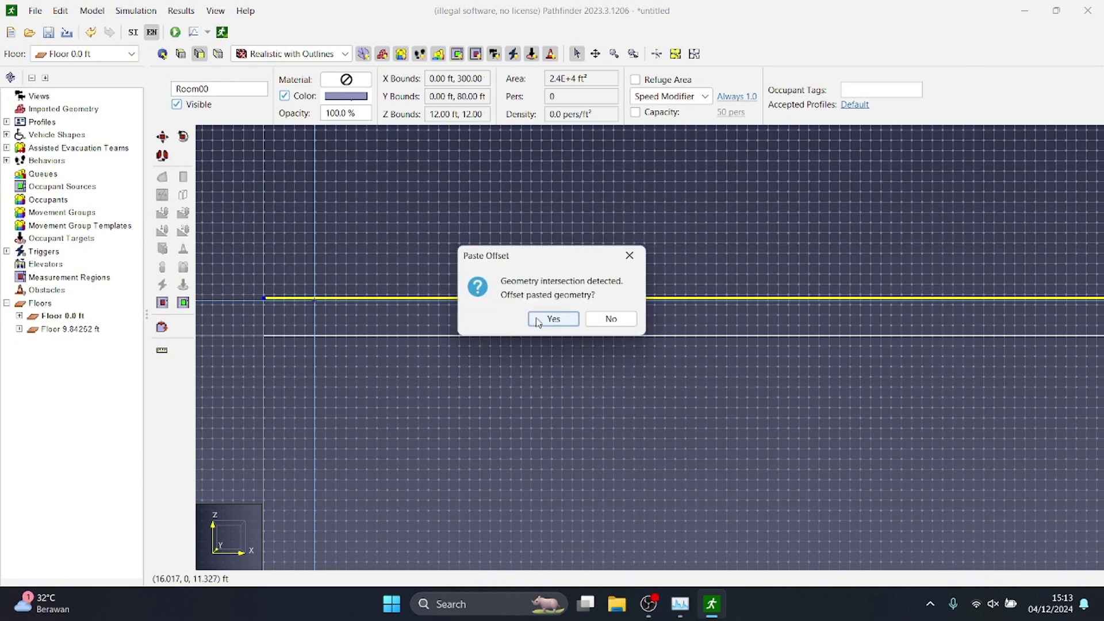
click(553, 319)
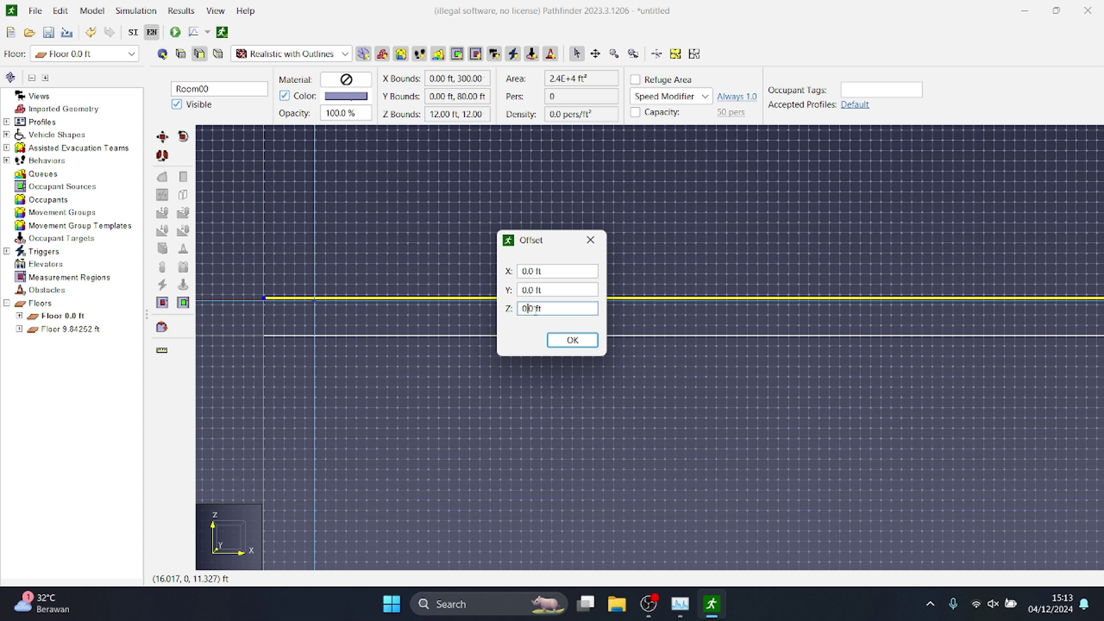
click(559, 340)
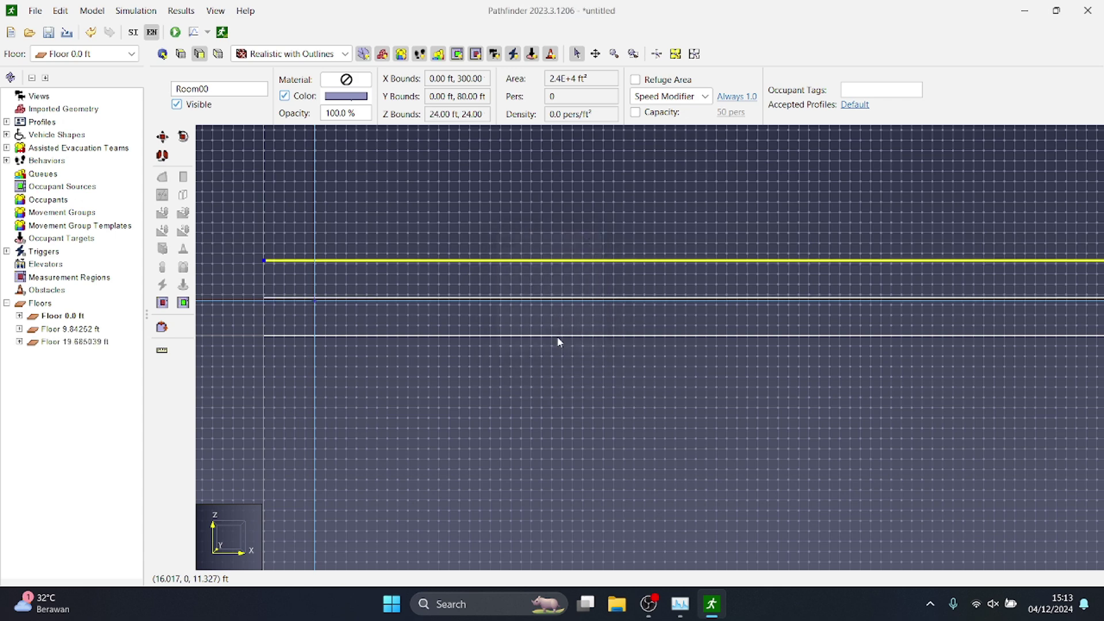
Paste another copy of the room above the one at Z 24 ft, using a Z offset of 12 ft
click(319, 264)
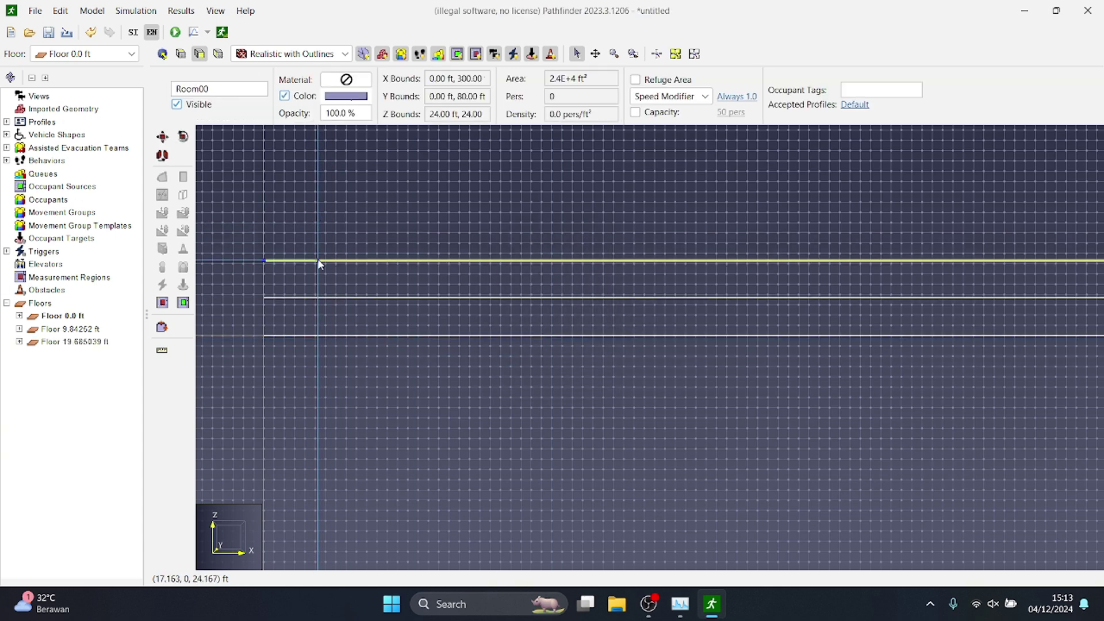
key(ctrl+v)
click(549, 320)
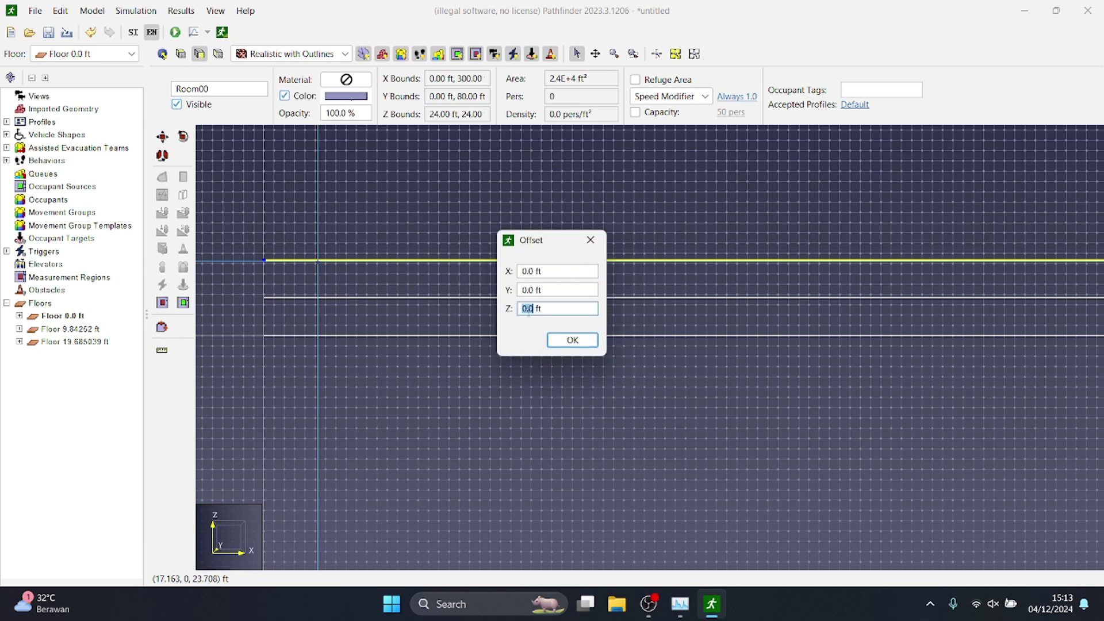
text(12)
click(558, 341)
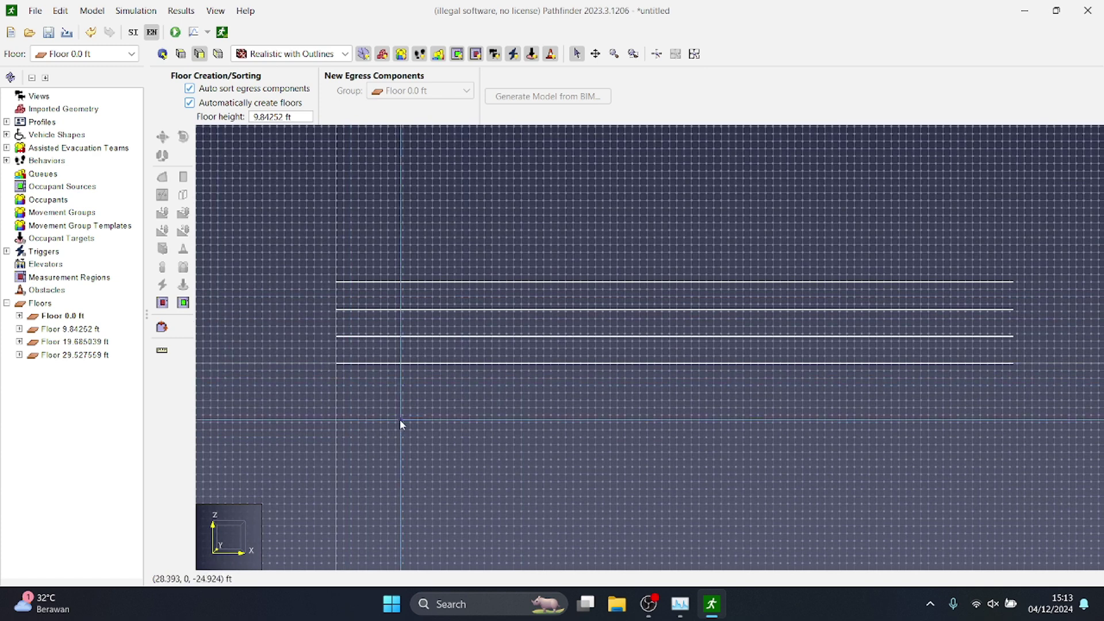
Copy the top room and paste duplicates above it with 12 ft Z offsets, up to Z 60 ft
click(441, 282)
key(ctrl+c)
key(ctrl+v)
click(551, 322)
key(Tab)
key(Tab)
text(12)
key(Return)
key(ctrl+v)
text(12)
key(Return)
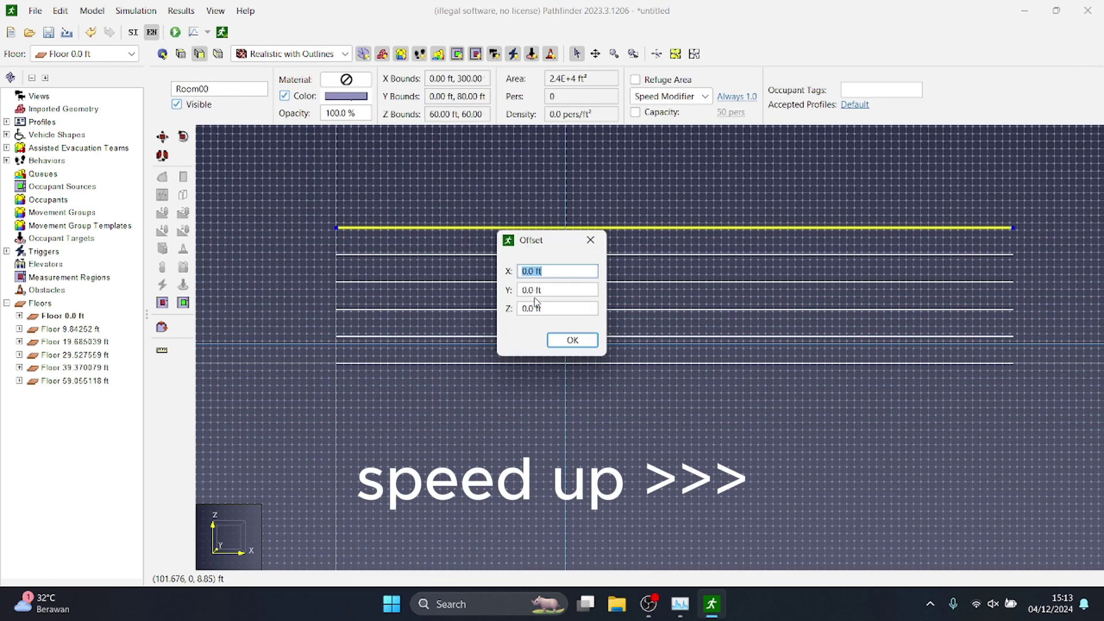
Continue stacking room copies with Z offsets of 12 ft until the top room sits at Z 96 ft
text(12)
key(Return)
text(12)
click(425, 257)
click(436, 173)
key(ctrl+c)
key(ctrl+v)
click(545, 323)
key(Tab)
key(Tab)
text(12)
key(Return)
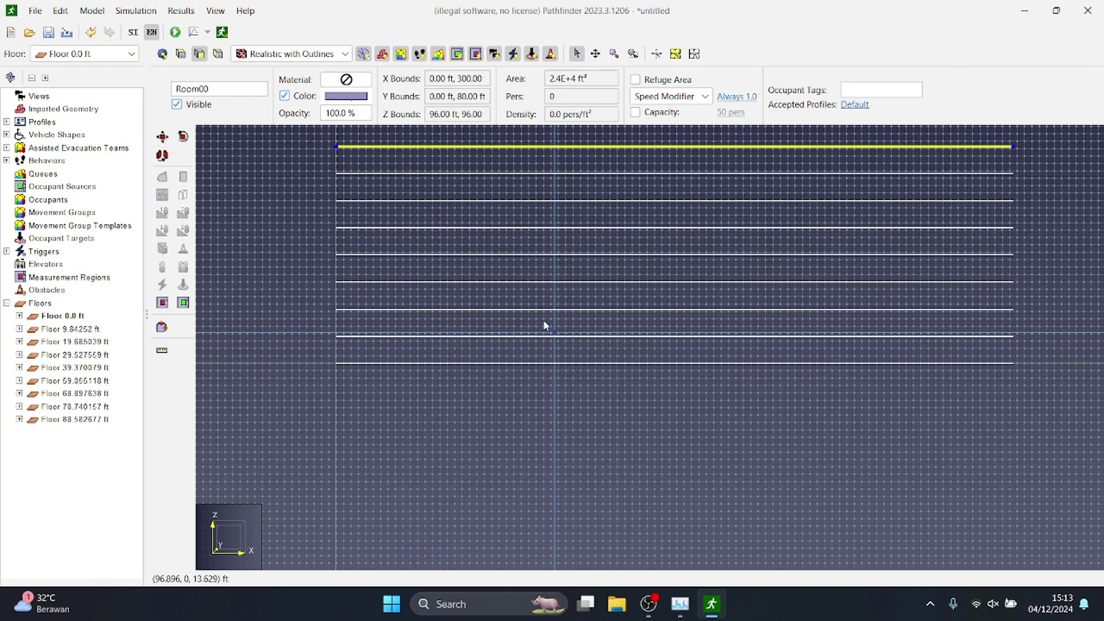
click(295, 286)
scroll(451, 327, down, 3)
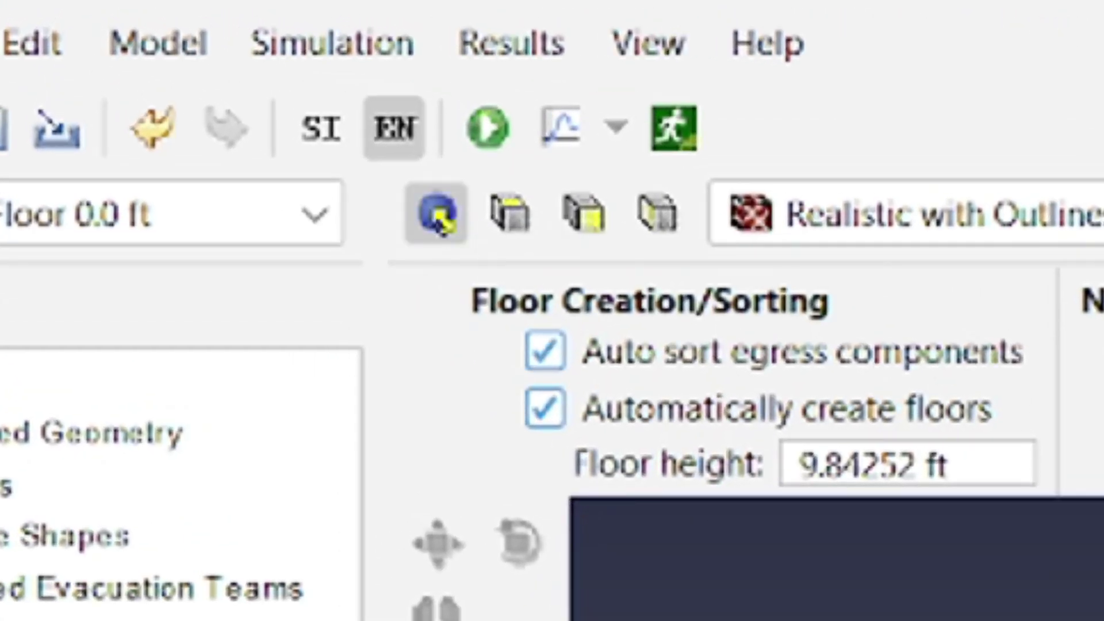
Fit the whole model in the 3D view and examine the spacing of the stacked floors from several sides
click(438, 216)
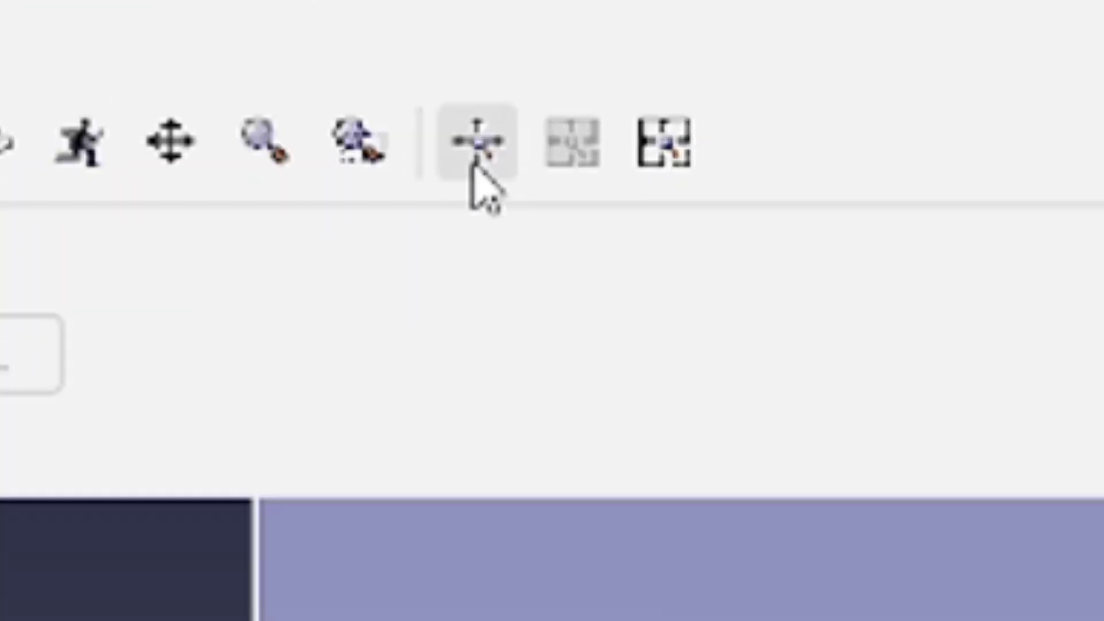
click(475, 168)
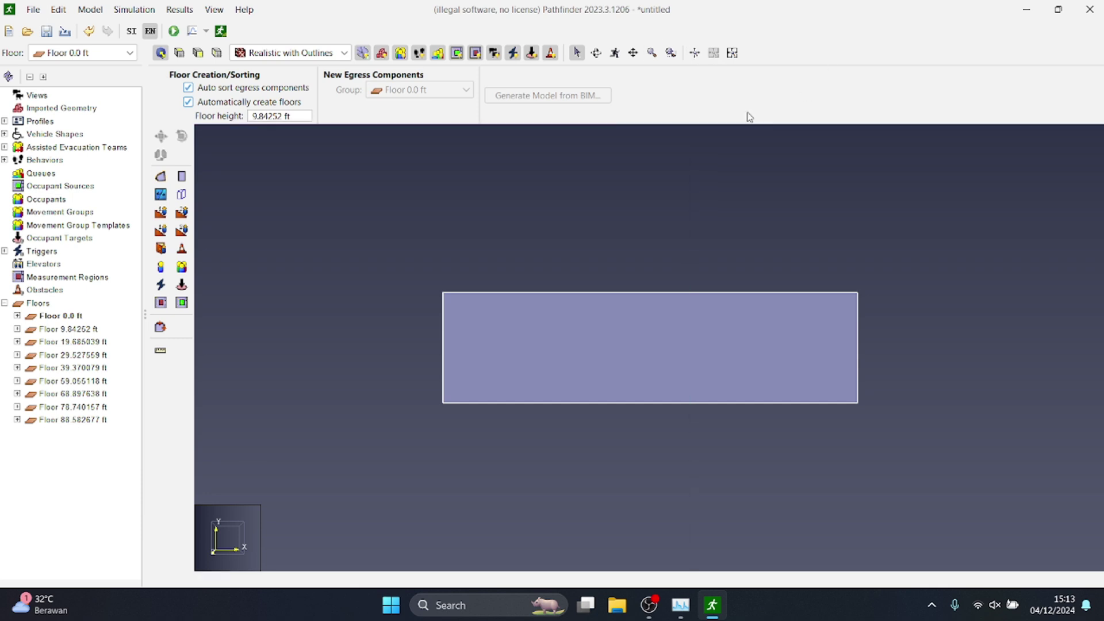
middle_drag(661, 394, 666, 156)
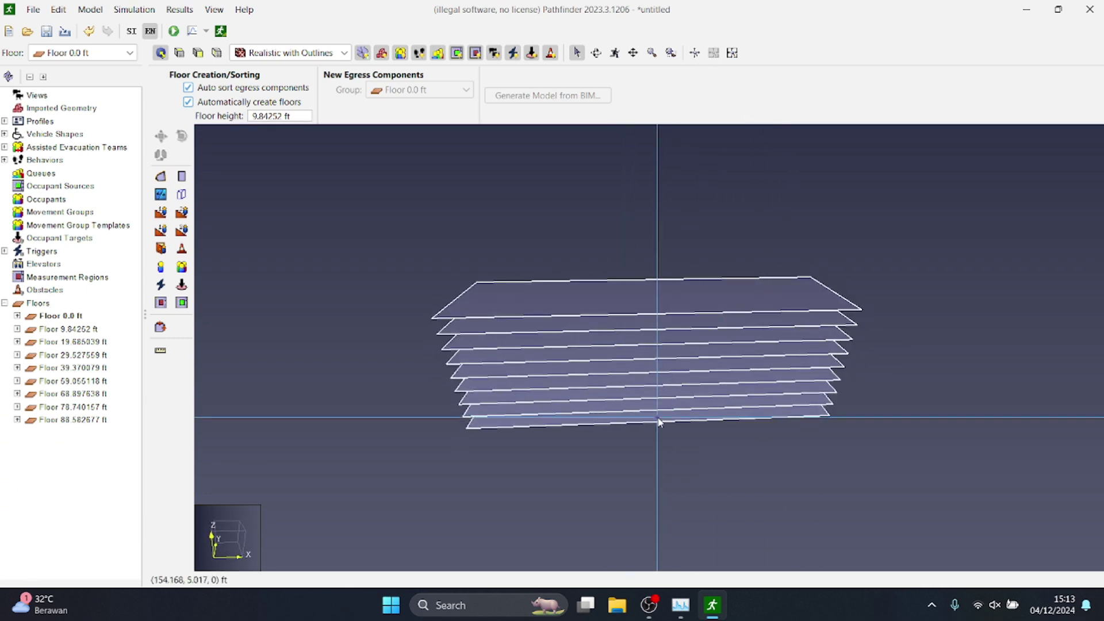
middle_drag(660, 422, 641, 343)
middle_drag(682, 266, 661, 281)
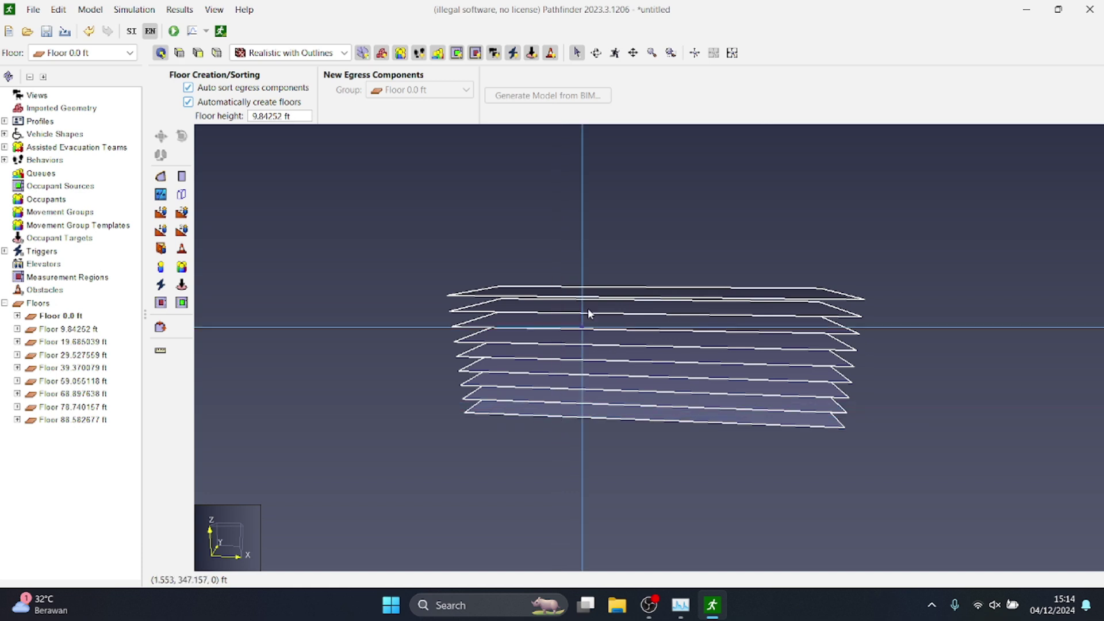
middle_drag(998, 377, 907, 429)
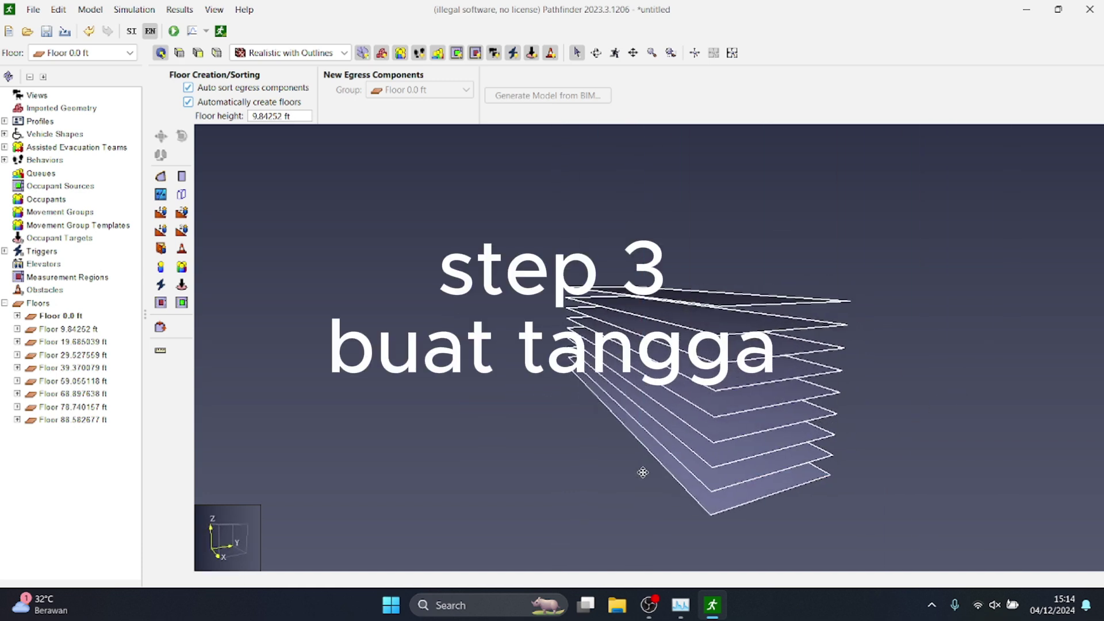
middle_drag(642, 472, 675, 454)
click(675, 435)
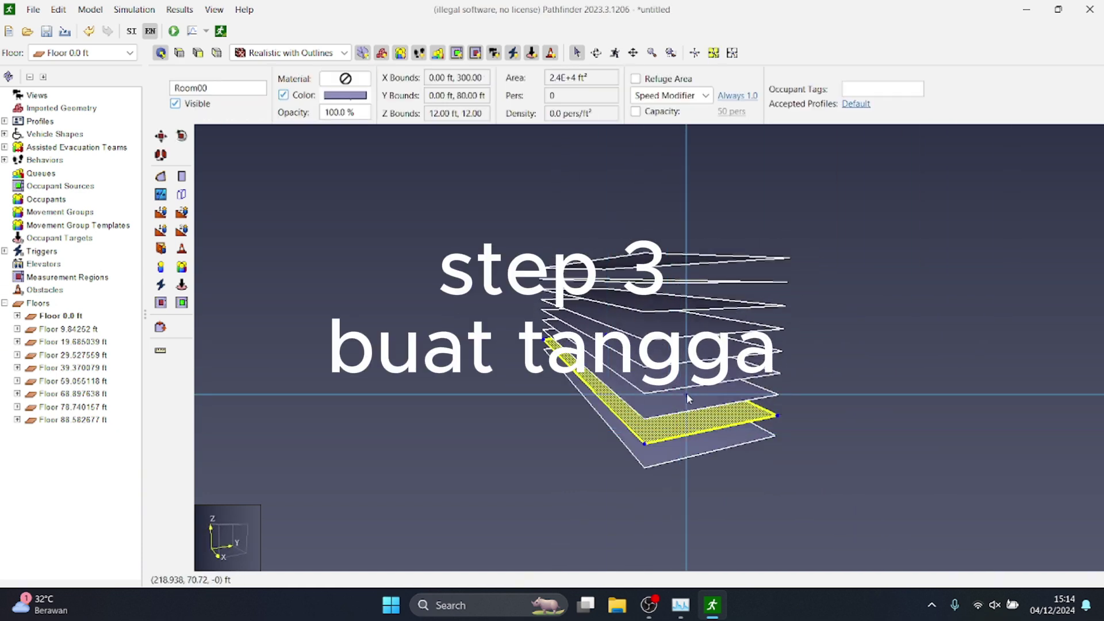
drag(686, 395, 695, 232)
click(694, 231)
middle_drag(487, 312, 867, 385)
middle_drag(345, 190, 456, 318)
middle_drag(953, 366, 713, 318)
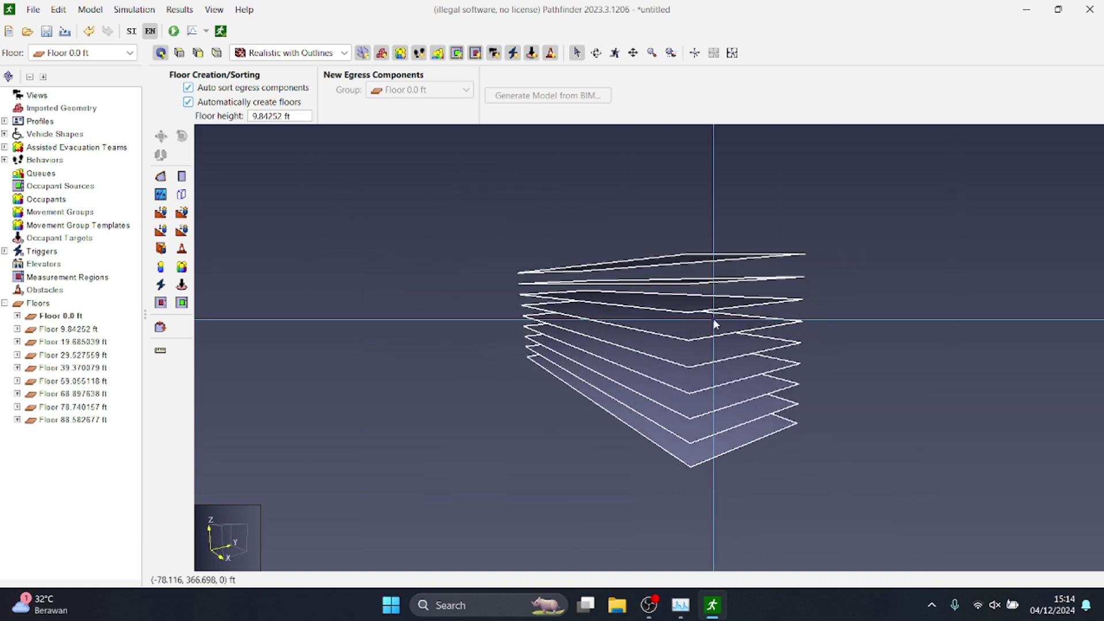
middle_drag(633, 391, 694, 367)
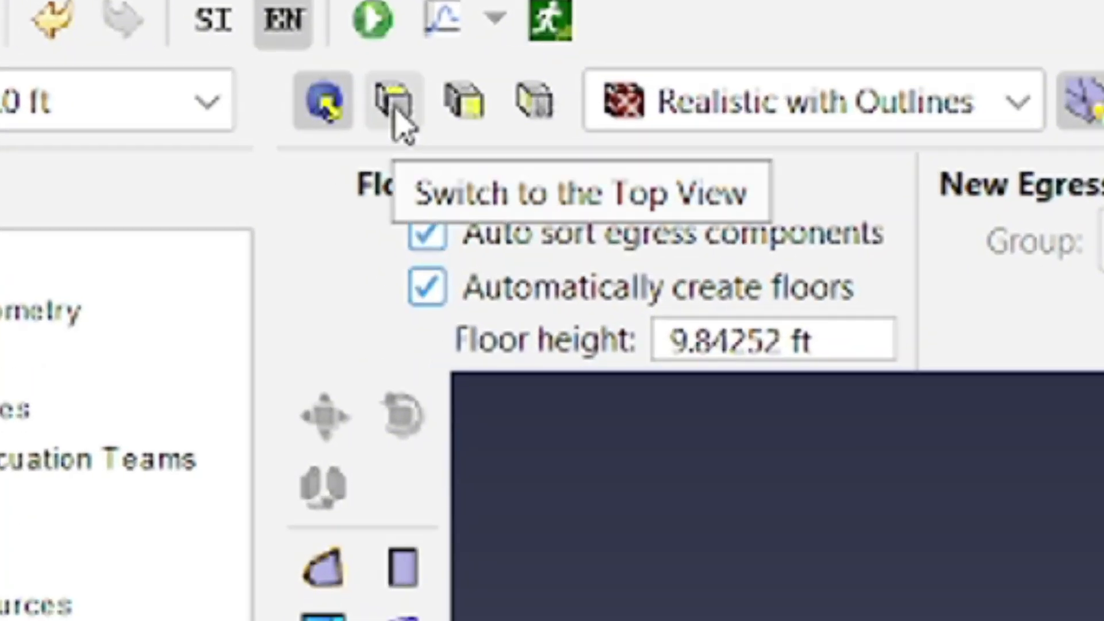
In the top view, draw a small rectangular landing room against the ground floor's X 0 edge and narrow it to about 9.84 by 4.92 ft
click(179, 52)
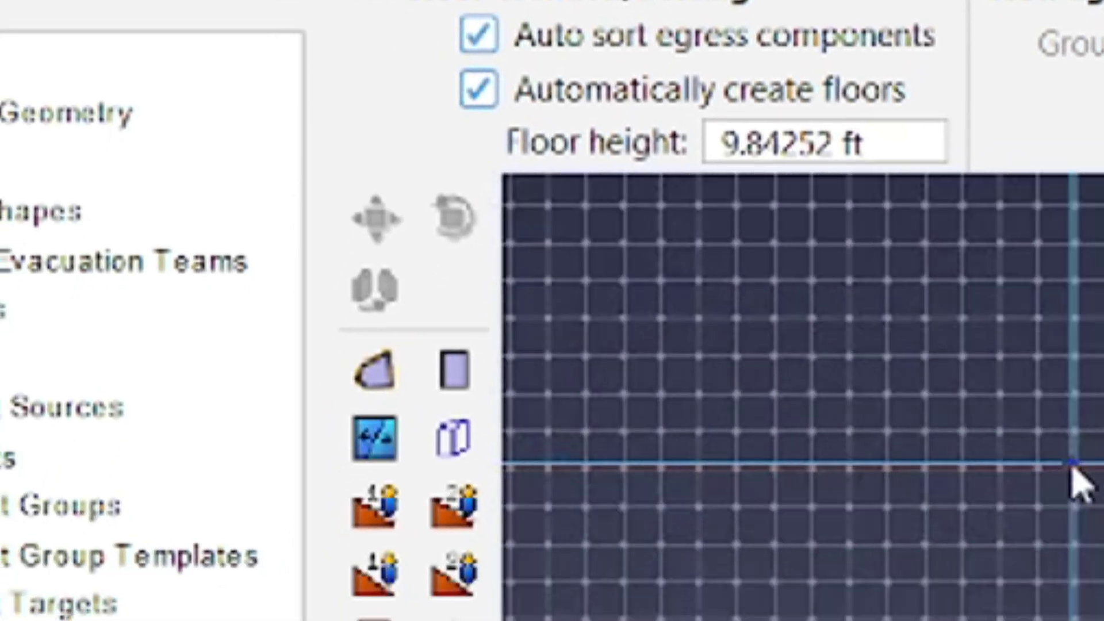
click(454, 369)
click(691, 265)
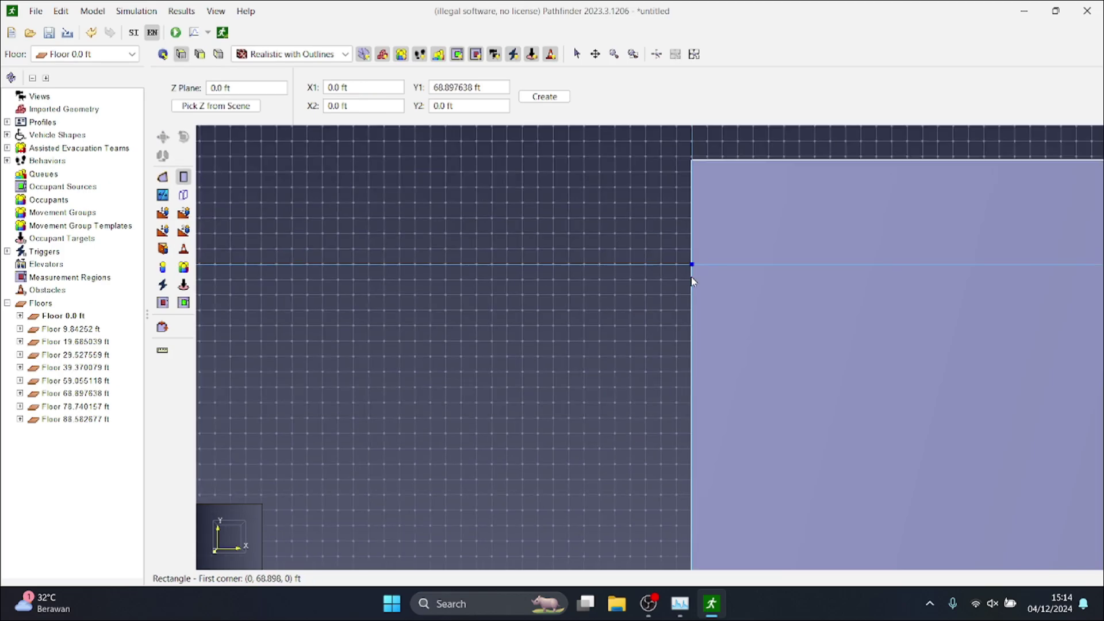
scroll(691, 280, up, 2)
middle_drag(665, 209, 638, 261)
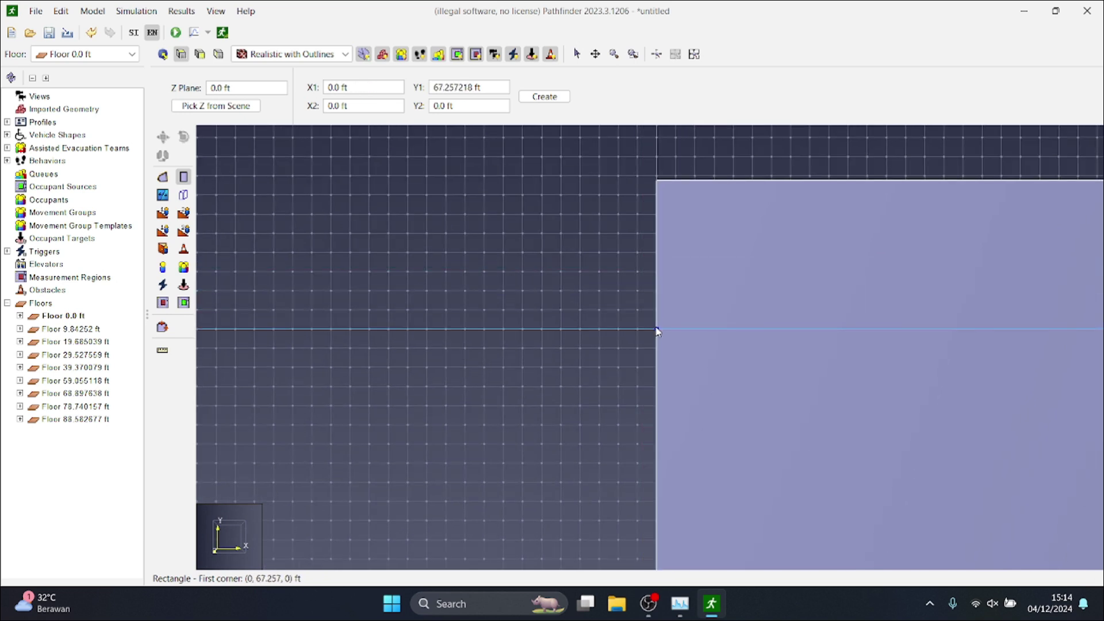
click(657, 291)
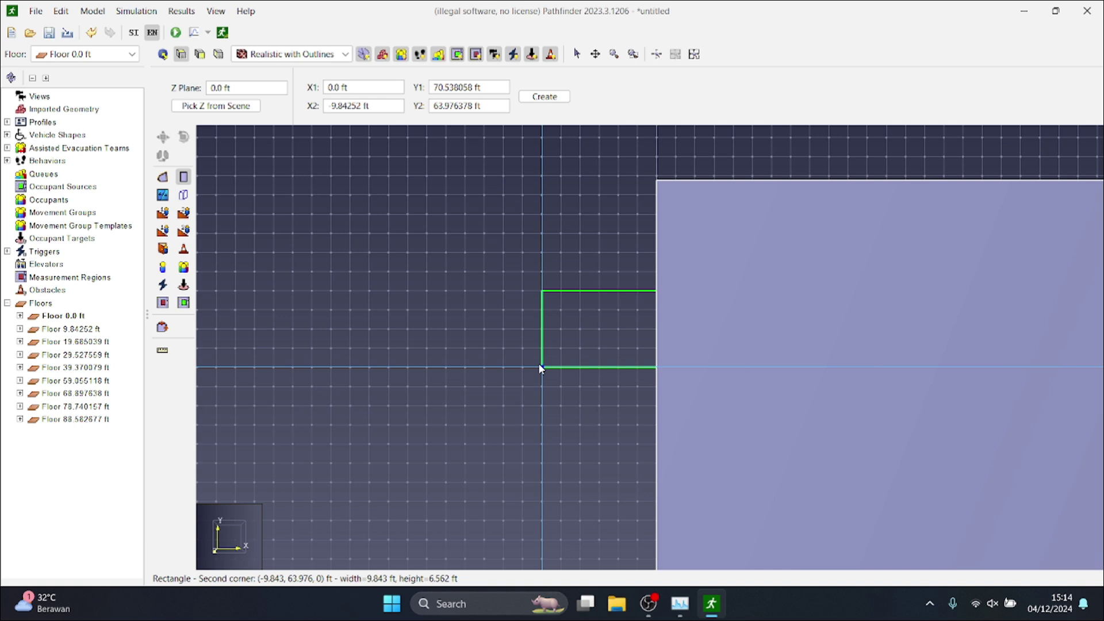
click(541, 368)
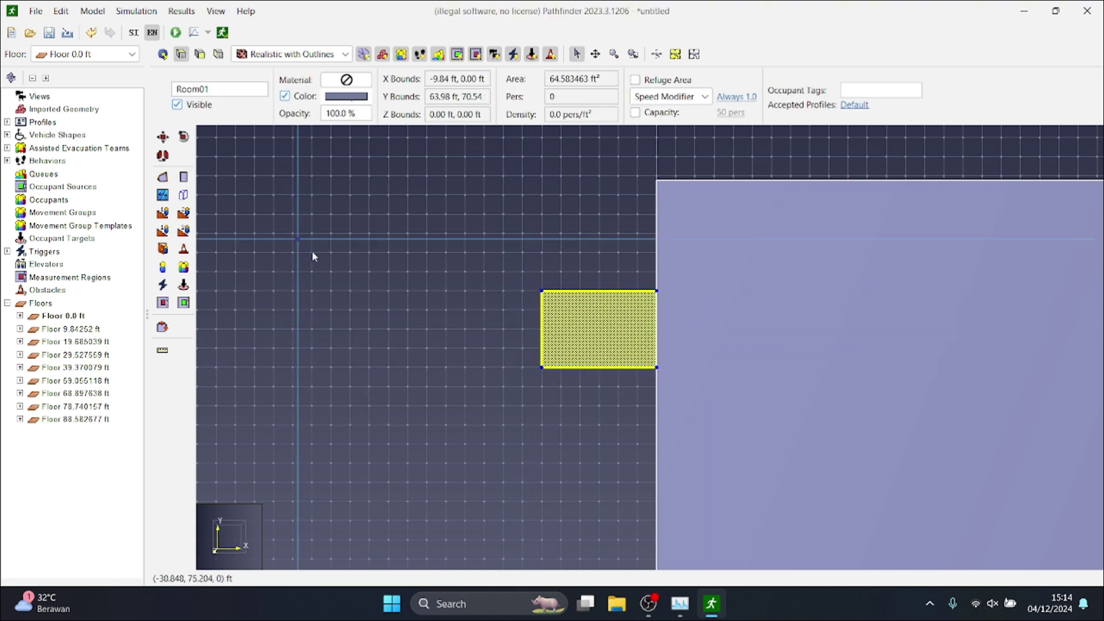
drag(541, 368, 542, 349)
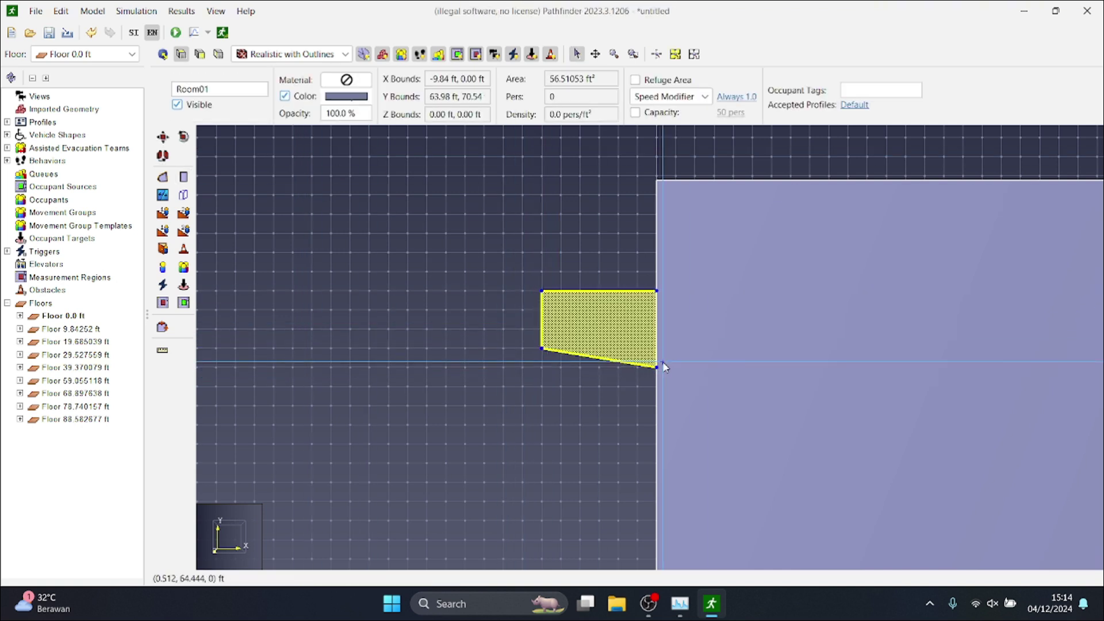
drag(656, 366, 658, 349)
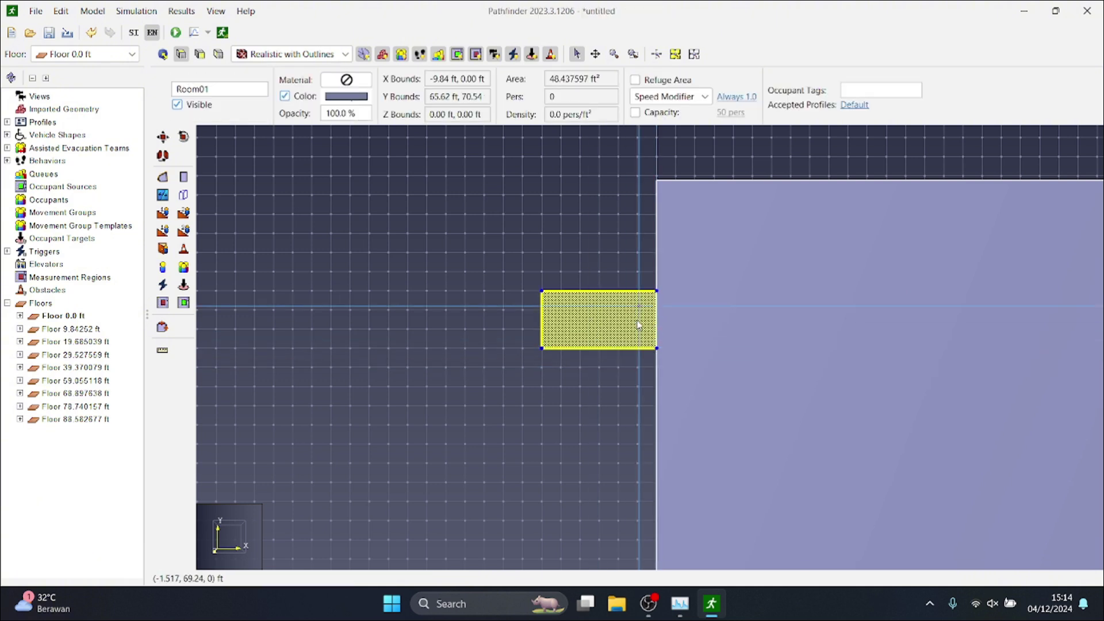
Check the stair tool's settings, and examine the landing room's bounds and area in the top view
click(161, 214)
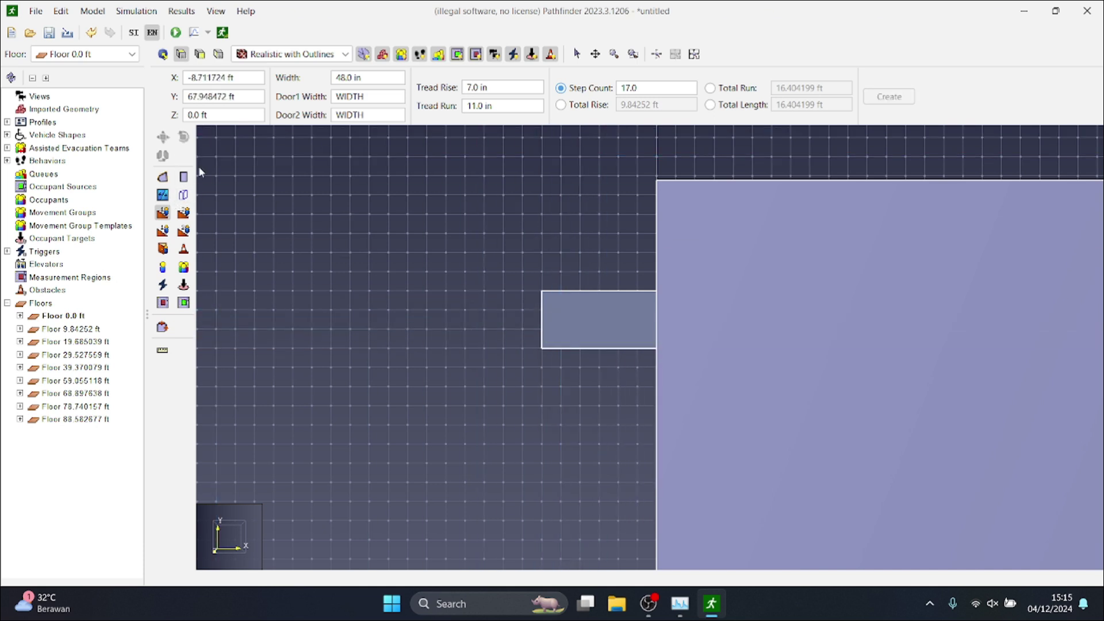
key(Escape)
click(603, 300)
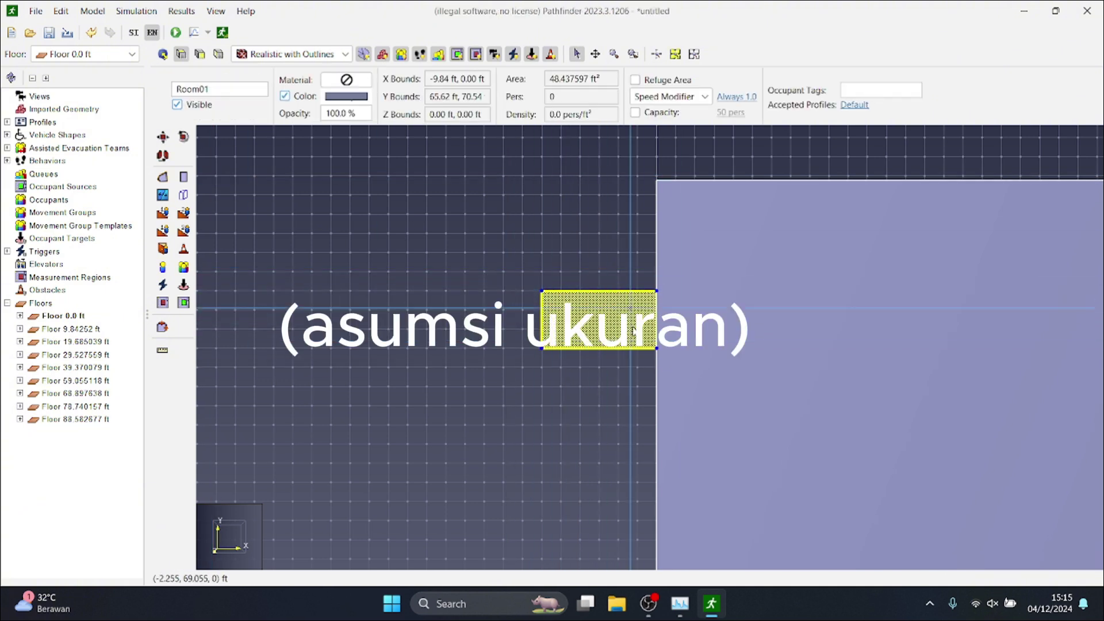
click(496, 316)
click(612, 313)
click(489, 322)
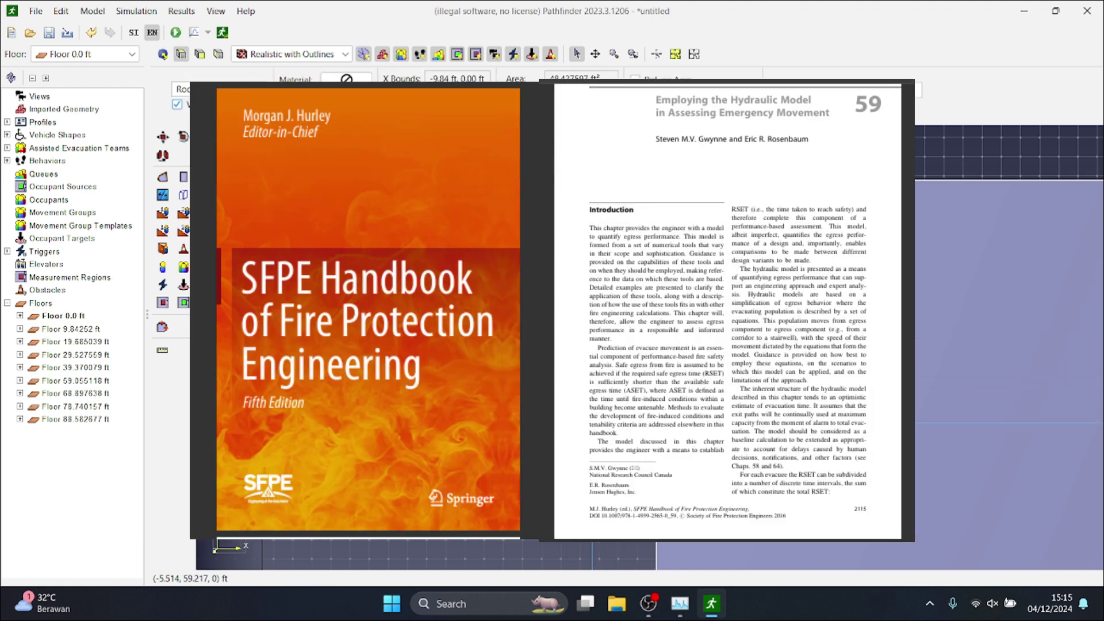
middle_drag(582, 414, 570, 356)
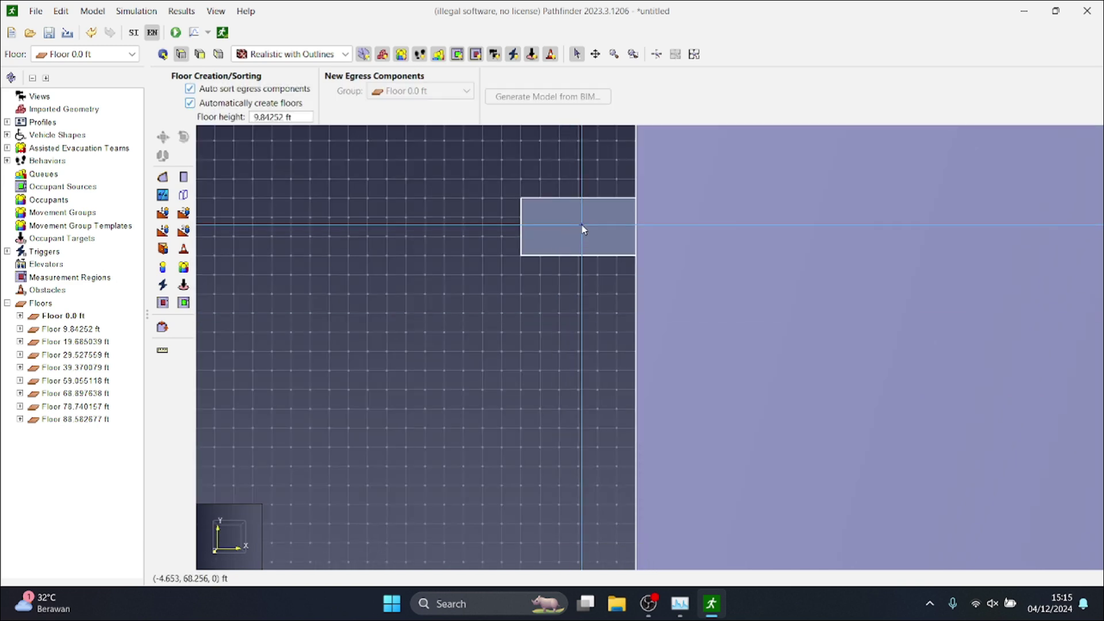
click(581, 229)
click(572, 337)
scroll(578, 240, down, 3)
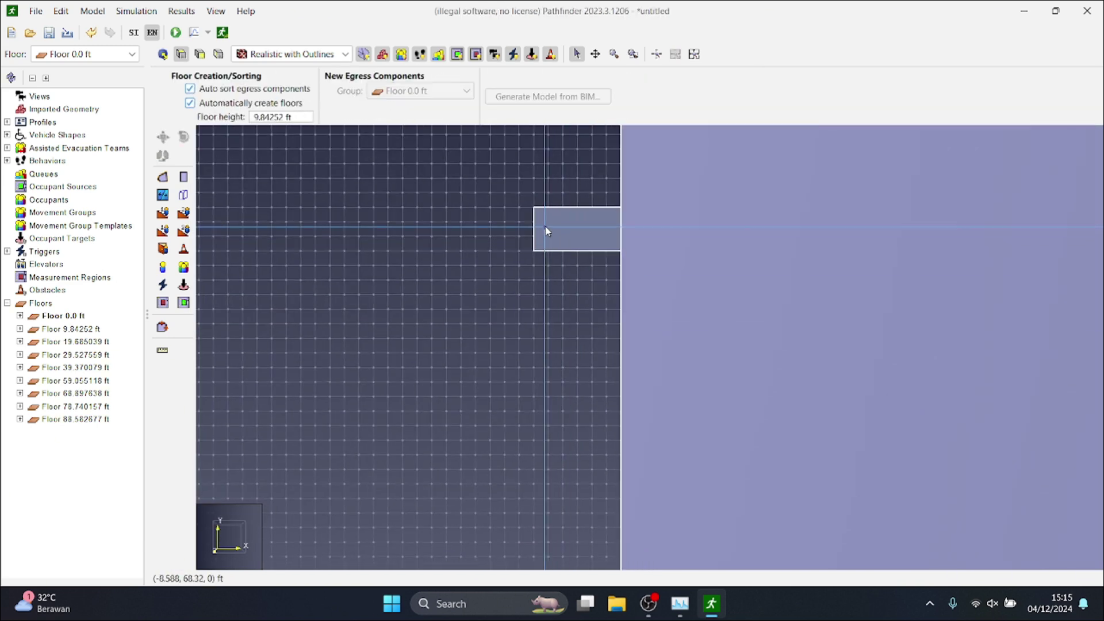
Compare the landing room's position and level with the stacked floors in the front view and the 3D view
click(195, 55)
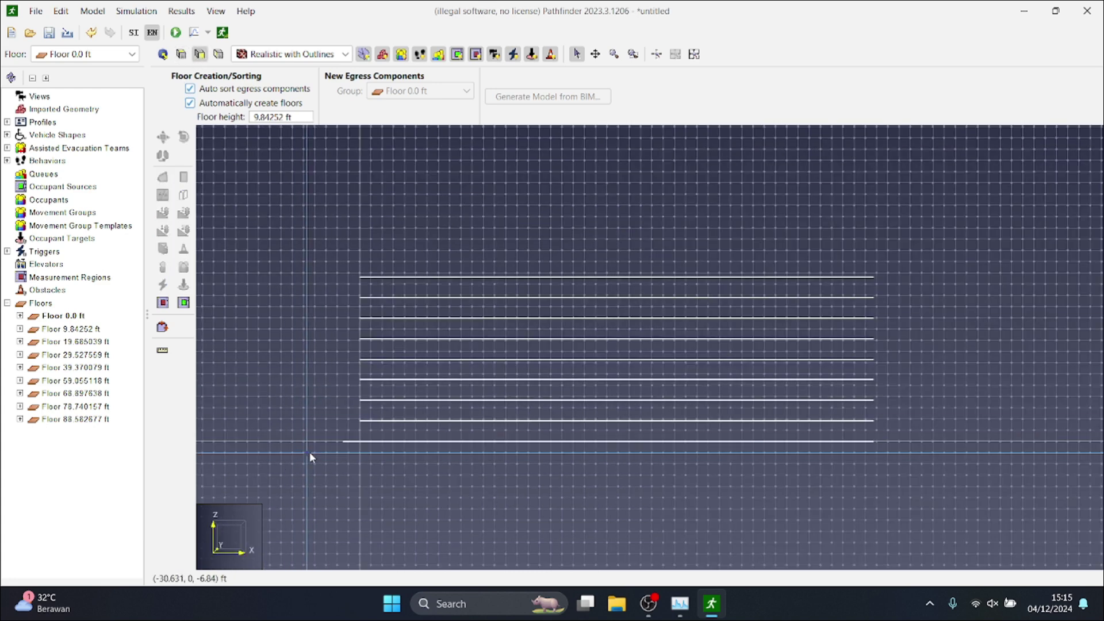
scroll(319, 455, up, 4)
click(384, 429)
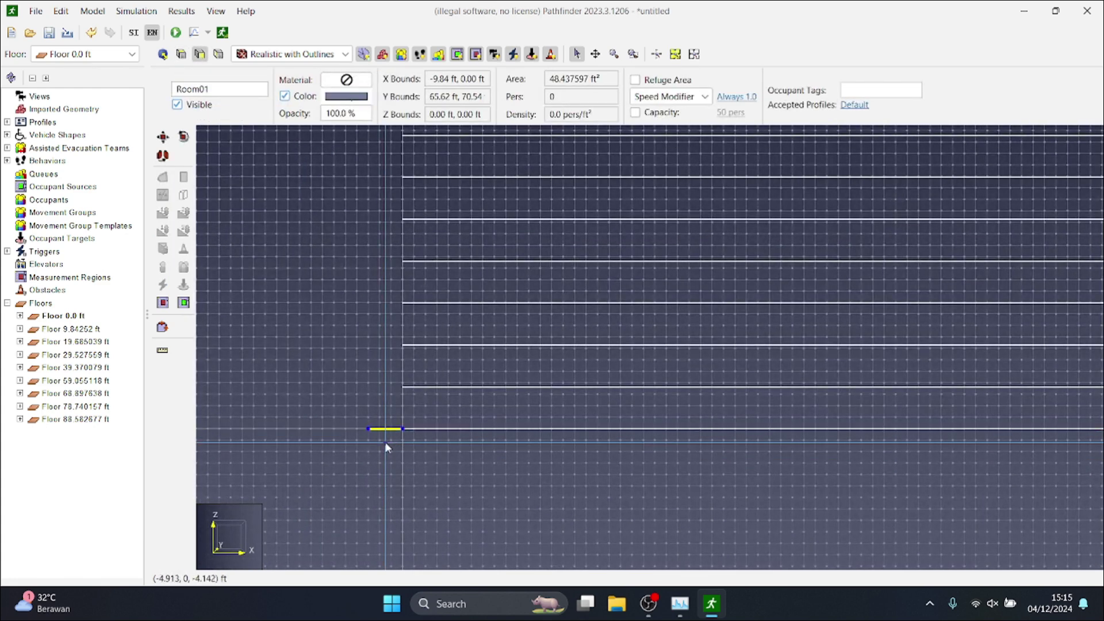
click(385, 442)
click(163, 54)
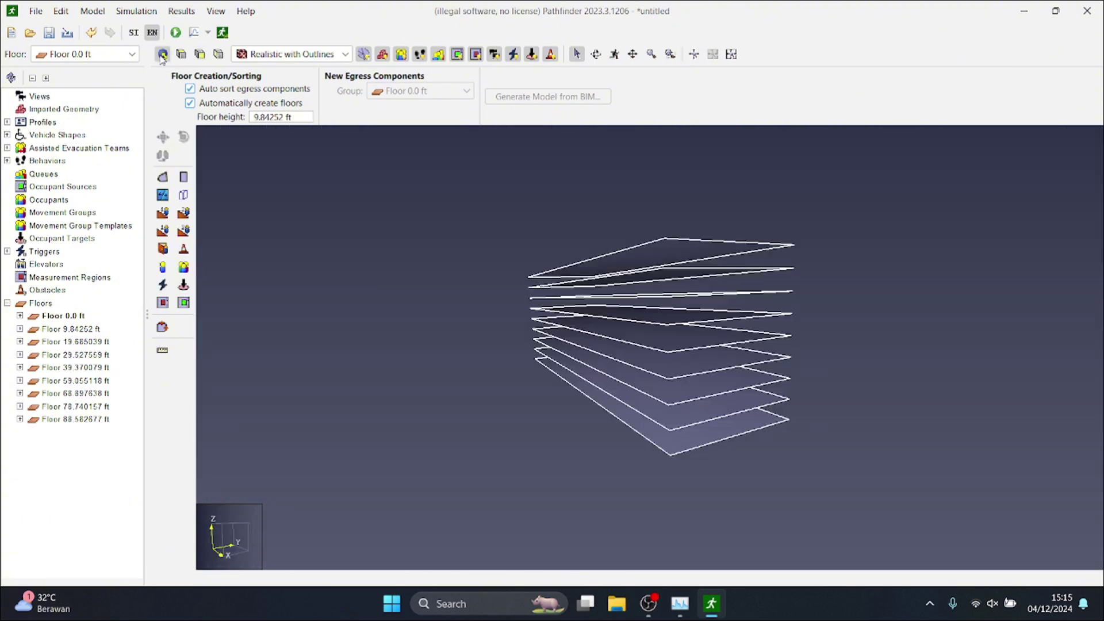
middle_drag(403, 282, 750, 371)
middle_drag(277, 286, 1019, 368)
scroll(780, 445, up, 3)
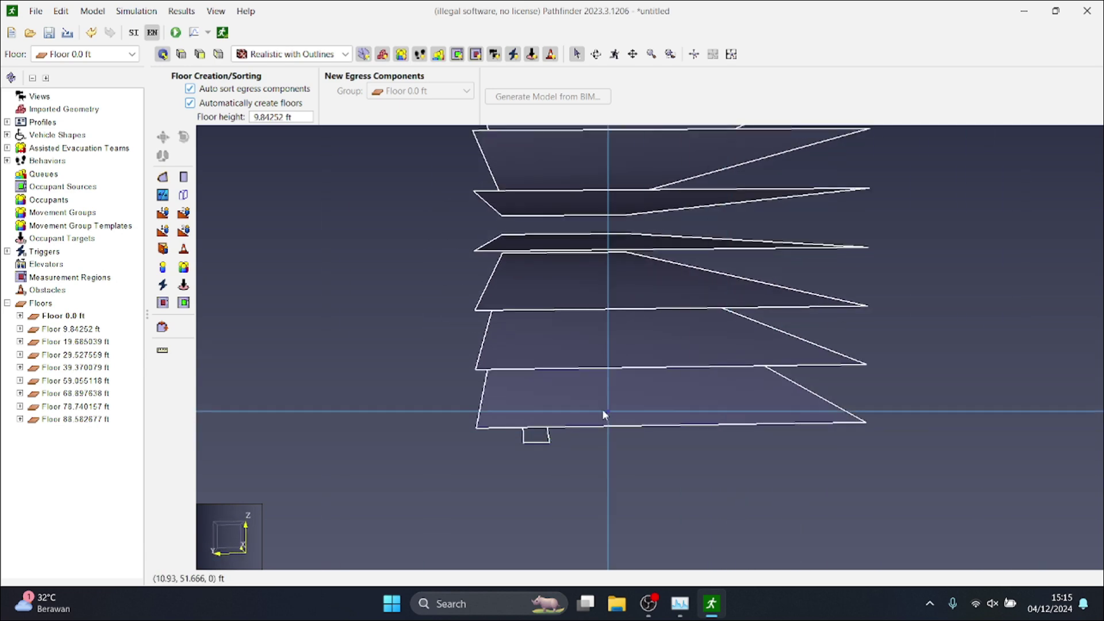
middle_drag(592, 279, 590, 296)
middle_drag(571, 390, 552, 344)
Select the landing room and the floors above in turn to compare their bounds, finishing with the landing room selected
click(519, 444)
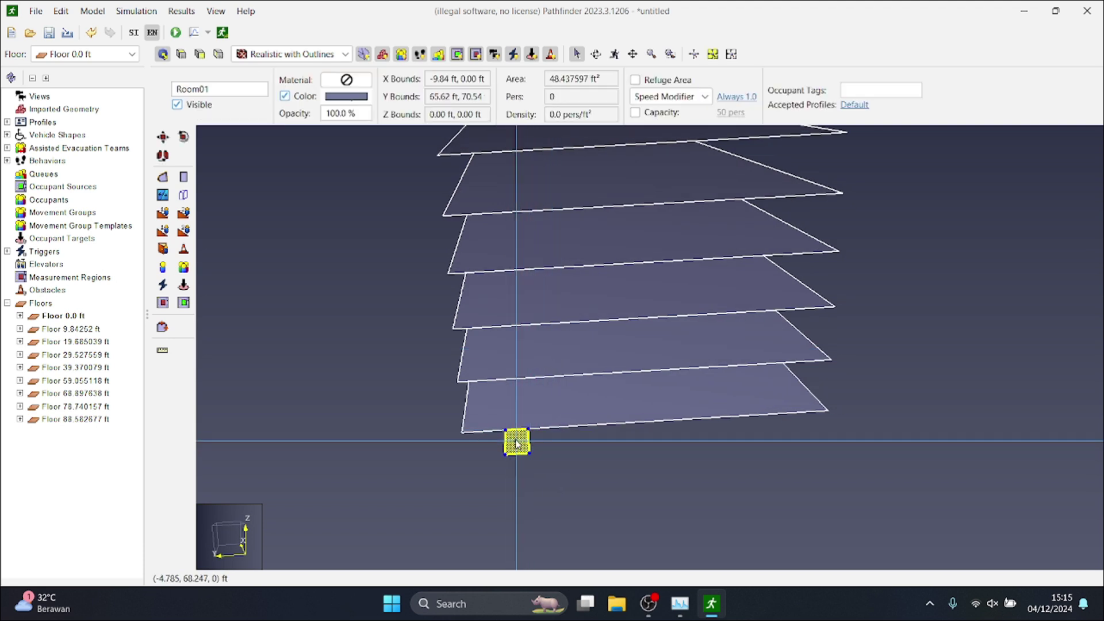
click(534, 482)
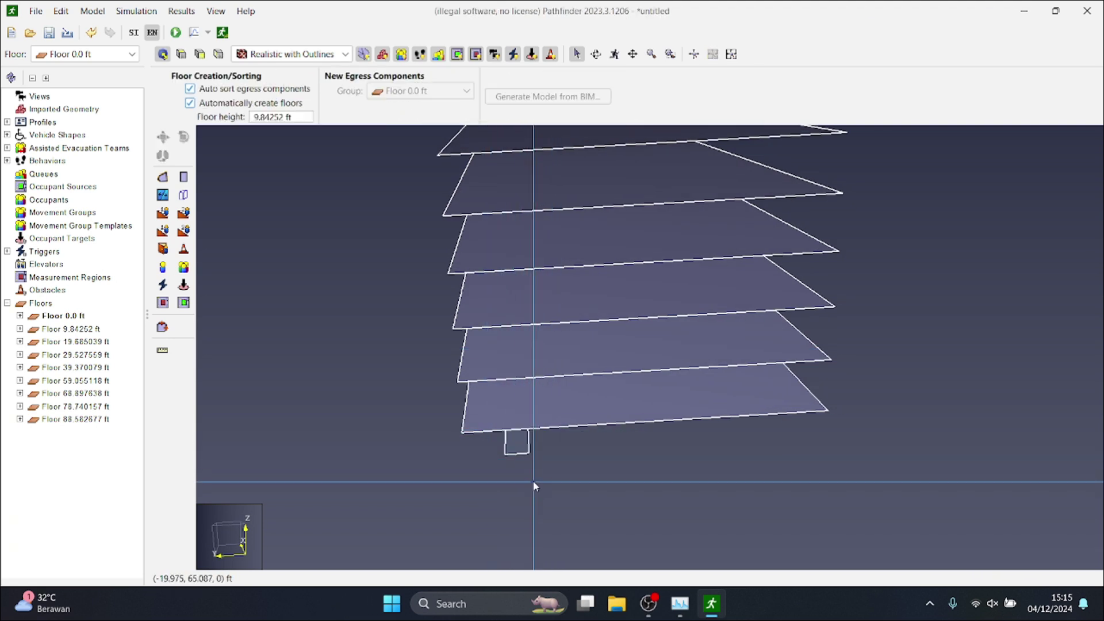
click(524, 437)
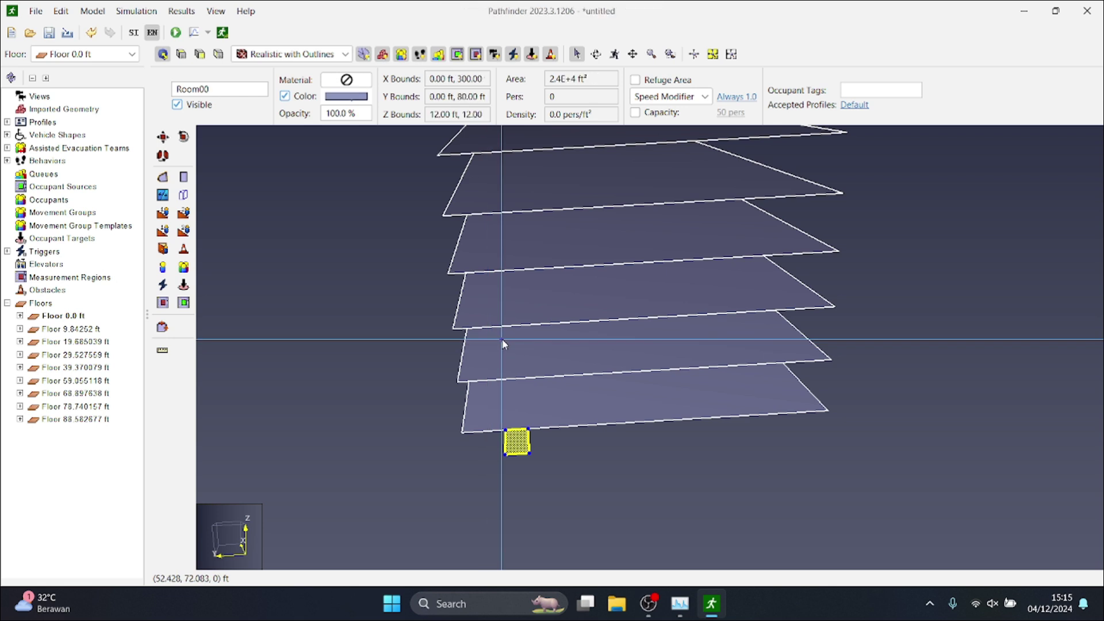
click(506, 344)
click(517, 294)
click(522, 262)
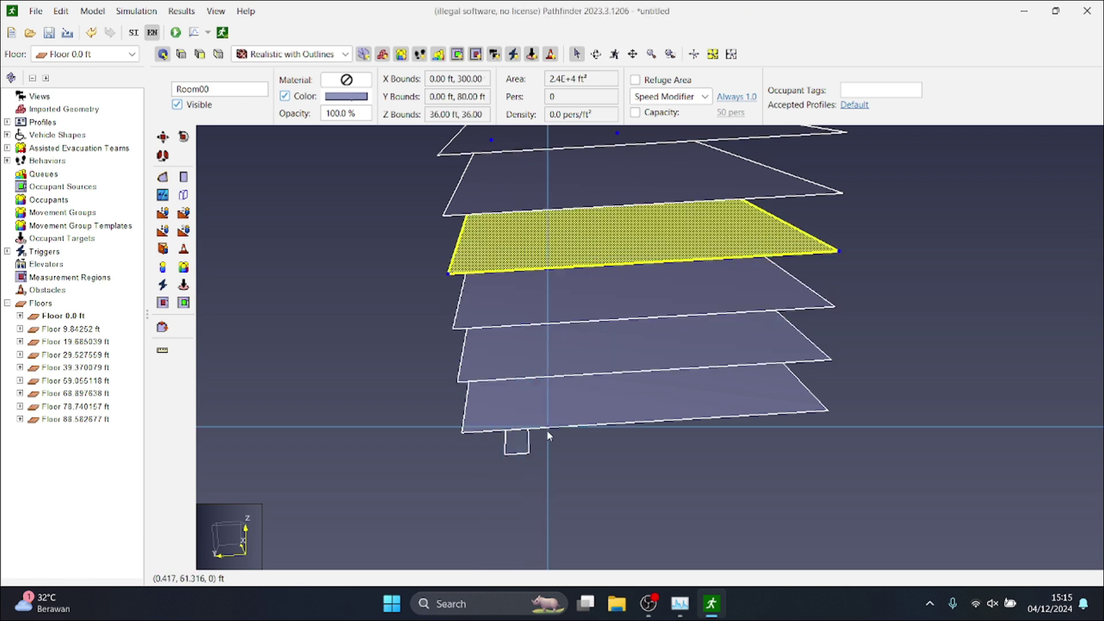
click(515, 440)
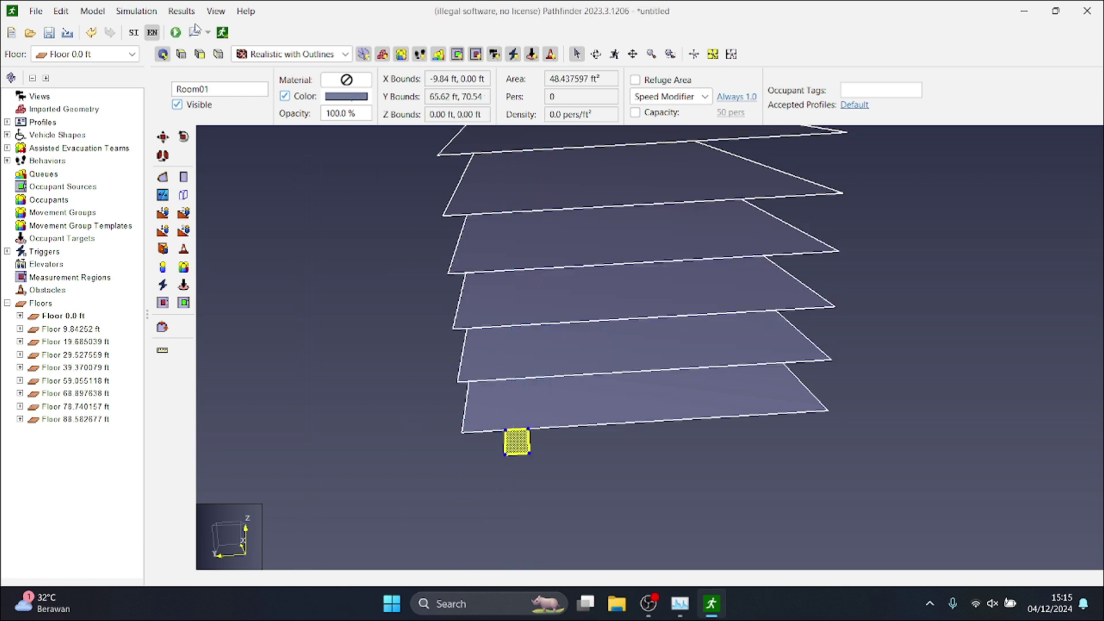
Copy the ground-level landing room and paste it with a Z offset of 12 ft
key(ctrl+c)
key(ctrl+v)
click(552, 322)
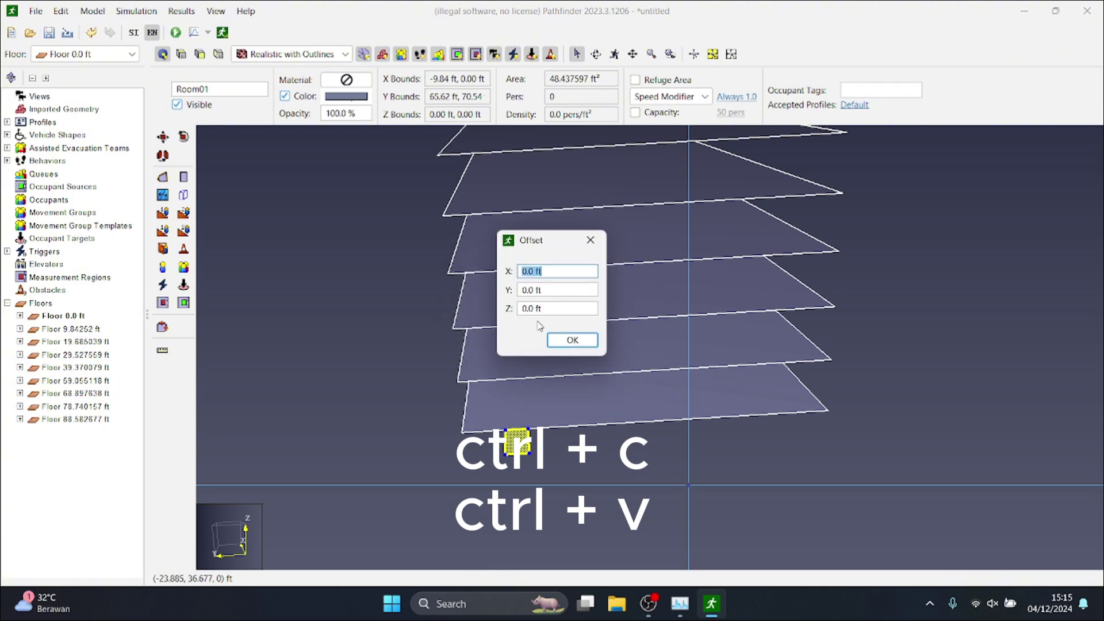
double_click(525, 308)
text(12)
click(576, 341)
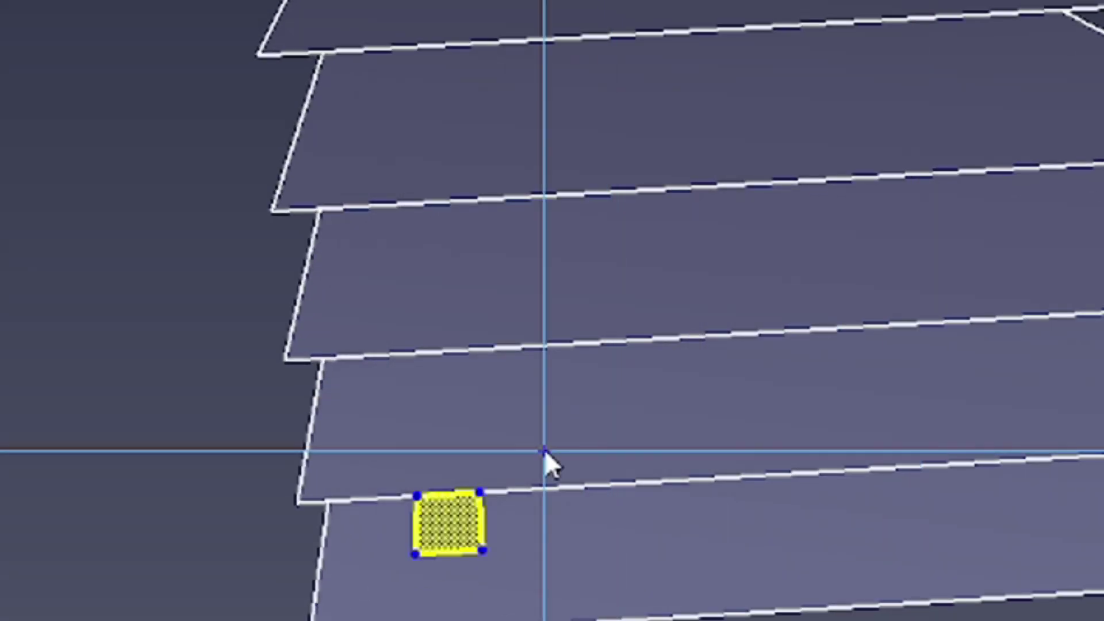
Paste another landing room copy 12 ft above the first copy, at Z 24 ft, and clear the selection
key(ctrl+v)
click(556, 345)
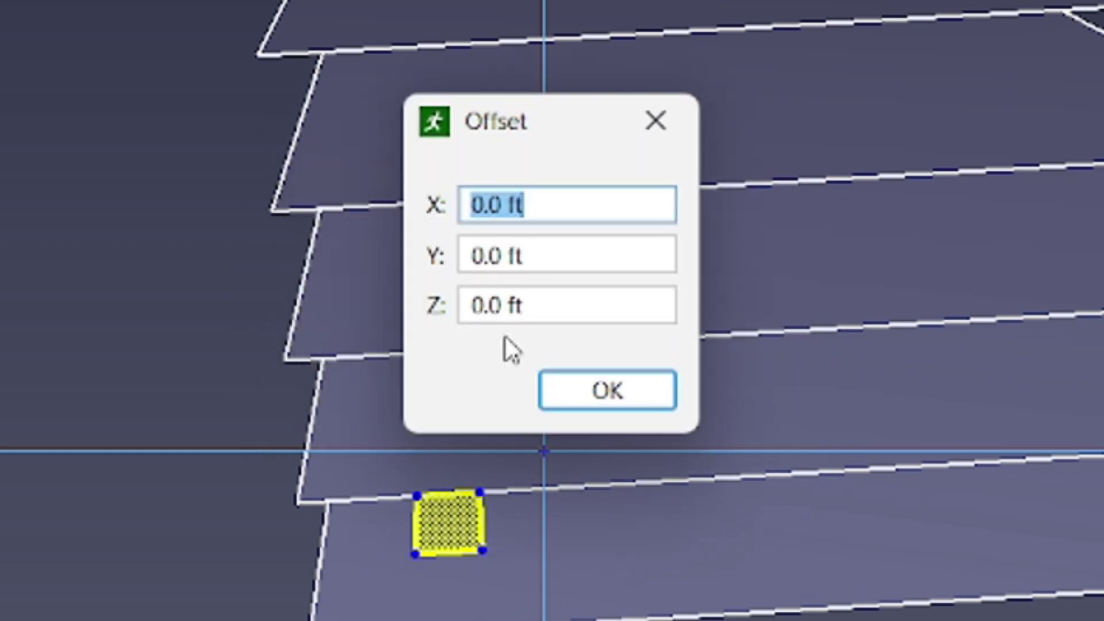
double_click(496, 310)
text(12)
click(607, 391)
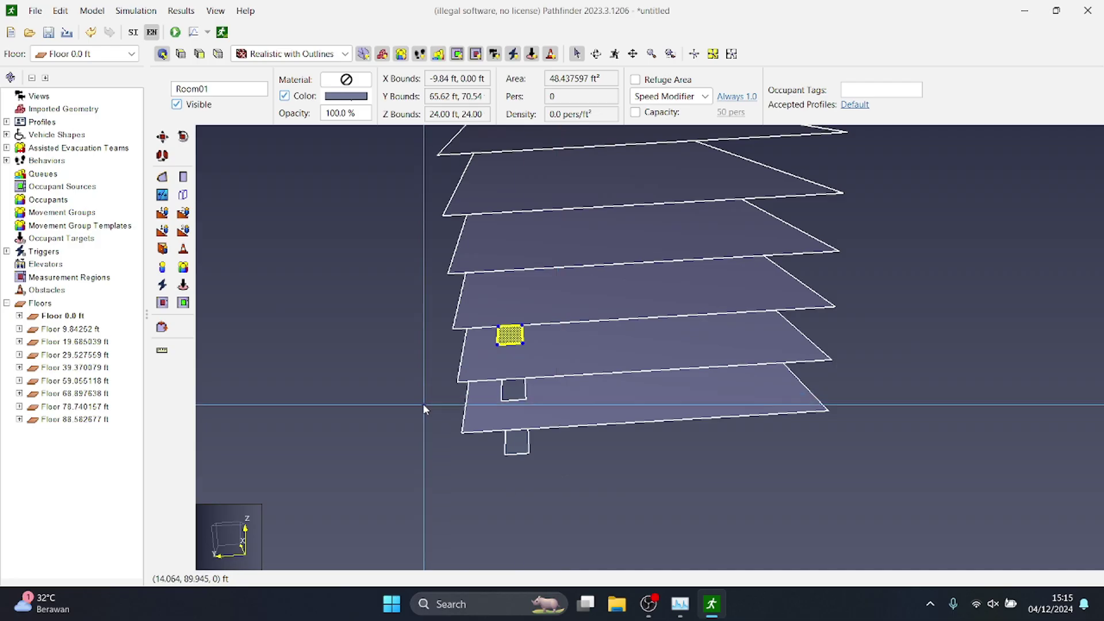
key(Escape)
click(504, 334)
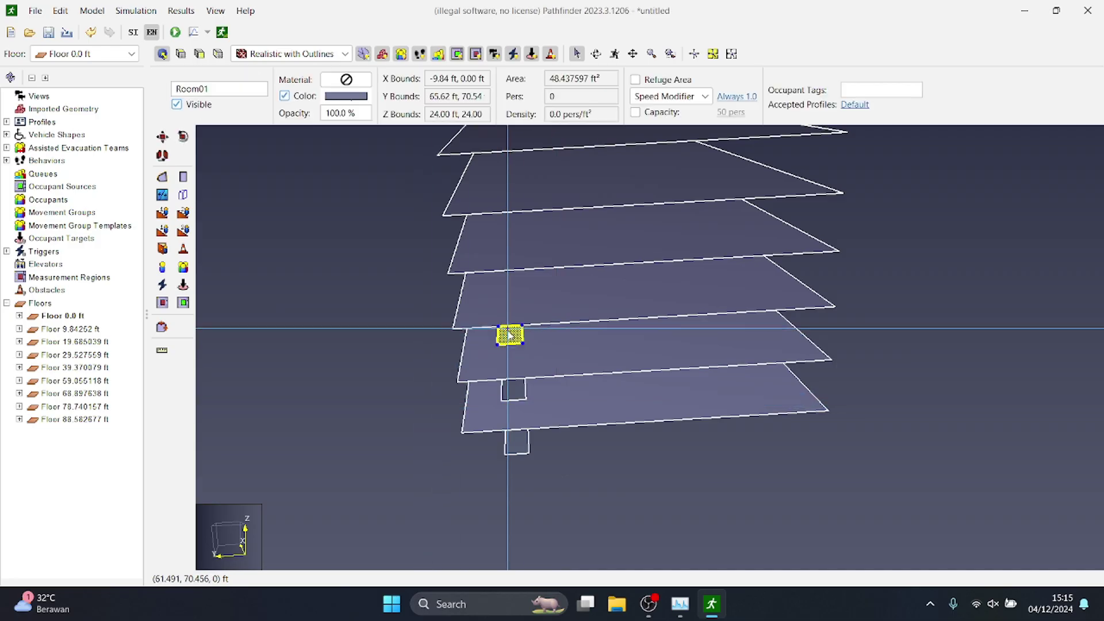
click(397, 369)
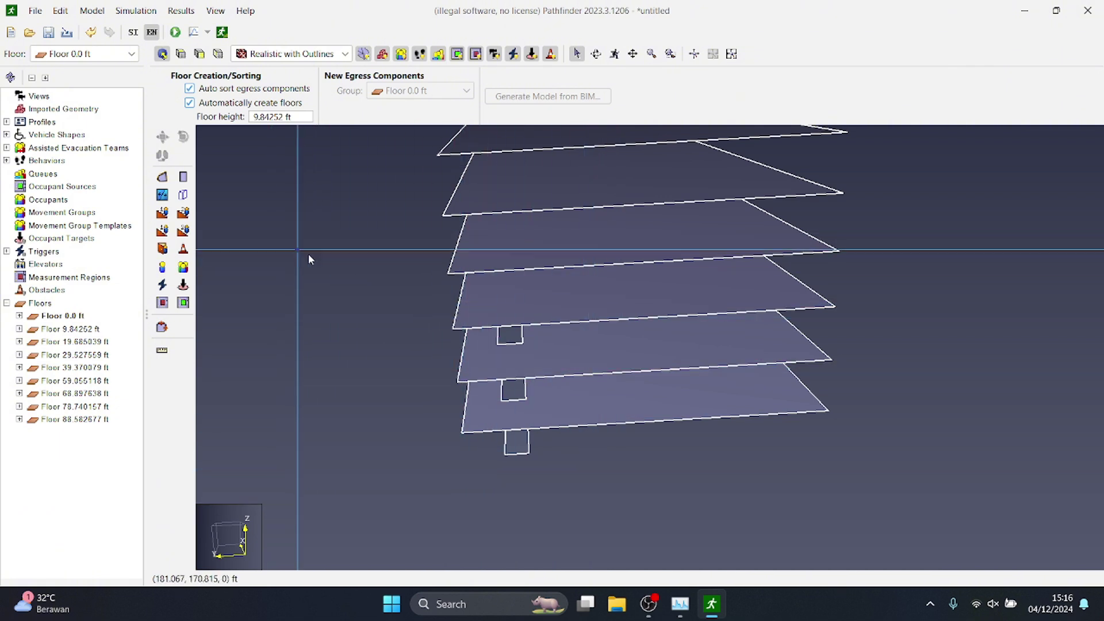
In the top view, draw a second landing room about 9.84 by 4.92 ft against the X 0 edge, between Y 45.93 and 50.85 ft
click(524, 444)
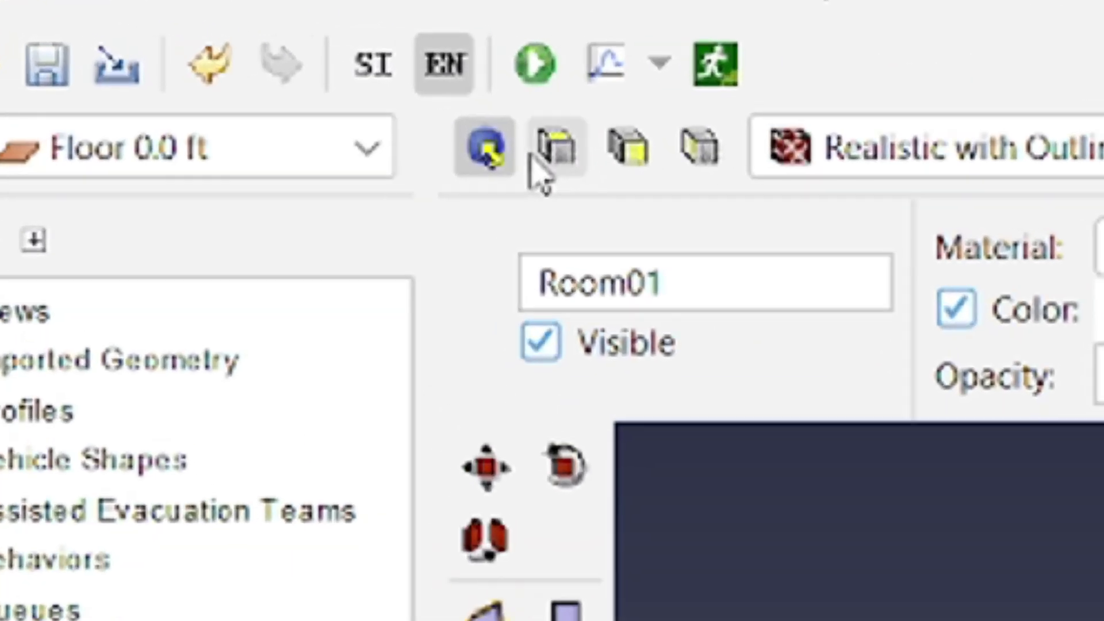
click(572, 144)
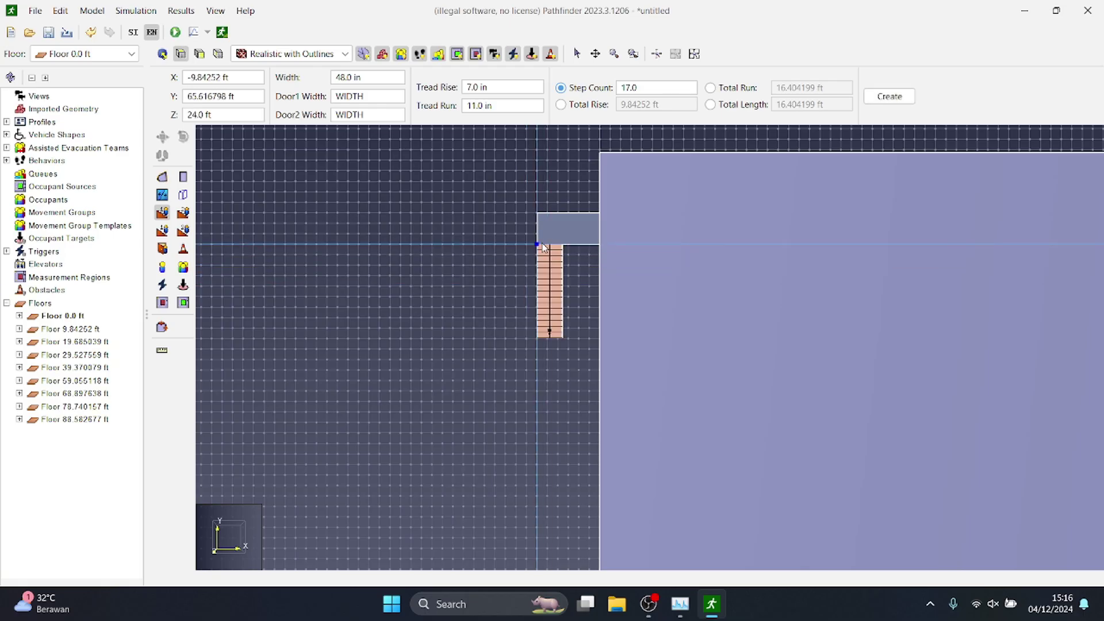
scroll(544, 248, up, 2)
scroll(544, 247, up, 1)
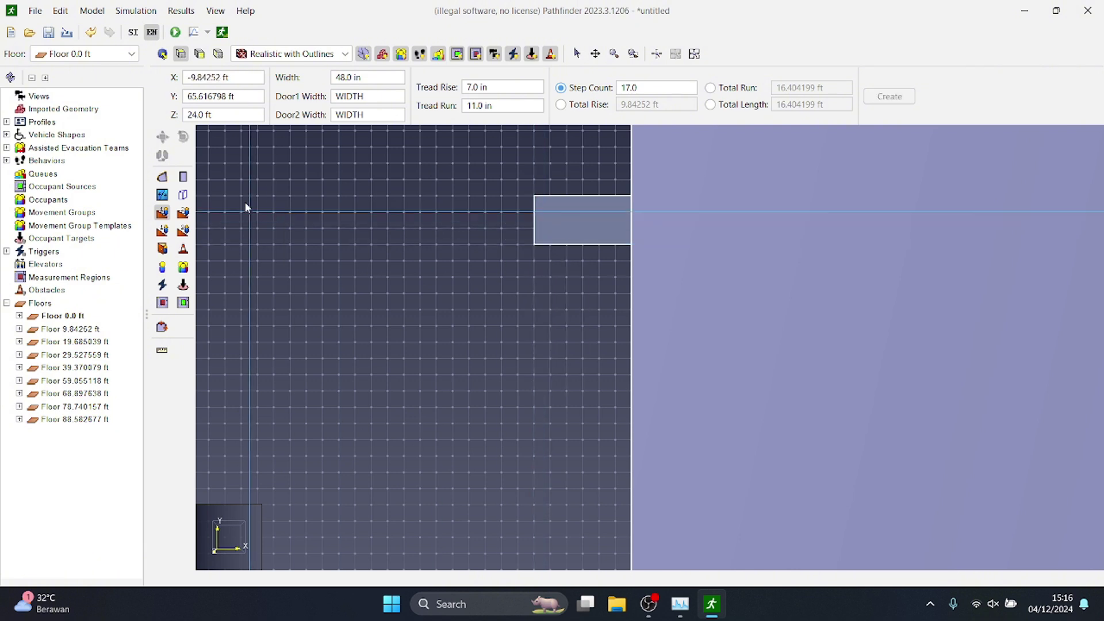
click(183, 176)
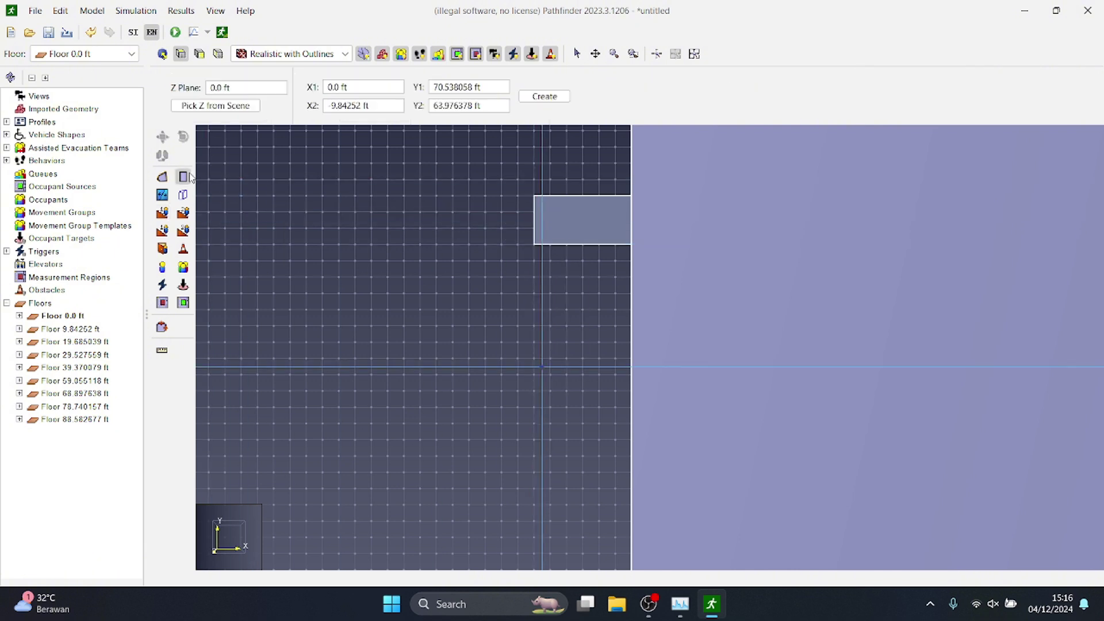
click(632, 392)
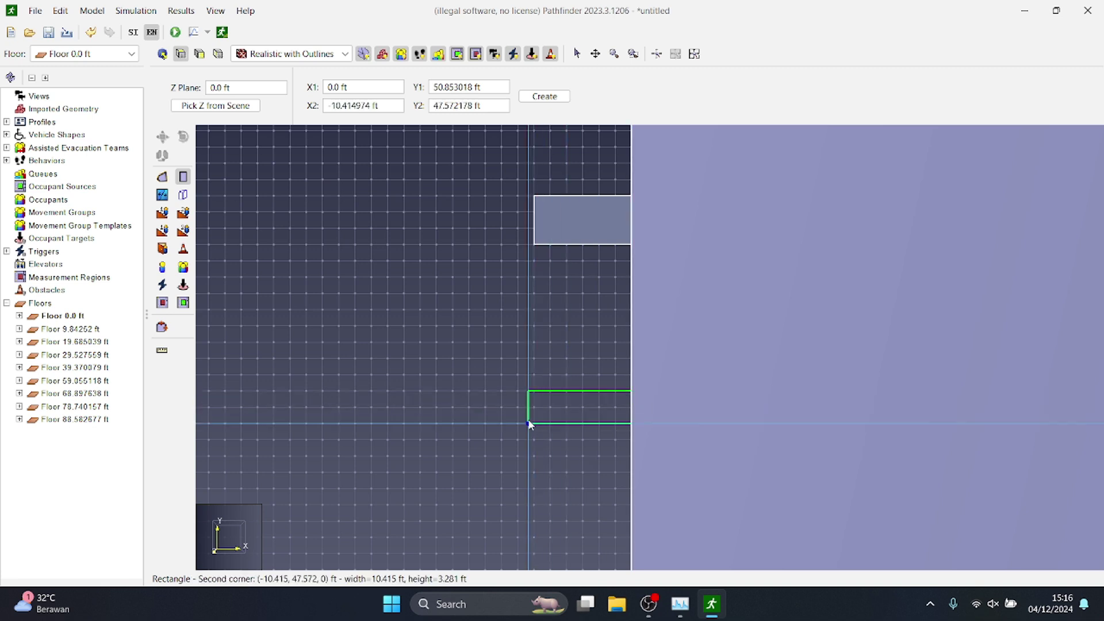
click(532, 439)
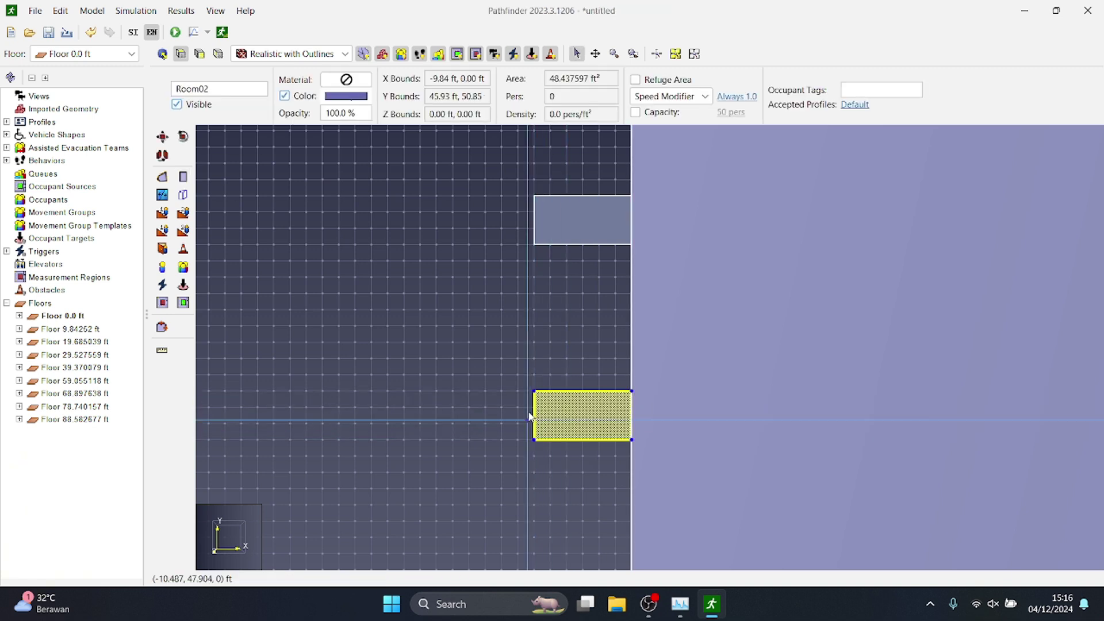
click(497, 340)
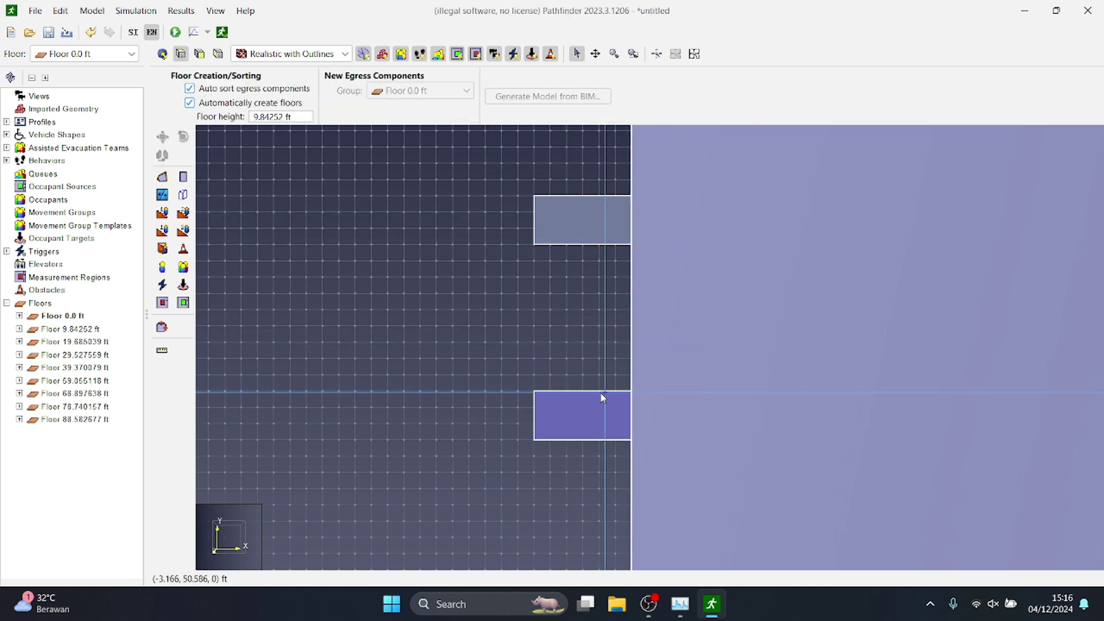
Select the two landing rooms alternately in the top view to compare their bounds and areas
click(580, 412)
click(543, 218)
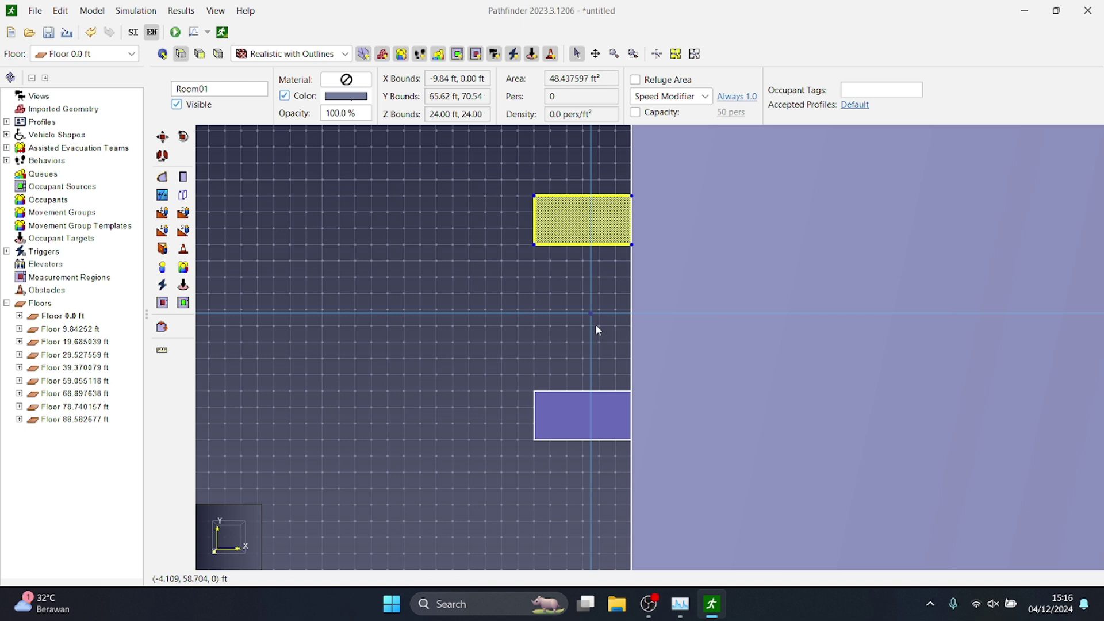
click(604, 409)
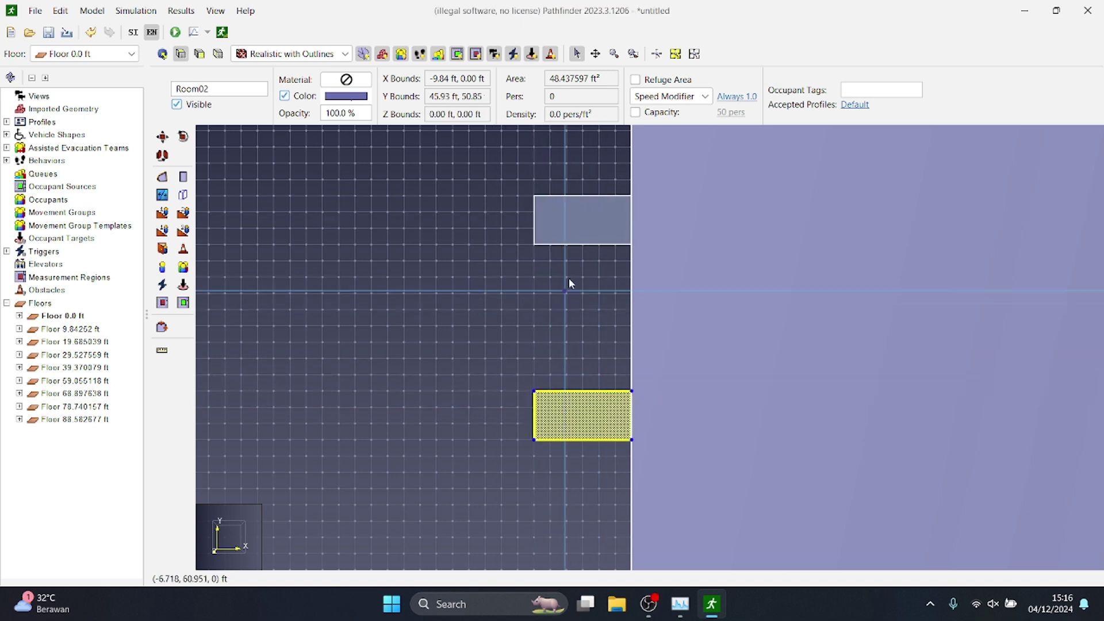
click(571, 237)
click(606, 397)
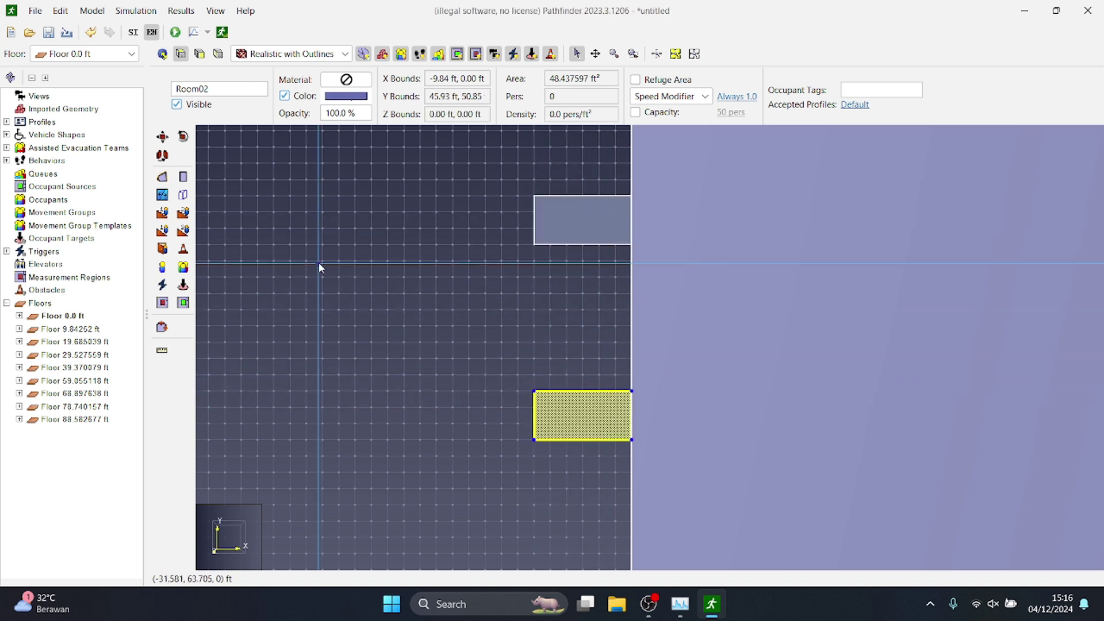
click(527, 333)
In the 3D view, compare the levels of the two ground-level landing rooms and the floor above
click(162, 55)
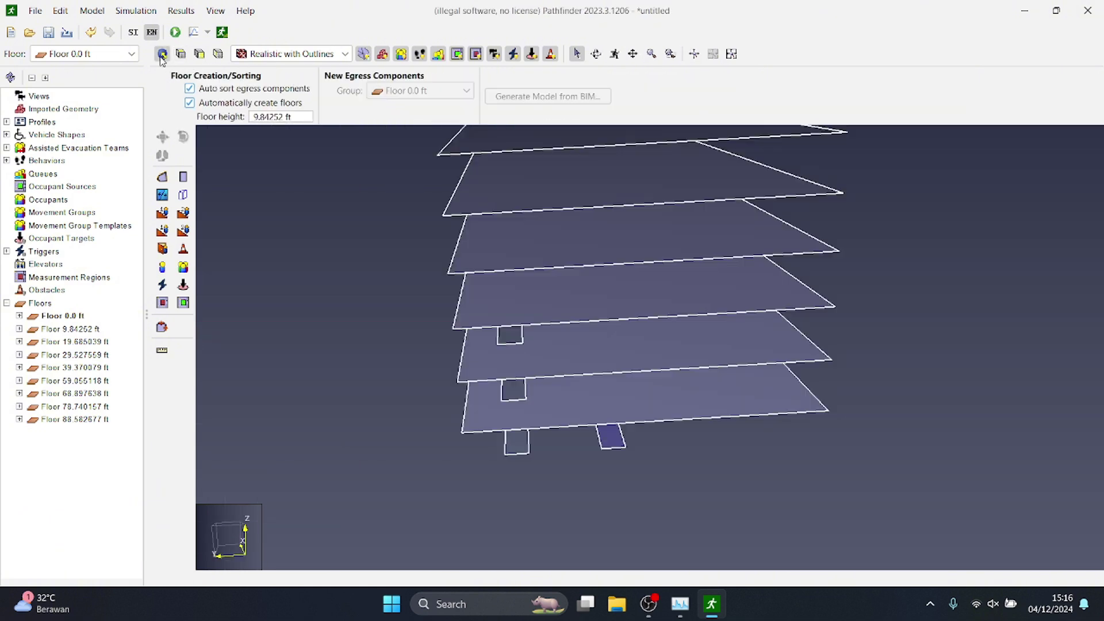
scroll(520, 451, up, 3)
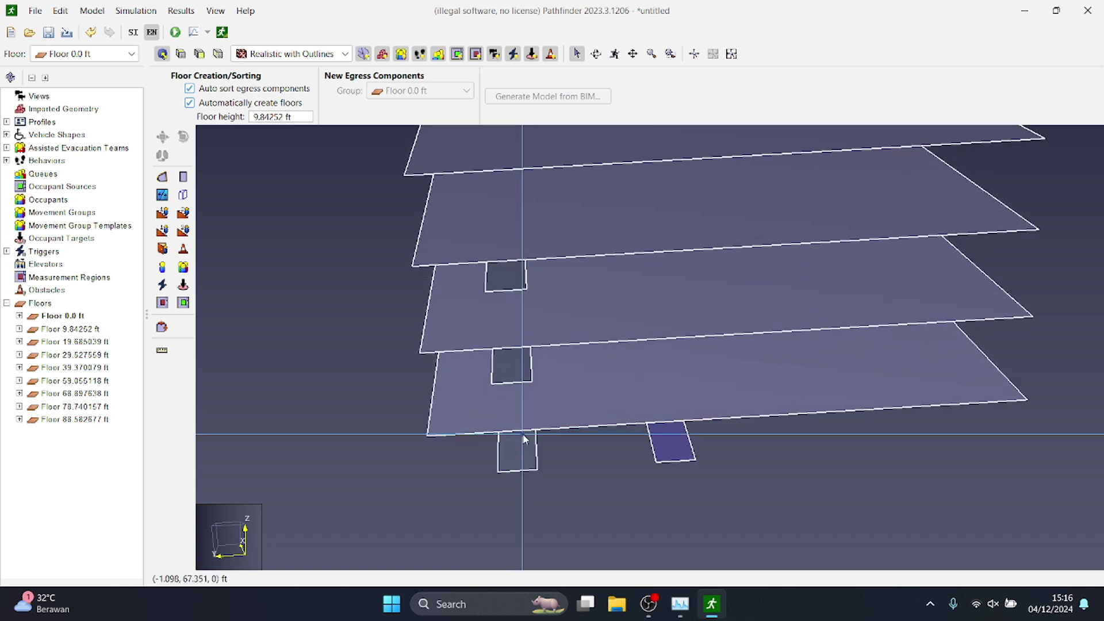
click(516, 449)
click(673, 456)
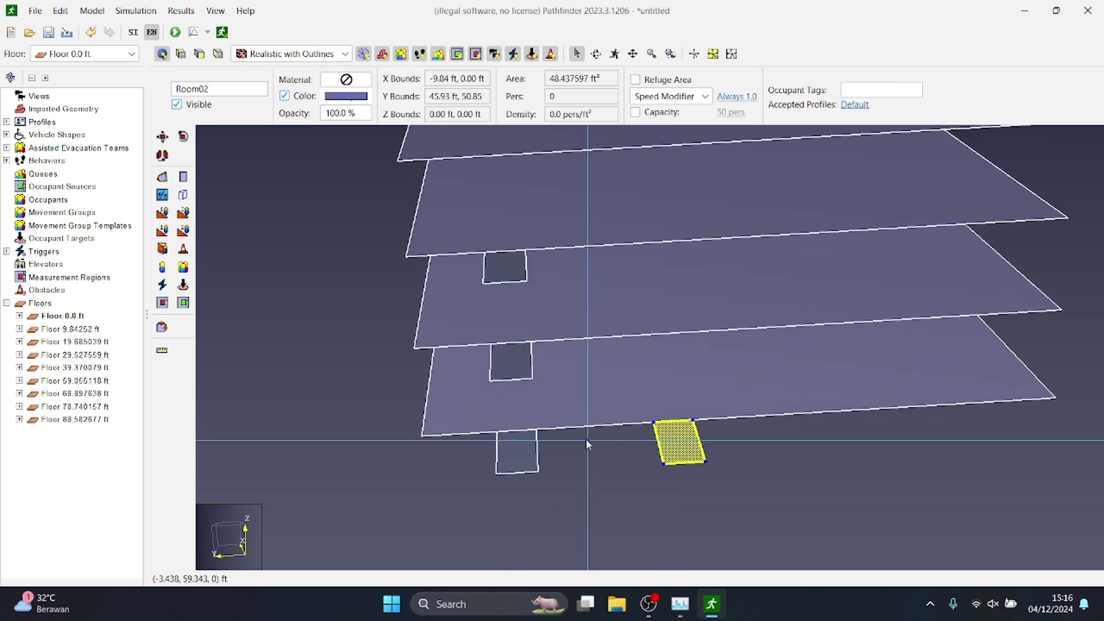
click(641, 466)
click(674, 429)
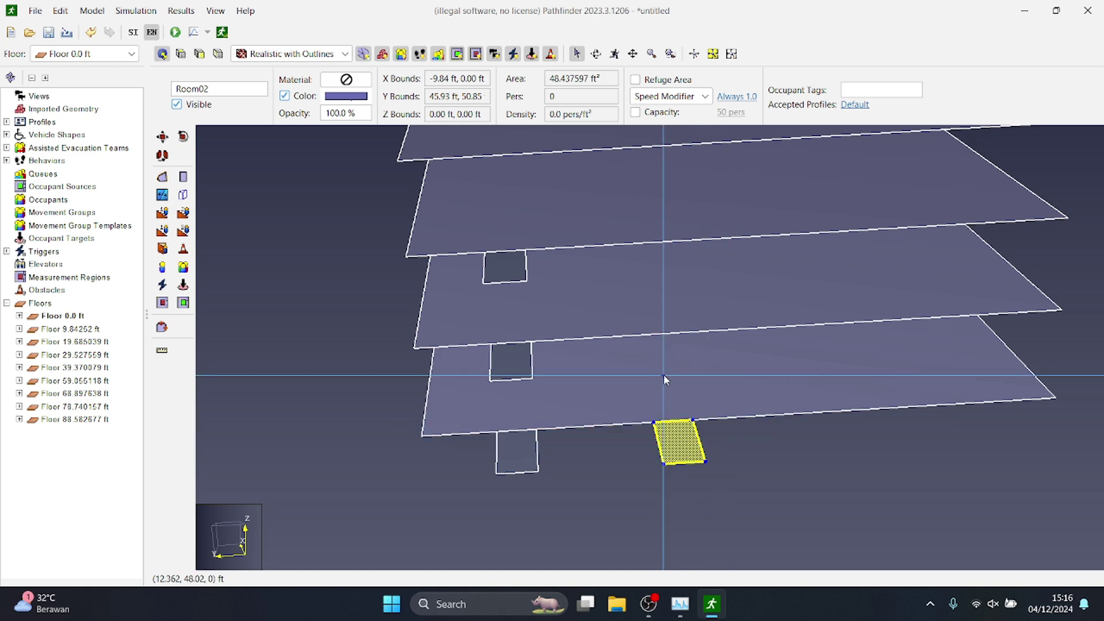
click(640, 303)
click(638, 300)
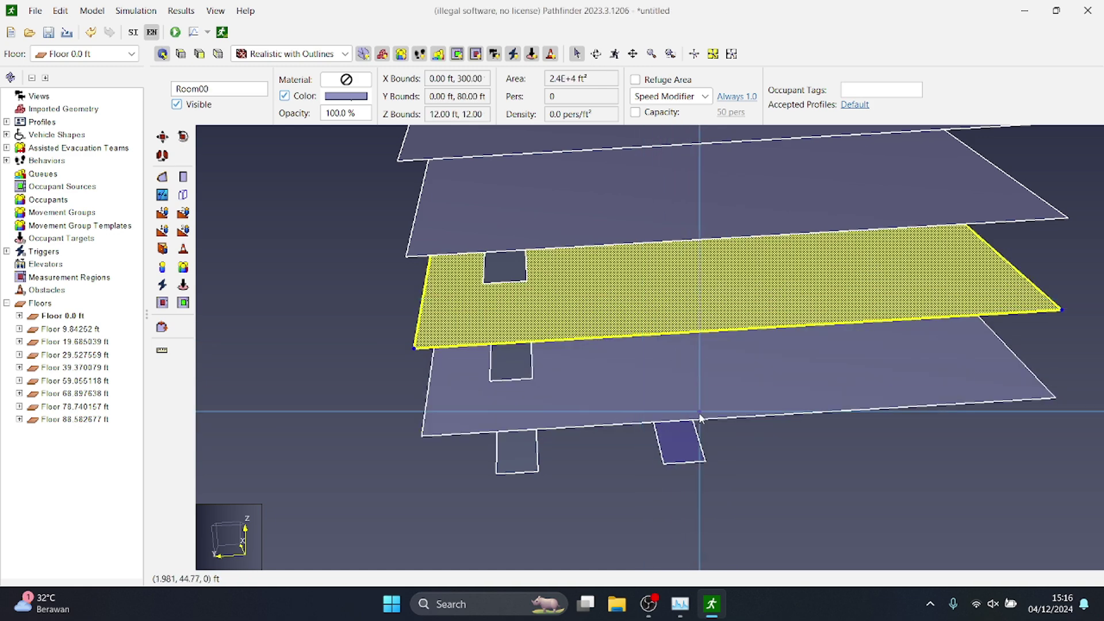
Try copying the second landing room up to the next floor with a Z offset of 12 ft
click(692, 443)
key(ctrl+c)
key(ctrl+v)
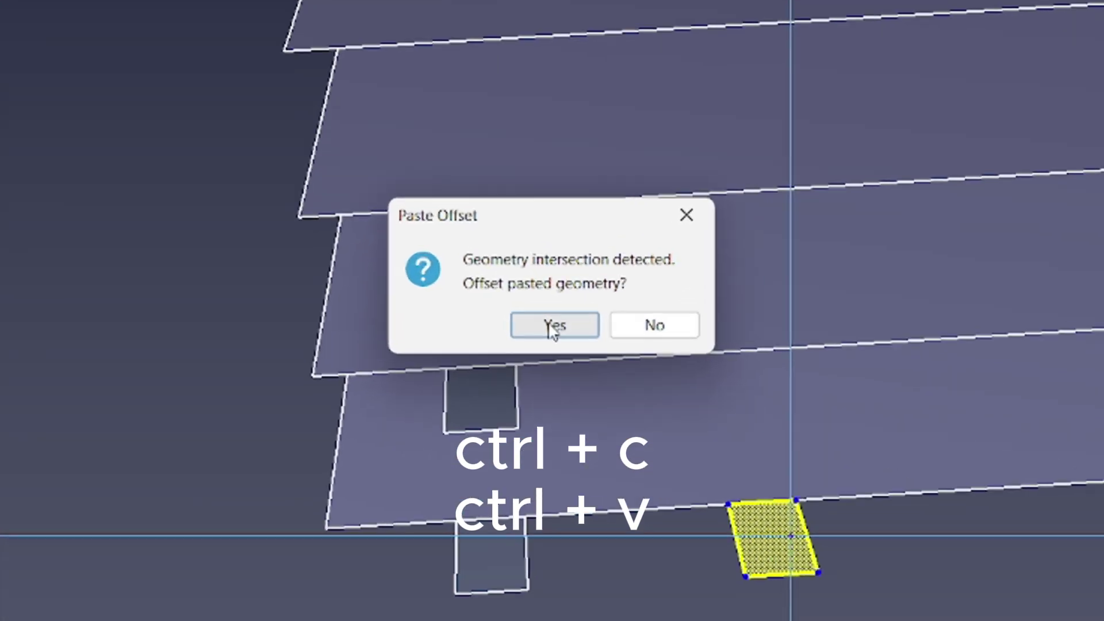
click(551, 318)
double_click(521, 305)
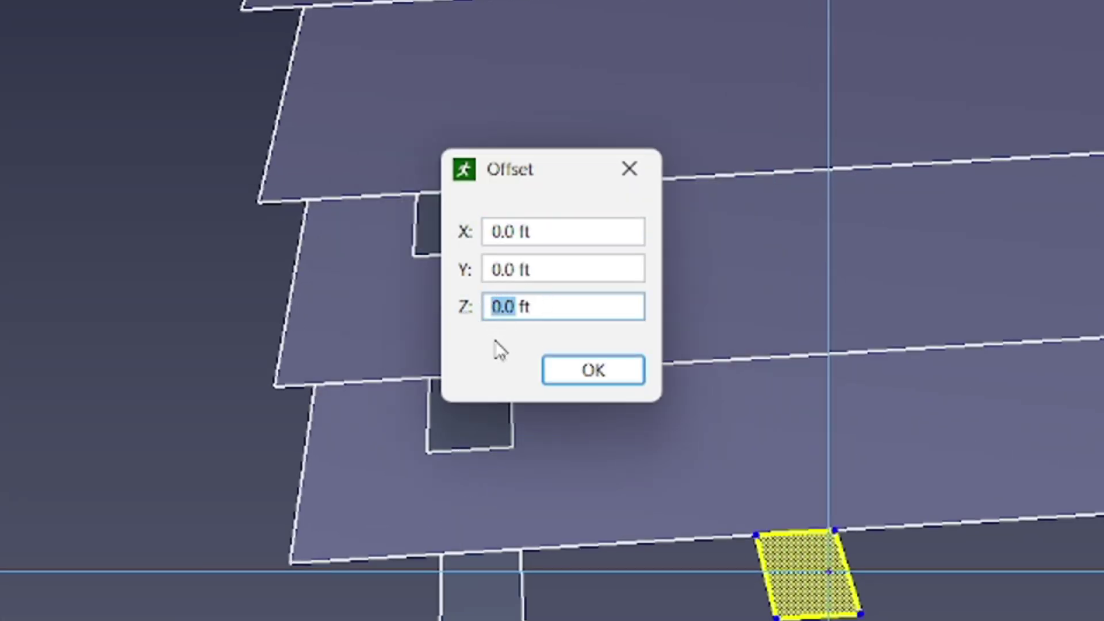
text(-6)
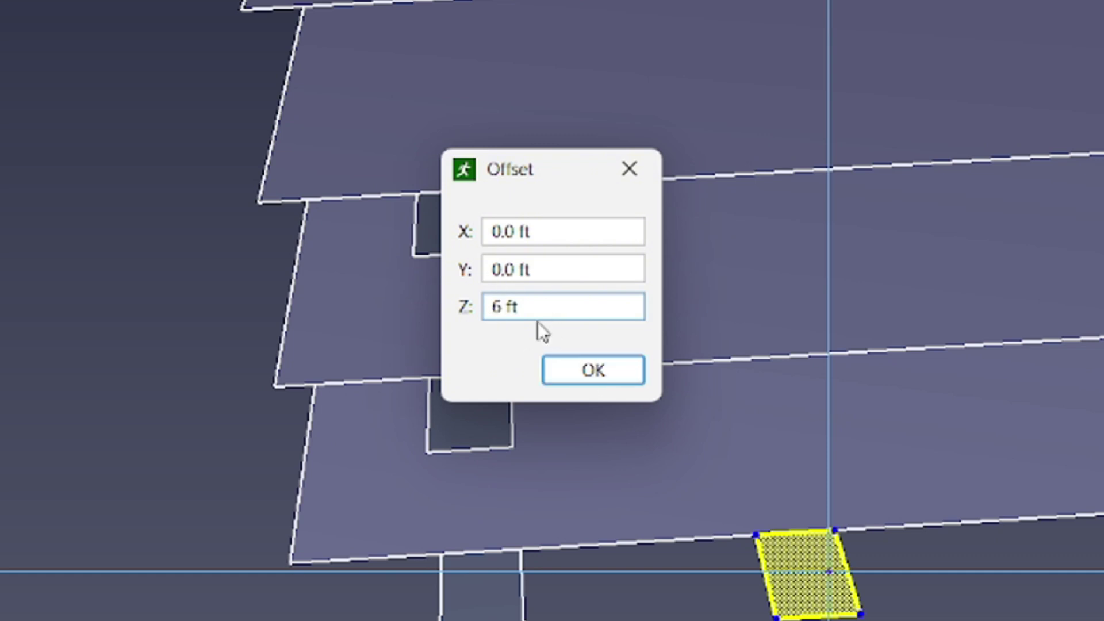
key(BackSpace)
text(12)
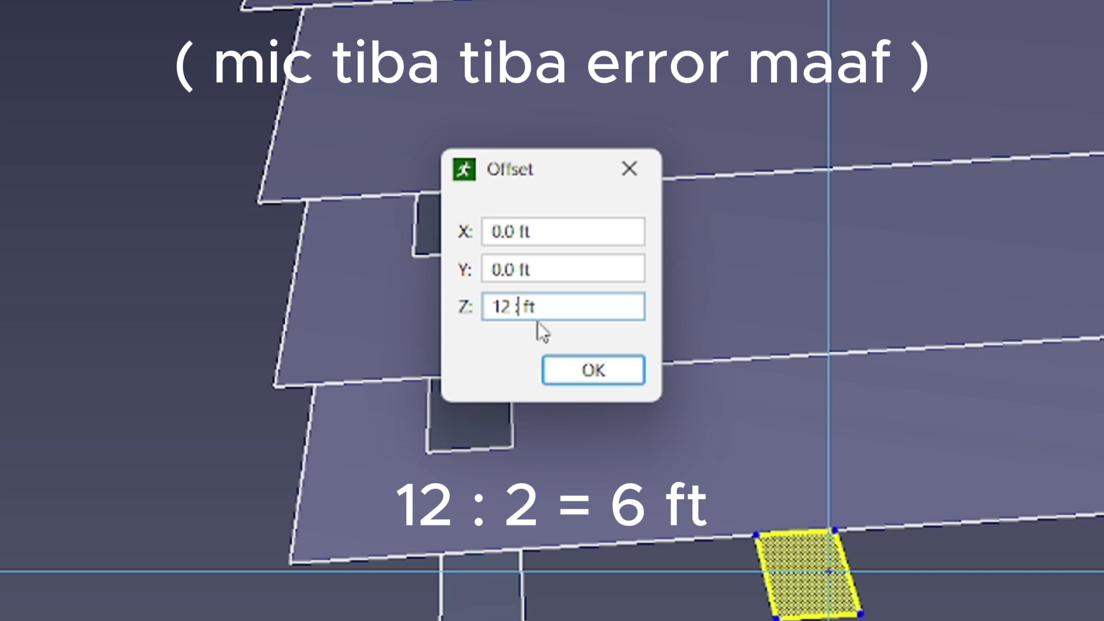
key(BackSpace)
key(BackSpace)
key(BackSpace)
key(BackSpace)
key(BackSpace)
key(BackSpace)
text(6)
key(BackSpace)
text(12)
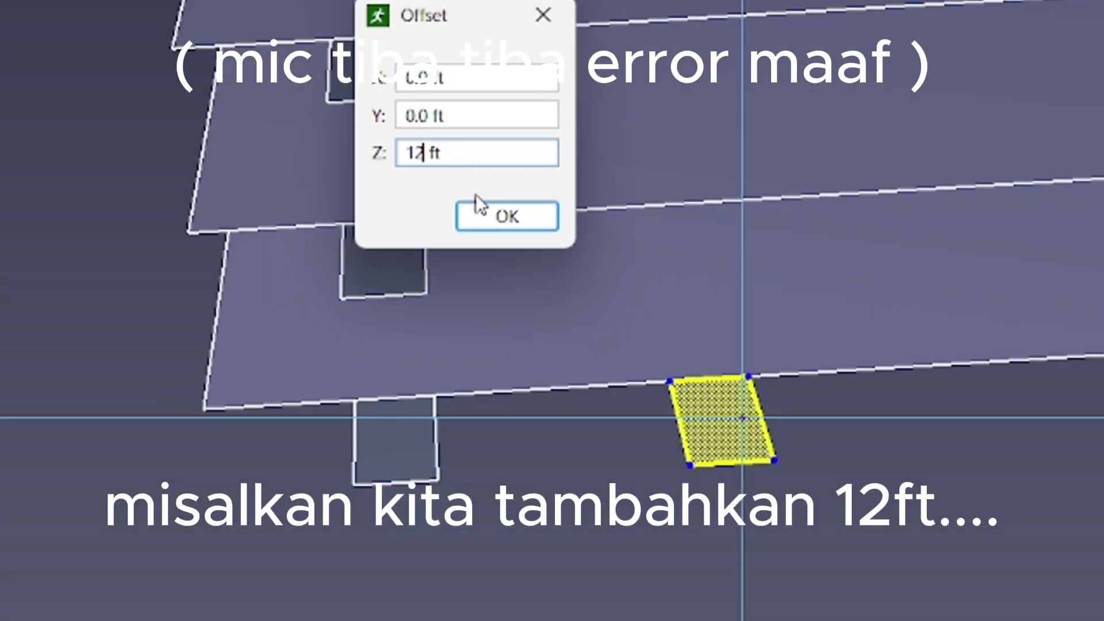
click(575, 372)
click(691, 297)
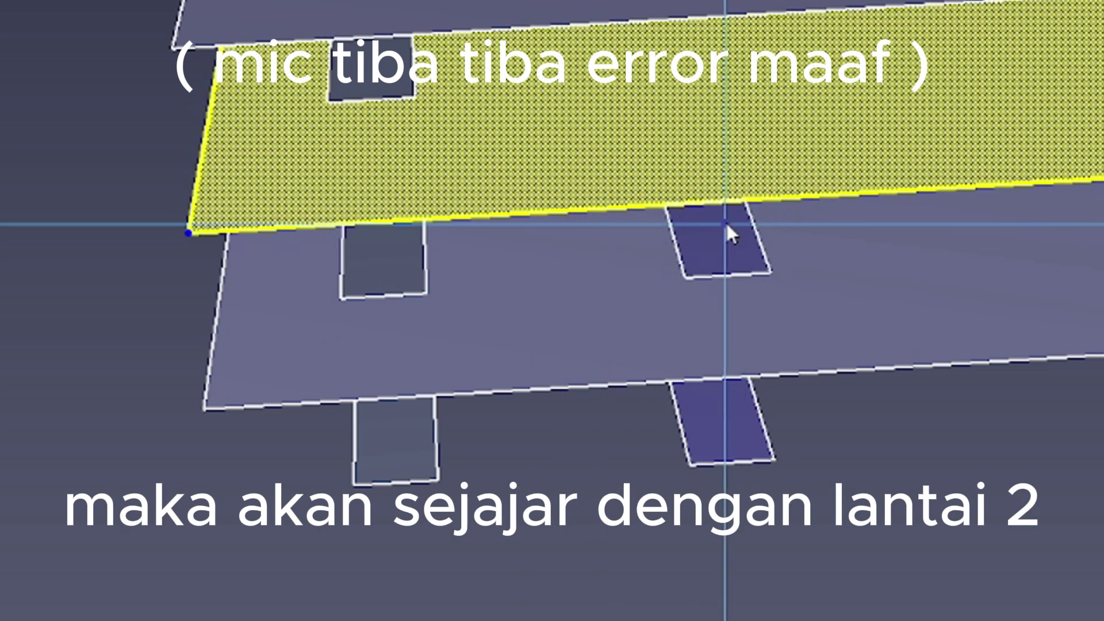
Delete the copy of the second landing room at the next floor's level
click(726, 223)
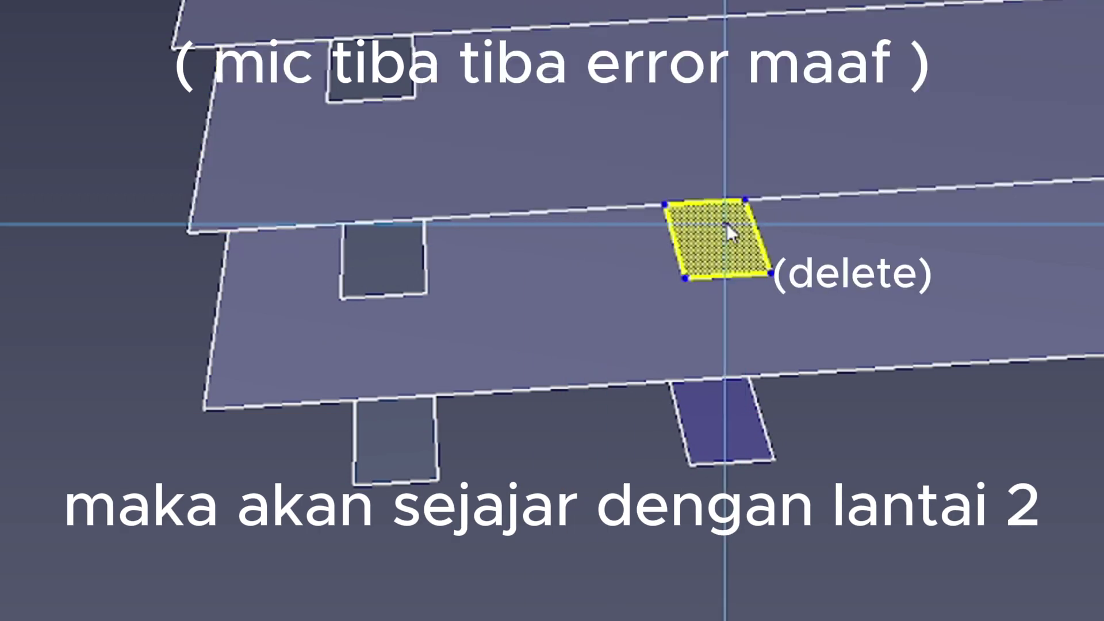
key(Delete)
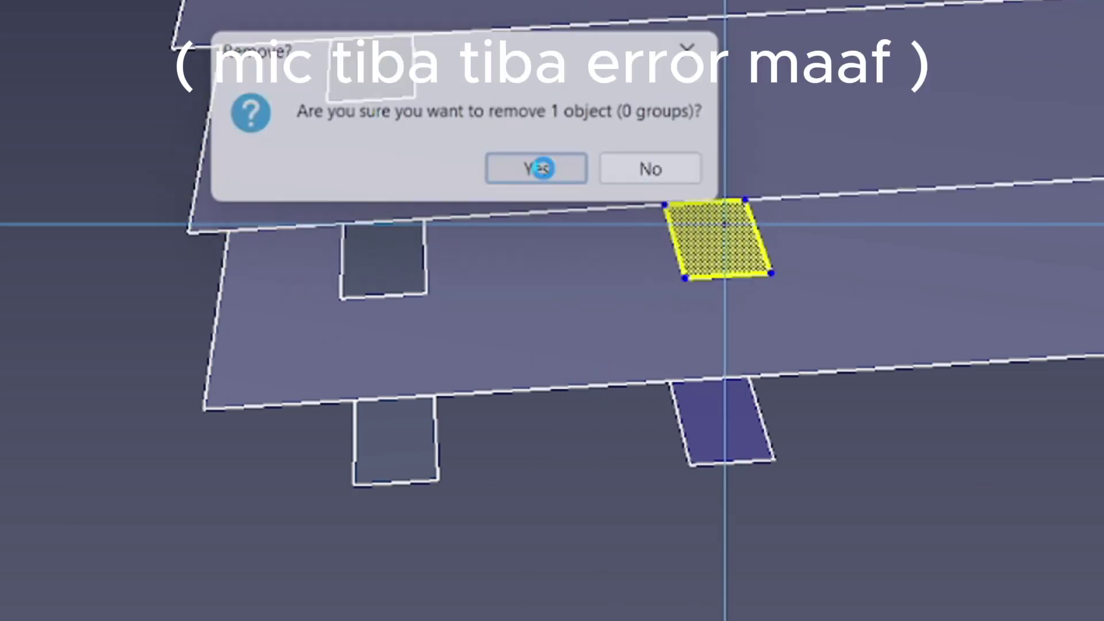
click(537, 170)
Copy the second landing room with a Z offset of 6 ft and delete its ground-level original
click(709, 424)
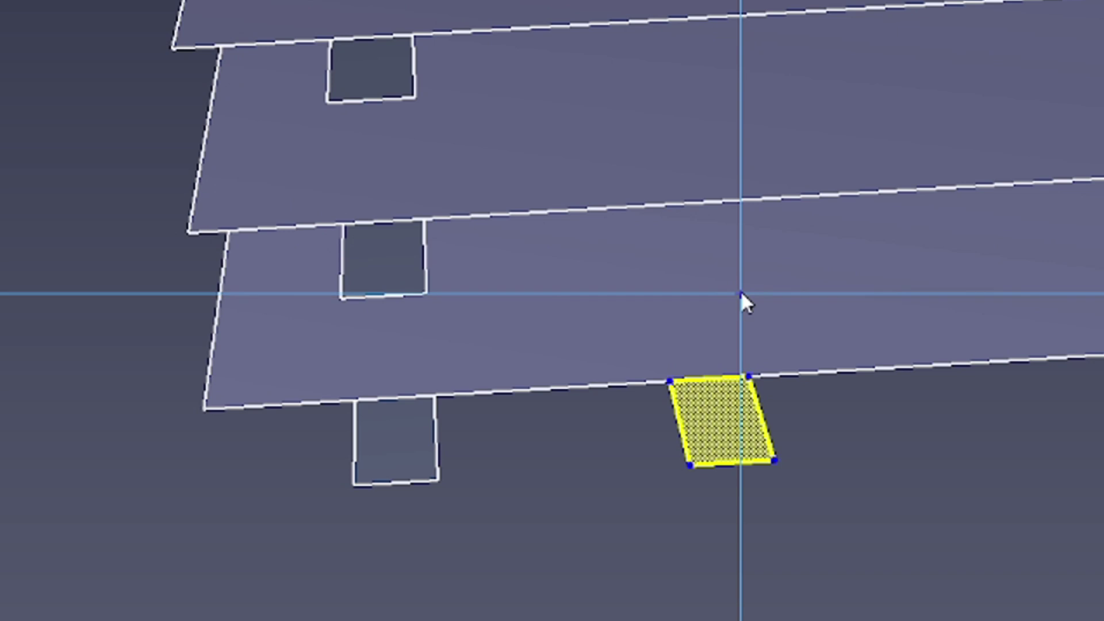
key(ctrl+c)
key(ctrl+v)
click(486, 175)
double_click(410, 154)
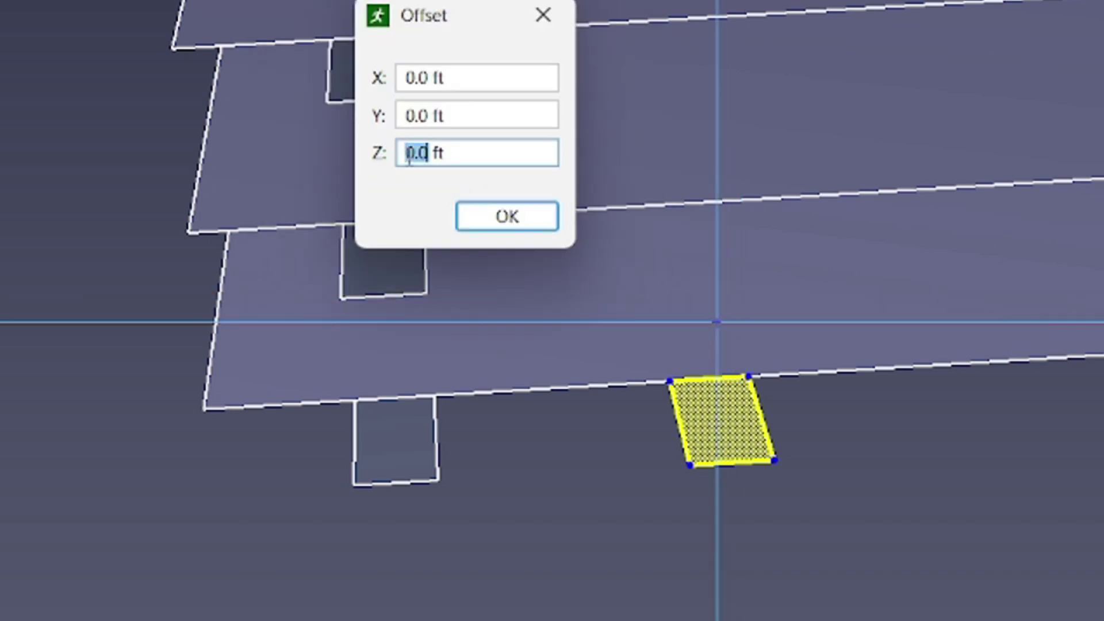
text(6)
click(465, 218)
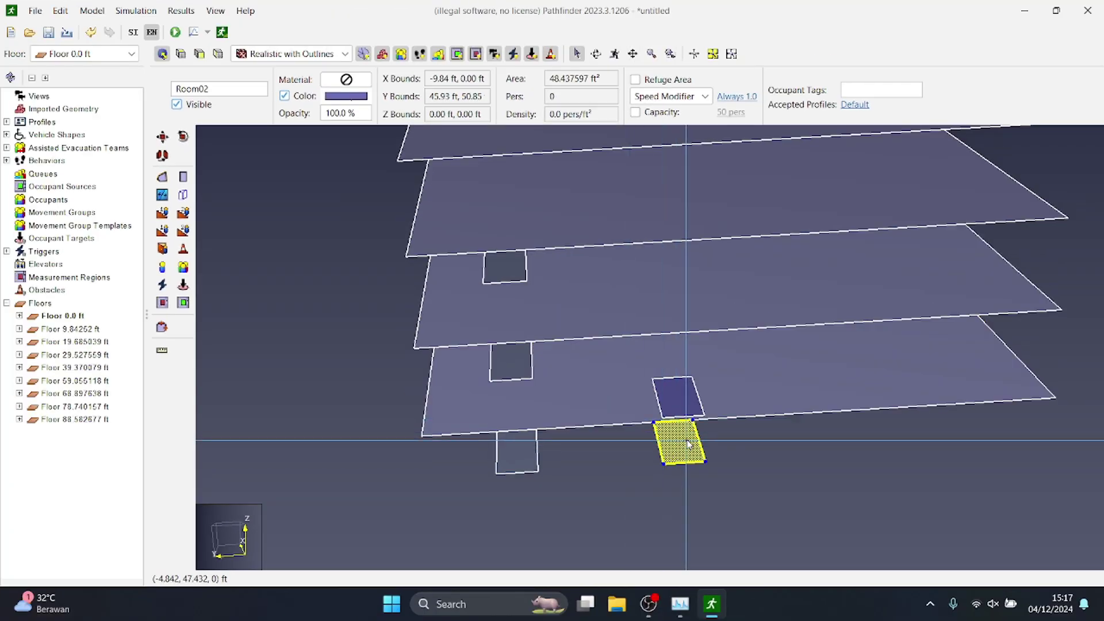
key(Delete)
click(587, 317)
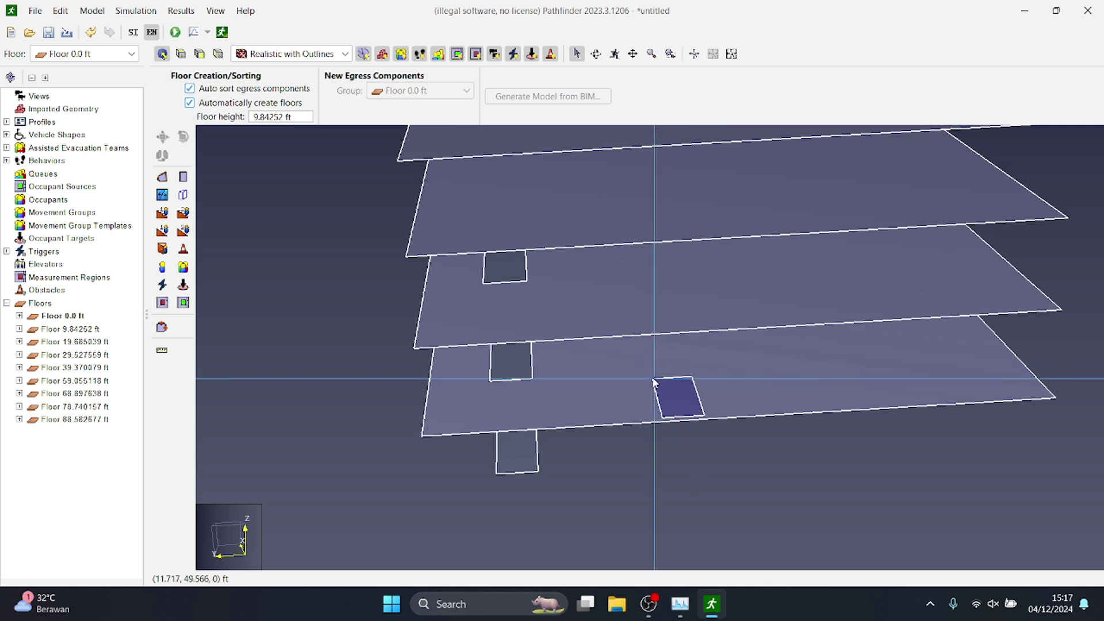
Try copying the mid-height landing upward with a Z offset of 6 ft
click(675, 396)
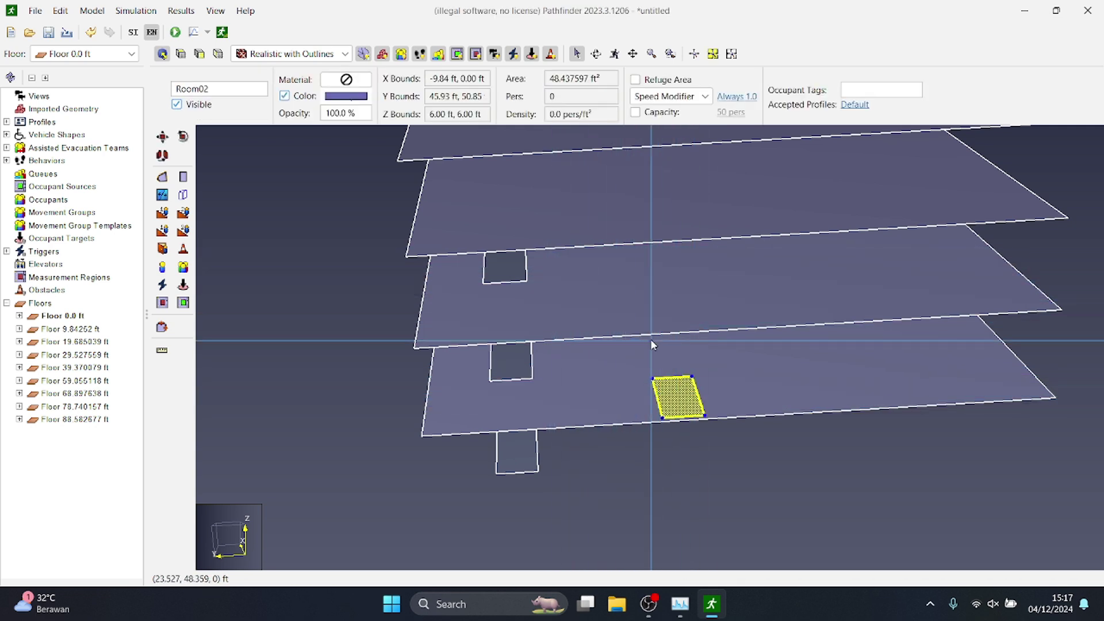
key(ctrl+v)
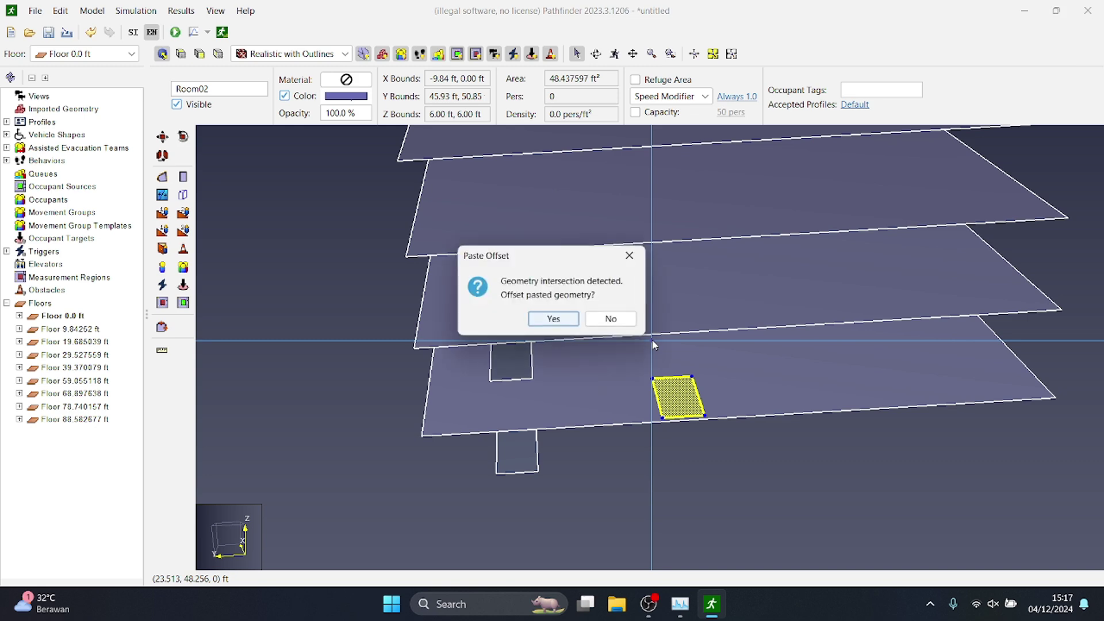
click(569, 322)
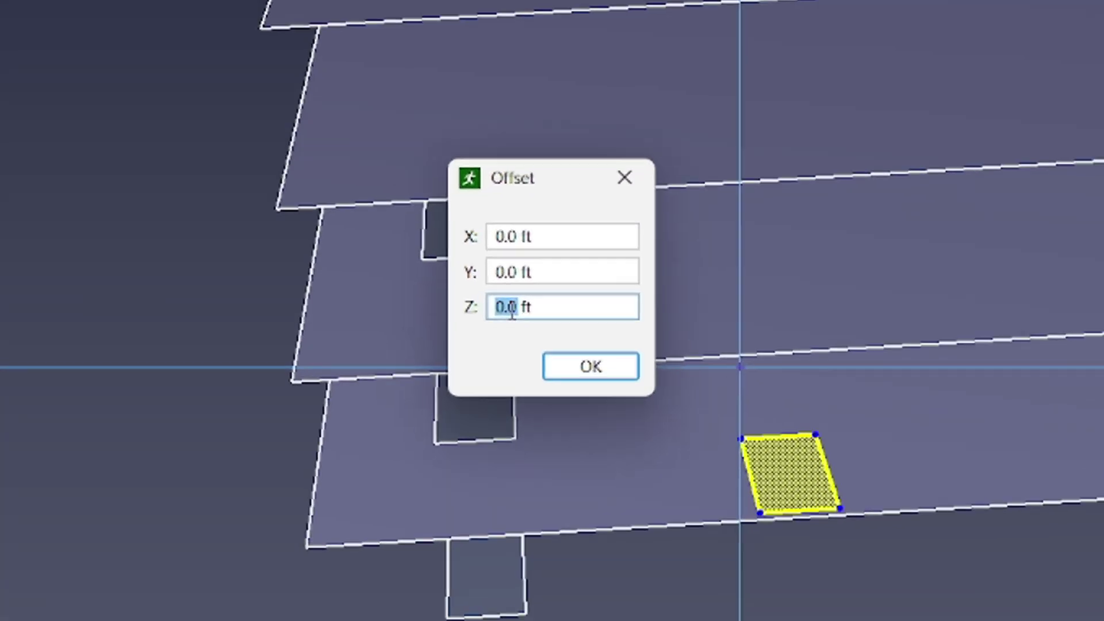
text(12)
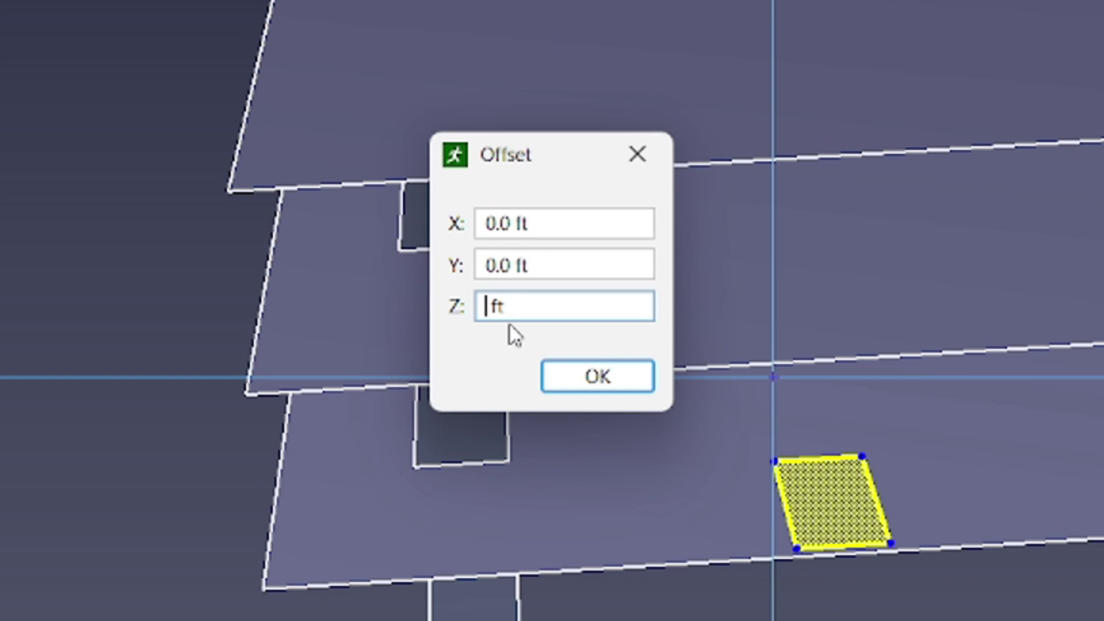
text(6)
click(561, 374)
click(805, 357)
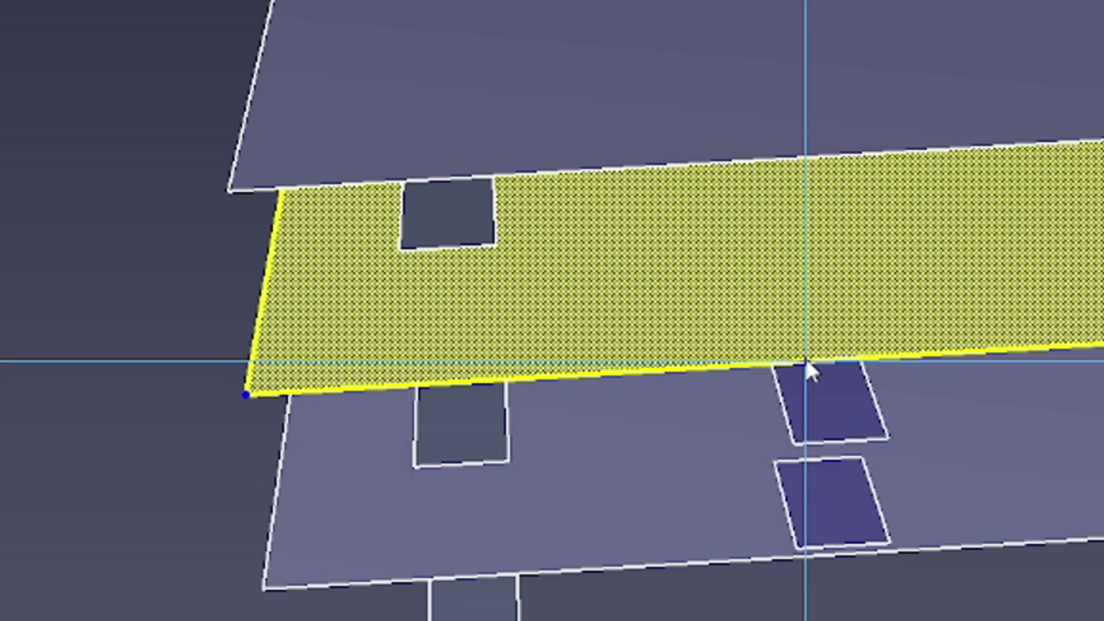
Delete the misplaced landing copy just above the mid-height landing
click(812, 373)
key(Delete)
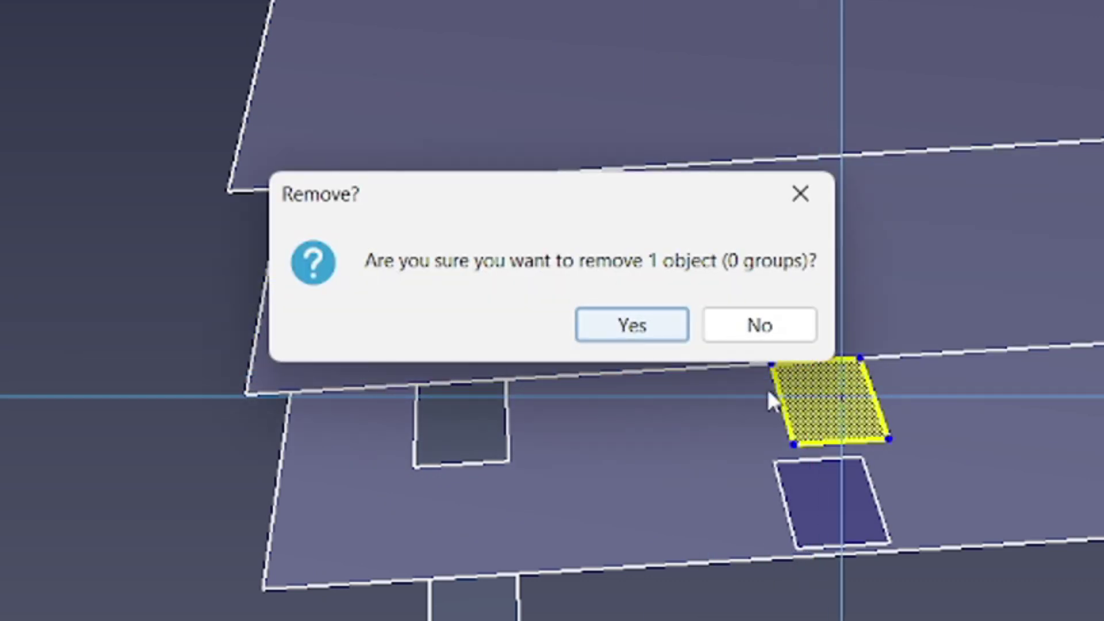
click(632, 326)
Copy the mid-height landing up one storey with a Z offset of 12 ft
click(813, 499)
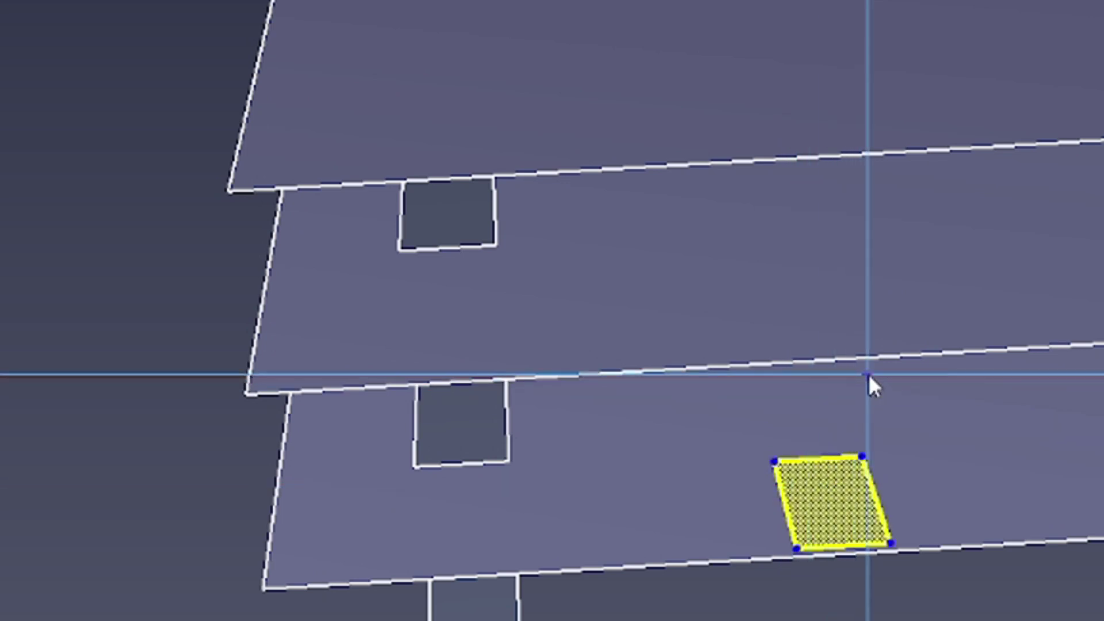
key(ctrl+v)
click(554, 328)
click(485, 305)
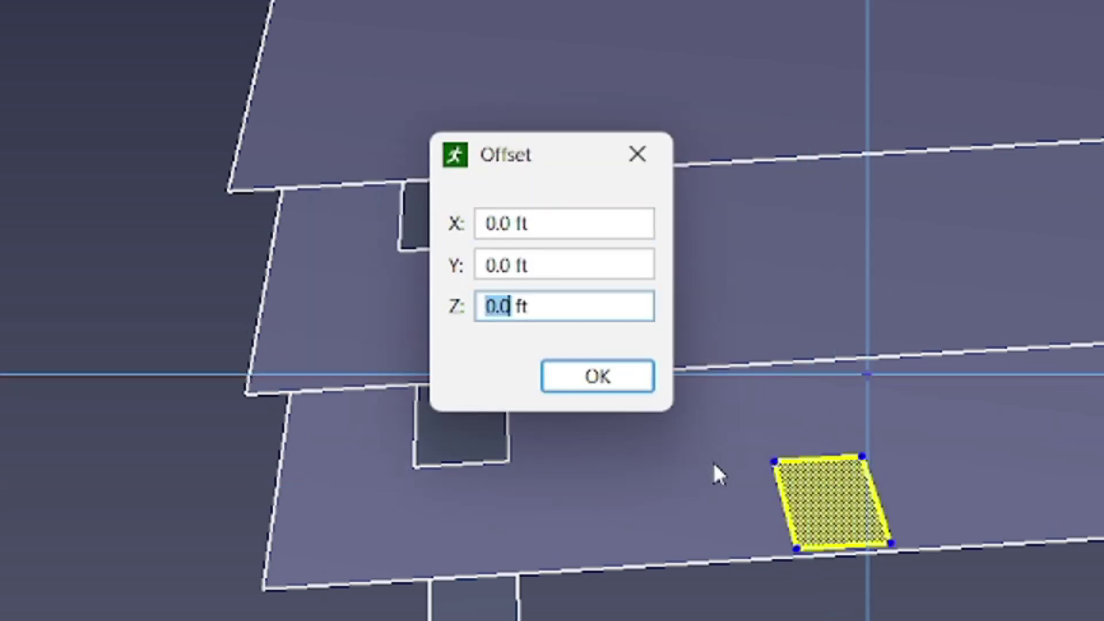
click(595, 374)
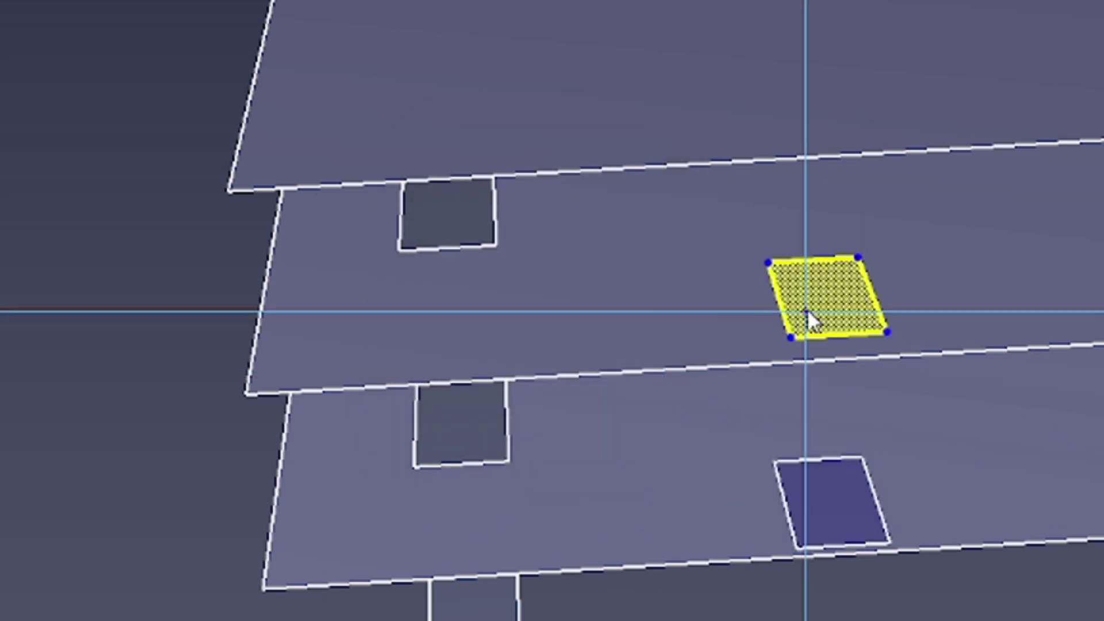
click(661, 339)
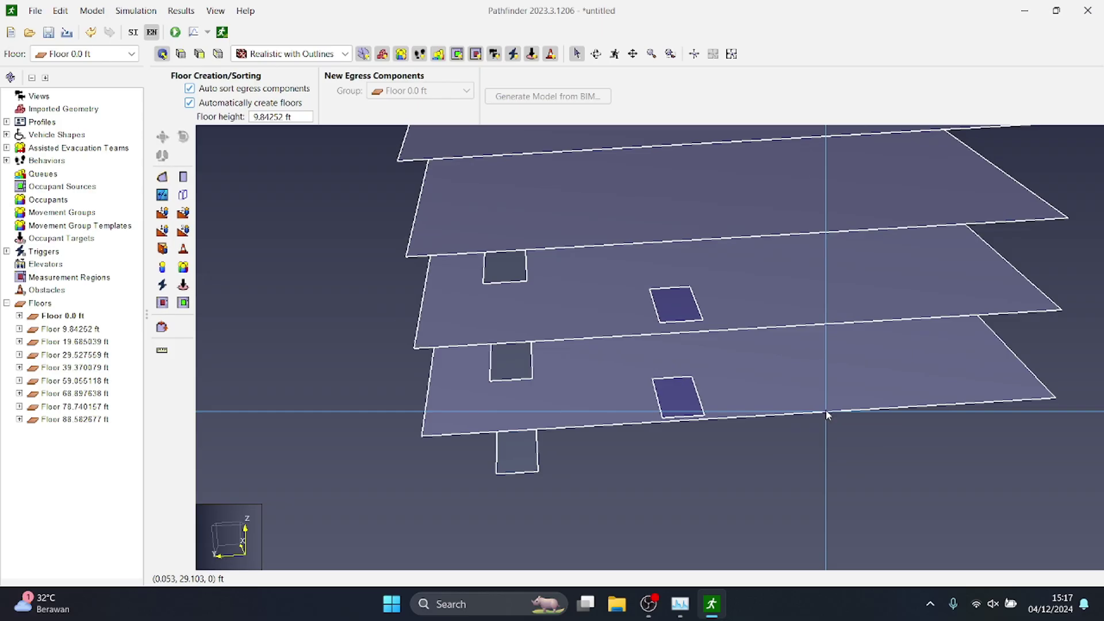
Create a two-point stair, 48 in wide, from the outer corner of the ground-level landing to the outer corner of the 6 ft landing
right_drag(826, 411, 748, 400)
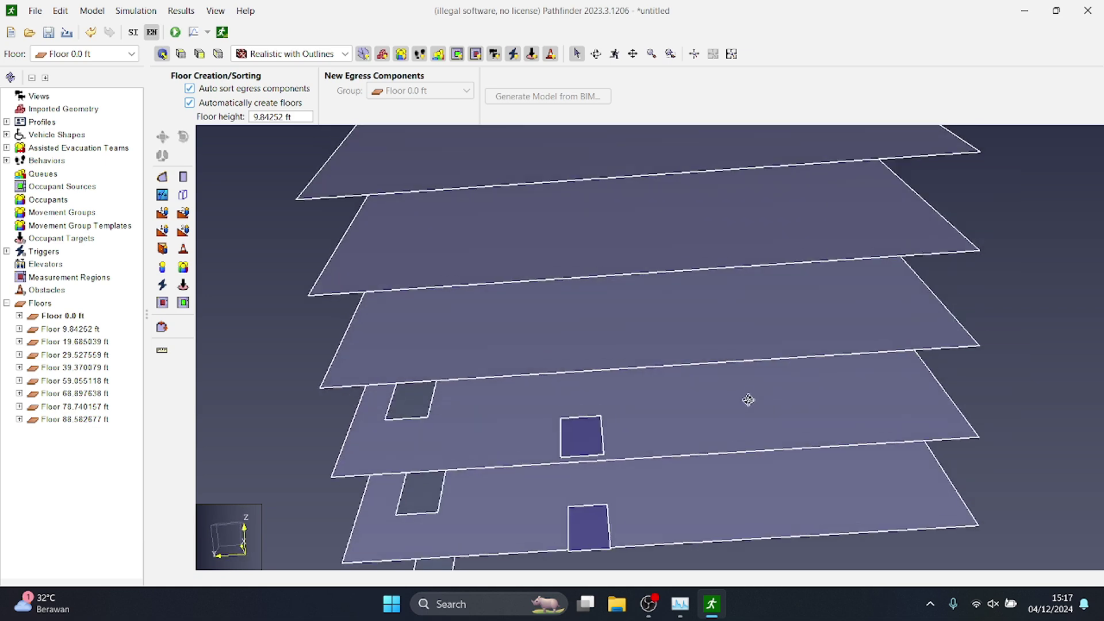
right_drag(643, 415, 706, 413)
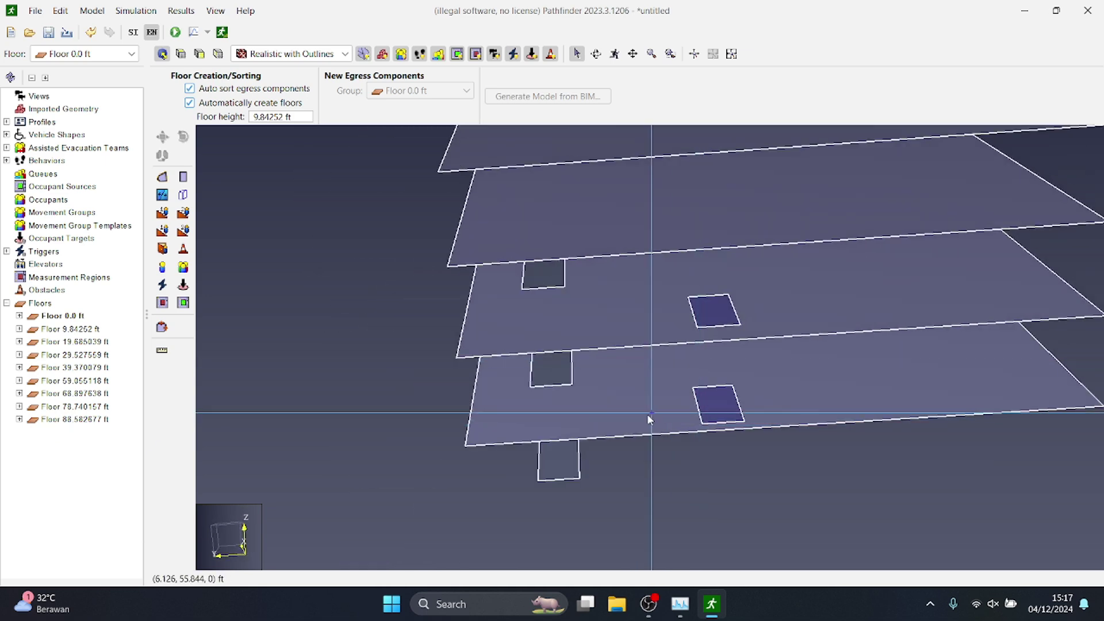
click(168, 216)
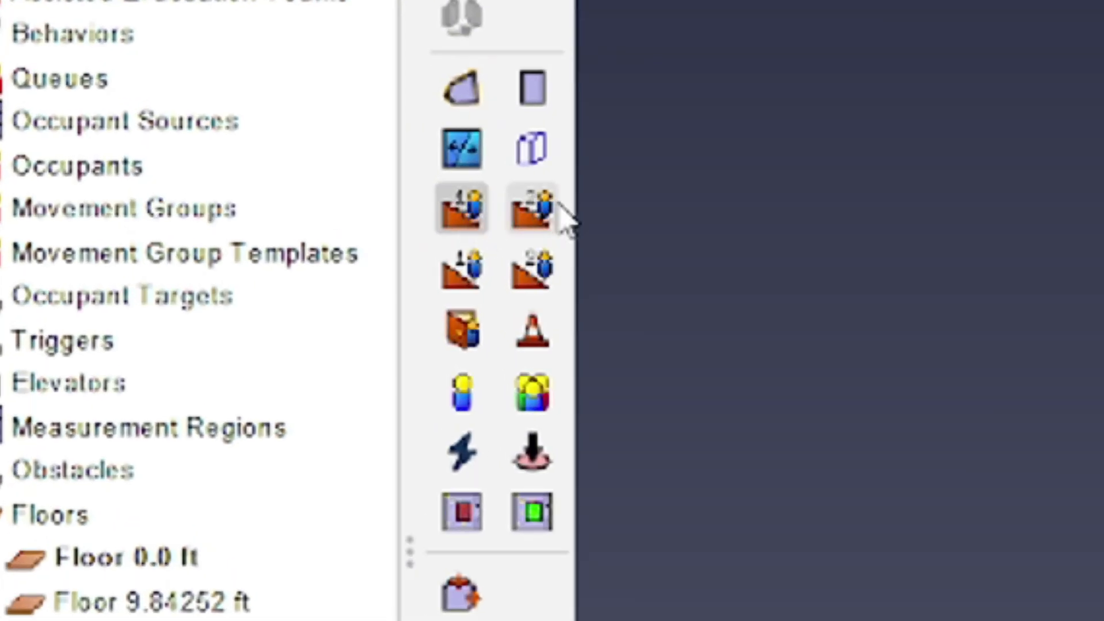
click(558, 206)
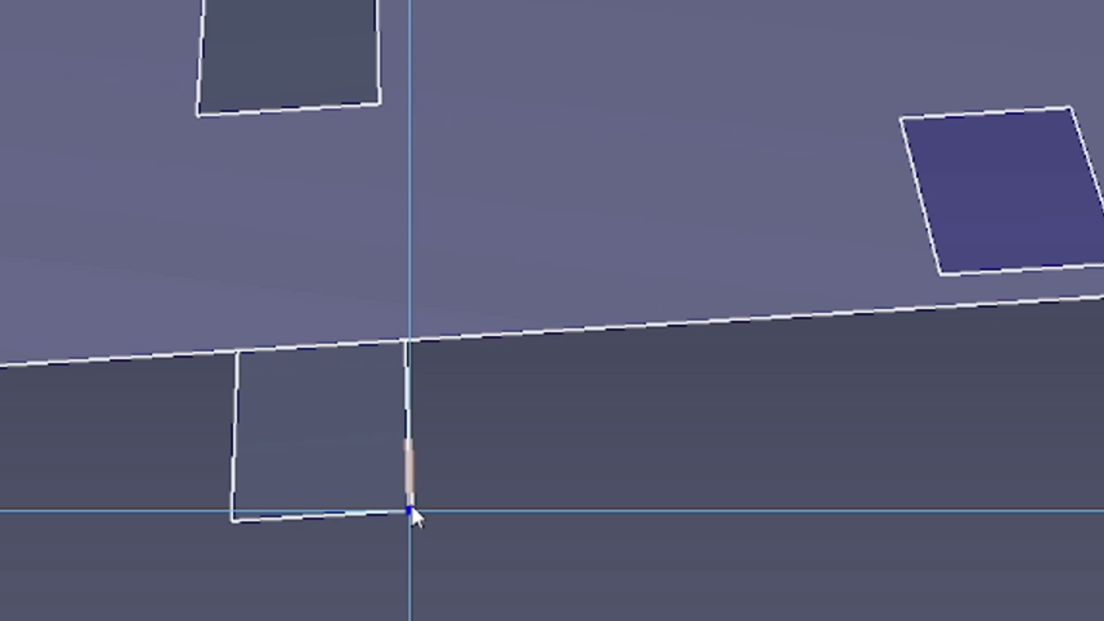
click(410, 509)
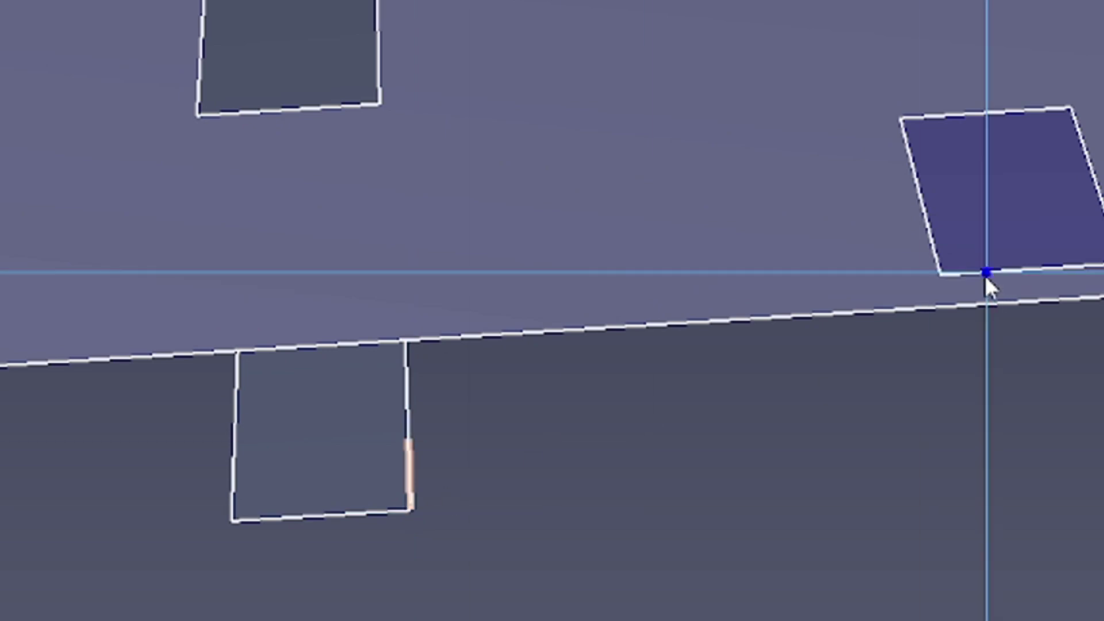
click(946, 278)
Create a 48 in wide two-point stair from the 6 ft landing's room-side corner up to the 12 ft landing
right_drag(831, 286, 854, 291)
middle_drag(744, 387, 738, 304)
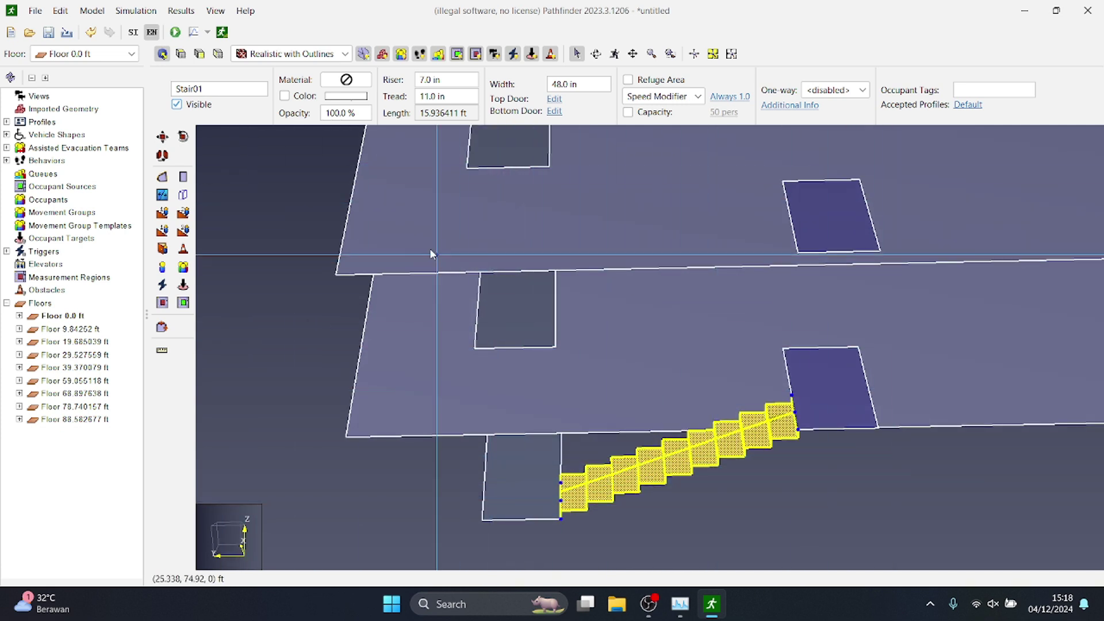
click(783, 349)
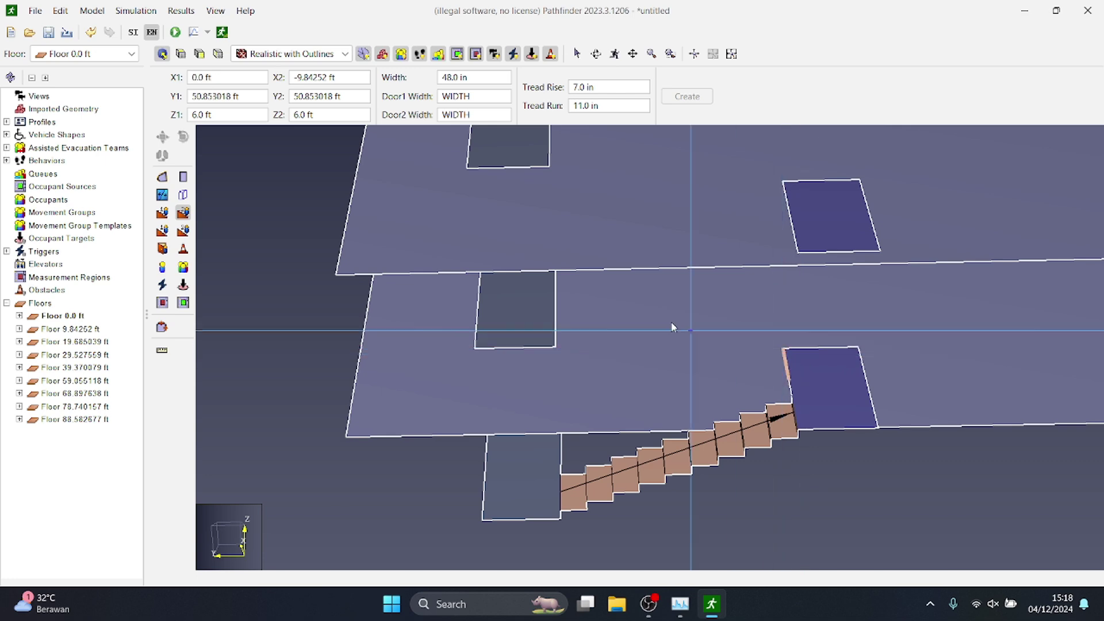
click(556, 269)
scroll(395, 204, down, 2)
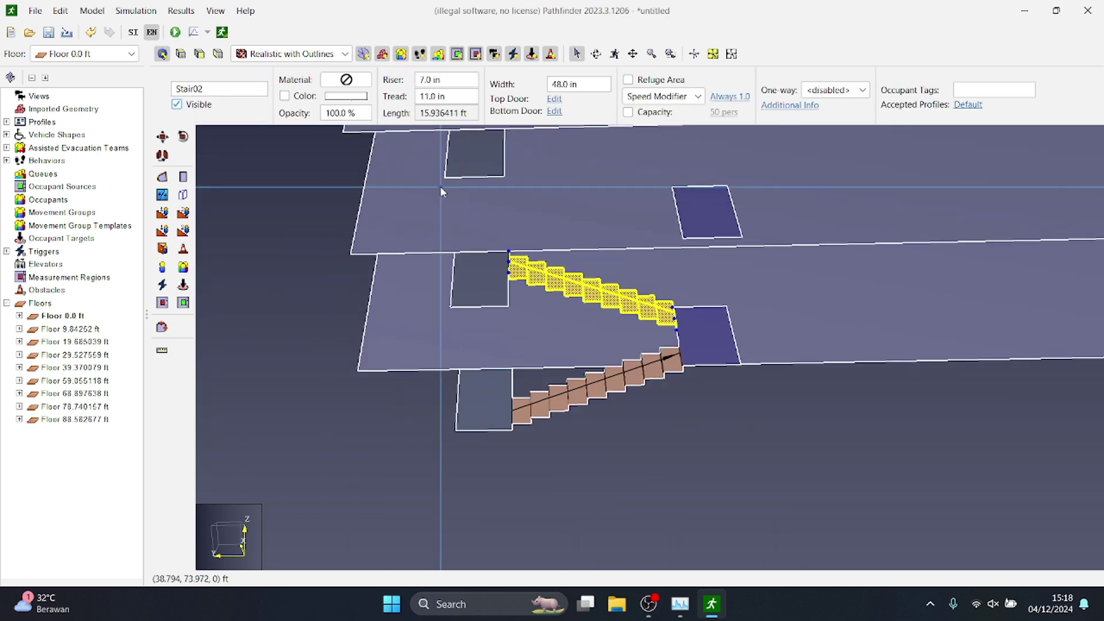
Create a 48 in wide two-point stair from the 12 ft landing's outer corner up to the 18 ft landing
middle_drag(440, 186, 486, 327)
click(183, 213)
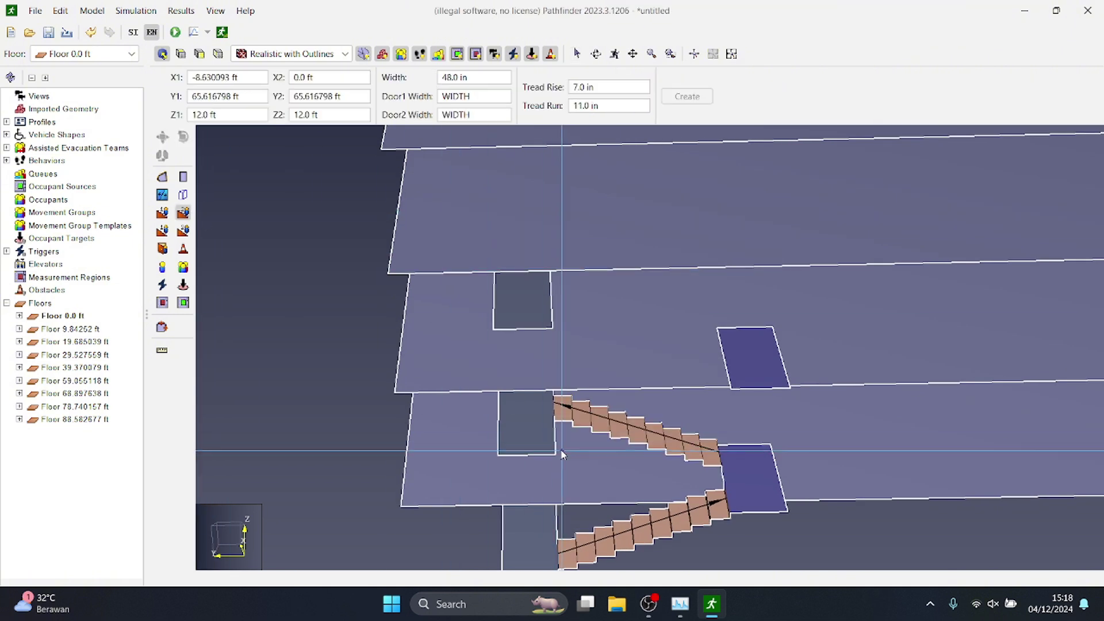
click(736, 396)
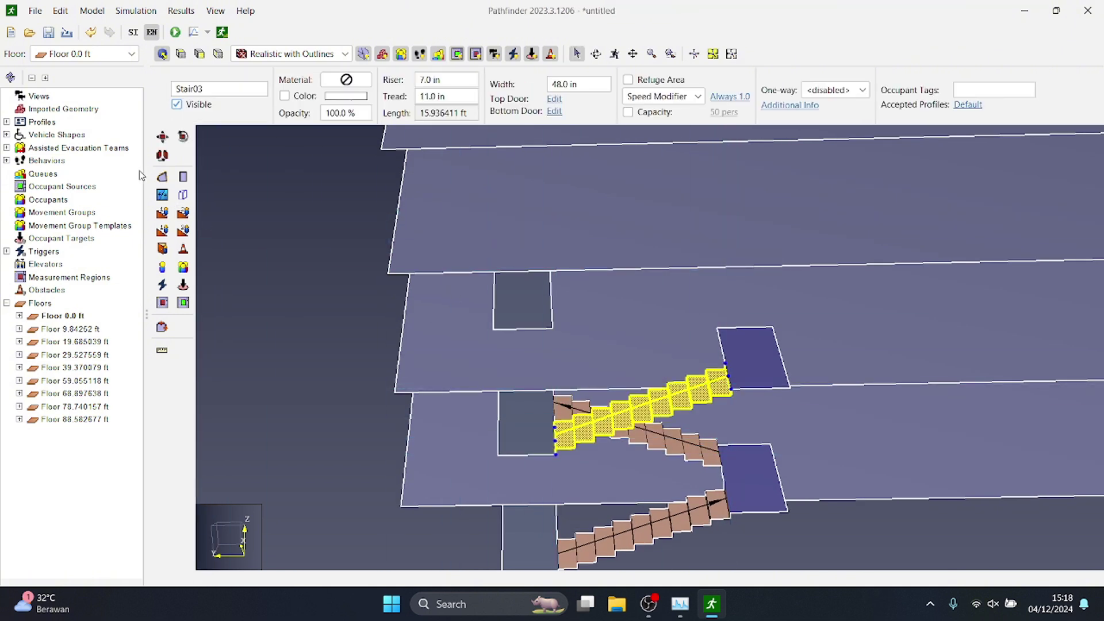
Create a 48 in wide two-point stair from the 18 ft landing's room-side corner up to the 24 ft landing, then clear the selection
click(182, 213)
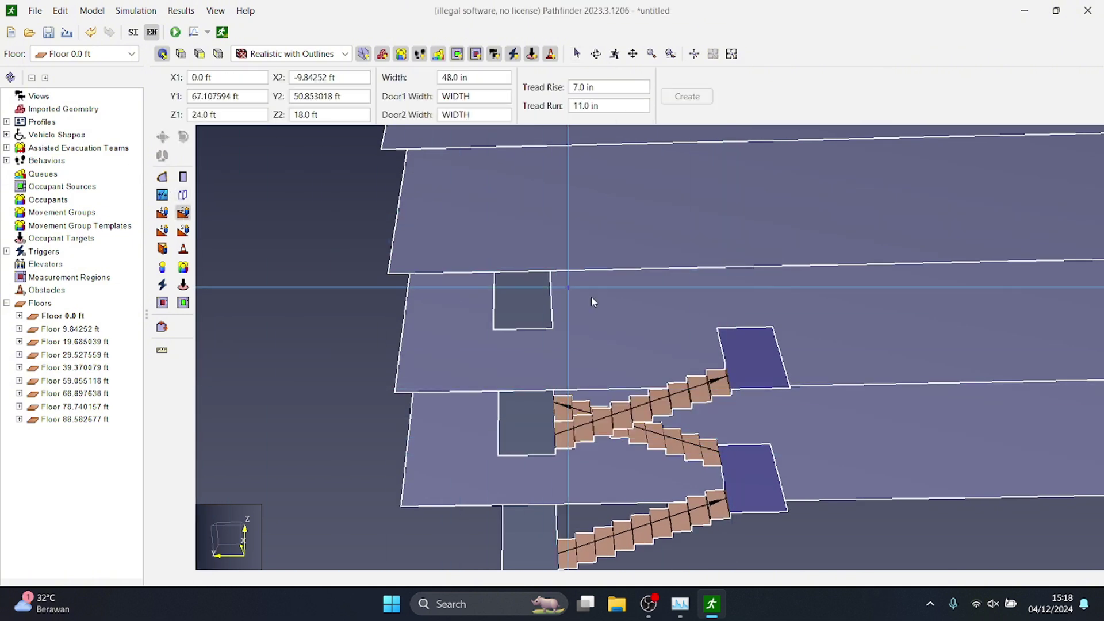
click(720, 337)
click(552, 285)
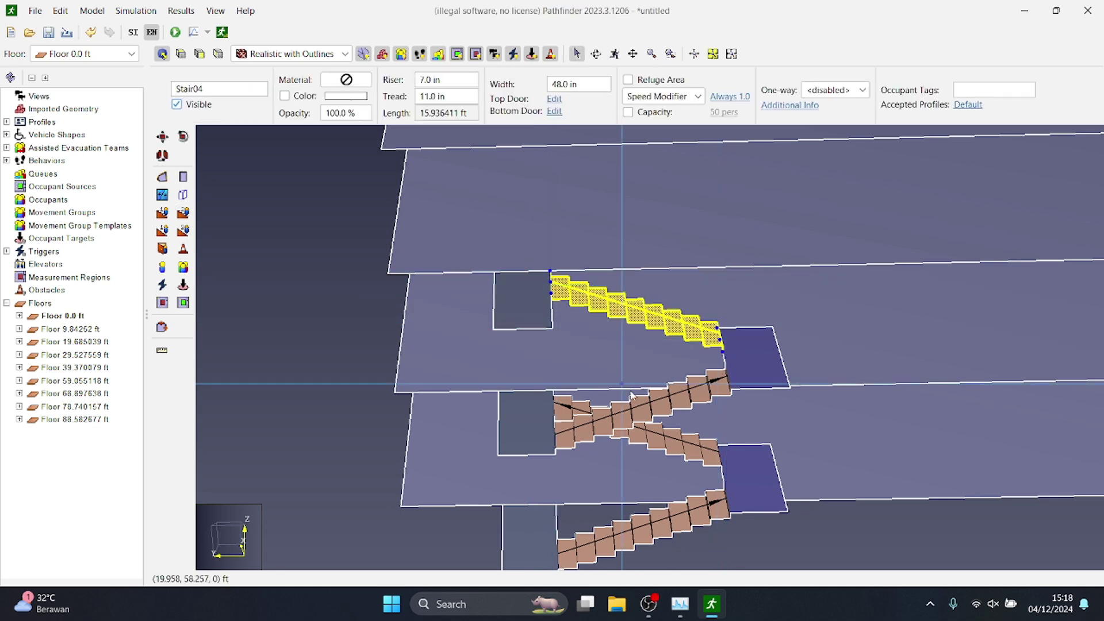
scroll(637, 395, down, 2)
scroll(547, 431, down, 3)
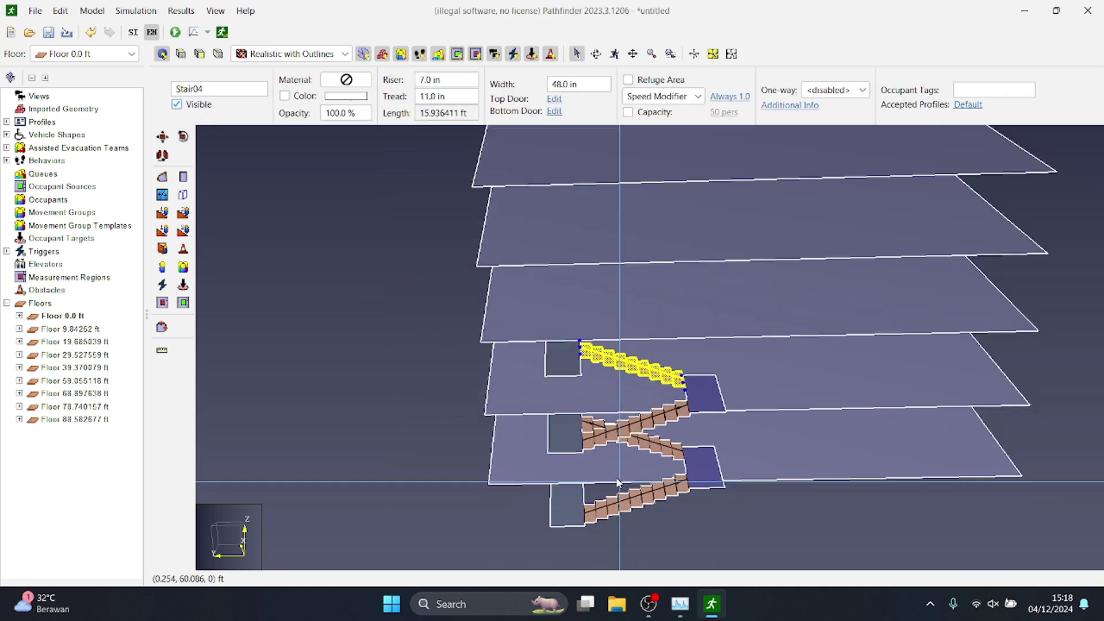
scroll(482, 460, up, 2)
key(Escape)
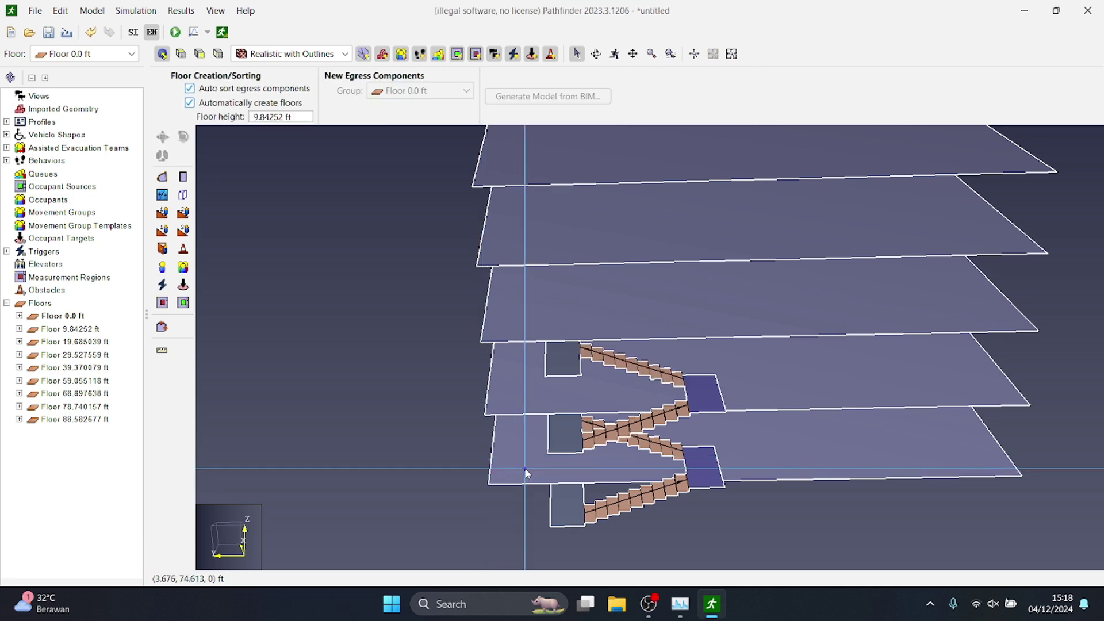
Examine the three lowest floor rooms and their connection to the landings and stairs
click(524, 467)
click(496, 388)
click(517, 322)
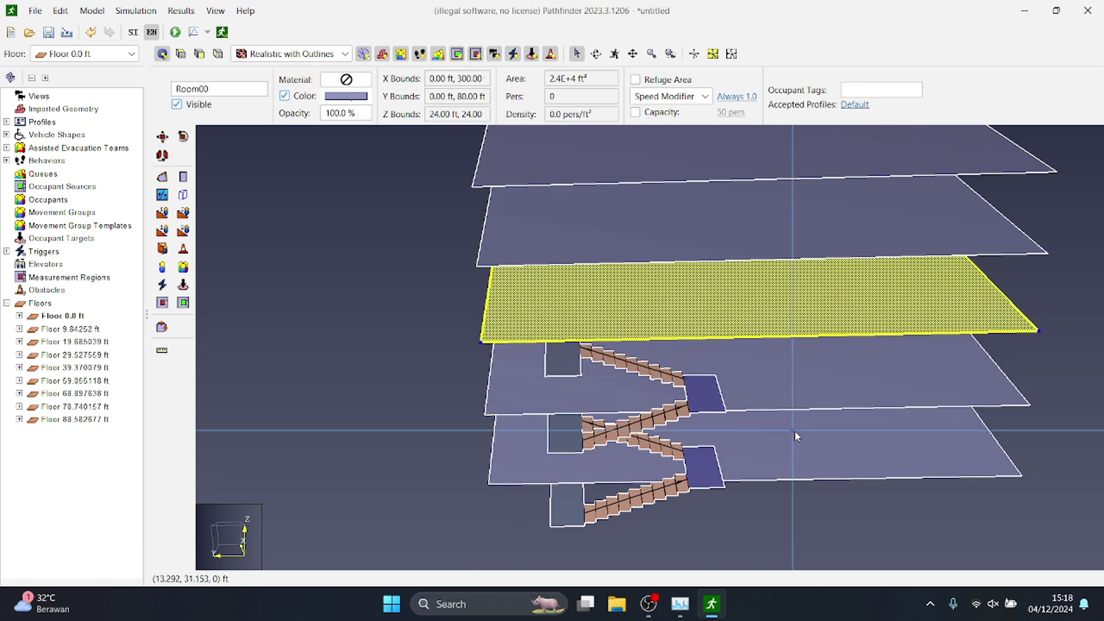
scroll(730, 202, down, 1)
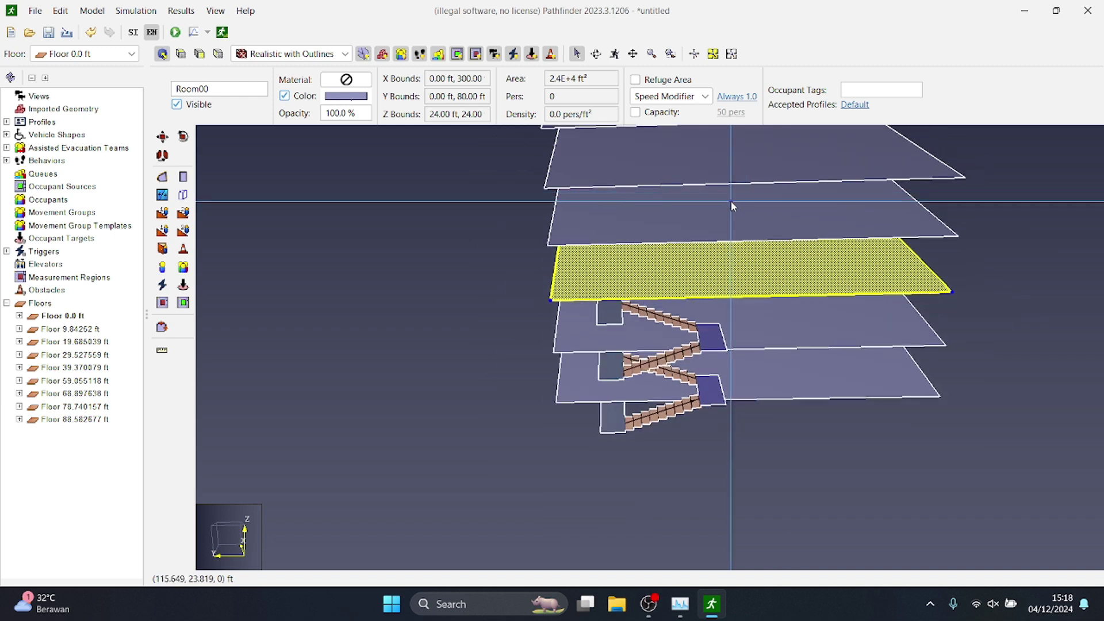
mouse_move(731, 201)
middle_down()
mouse_move(732, 303)
mouse_move(721, 214)
middle_up()
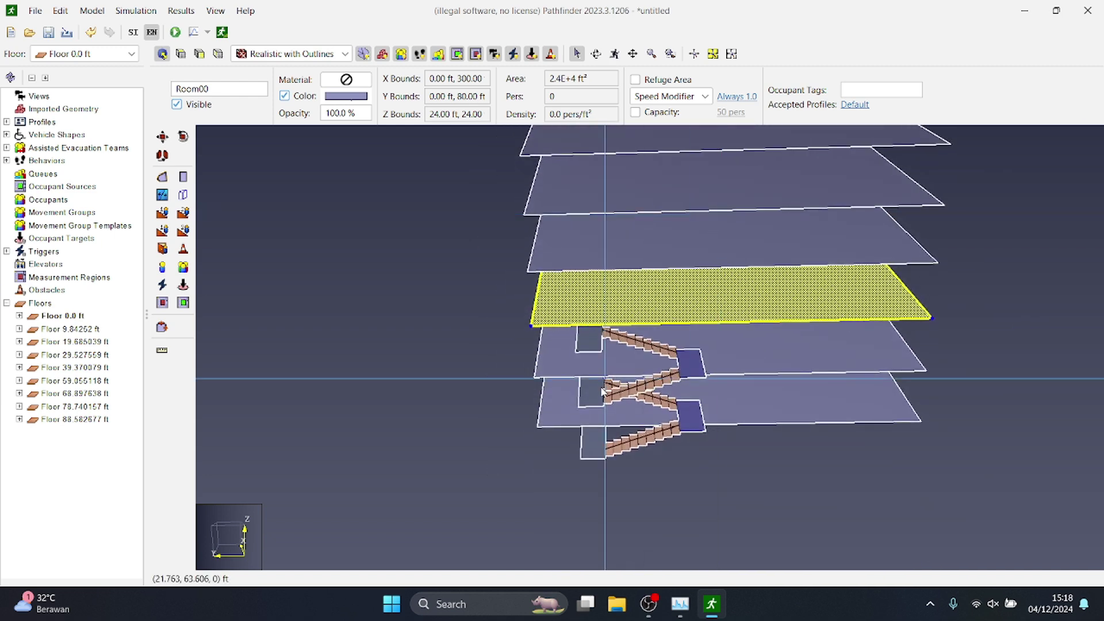
scroll(602, 393, up, 2)
click(466, 234)
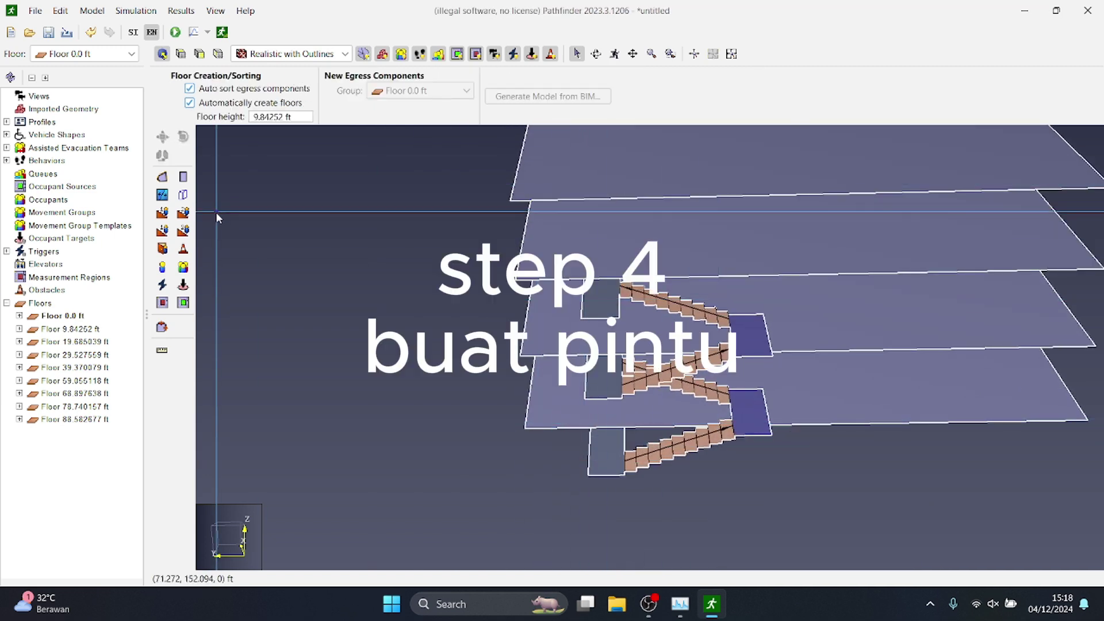
Add a door along the full shared edge between the 24 ft landing and its floor room
click(162, 249)
scroll(598, 302, up, 2)
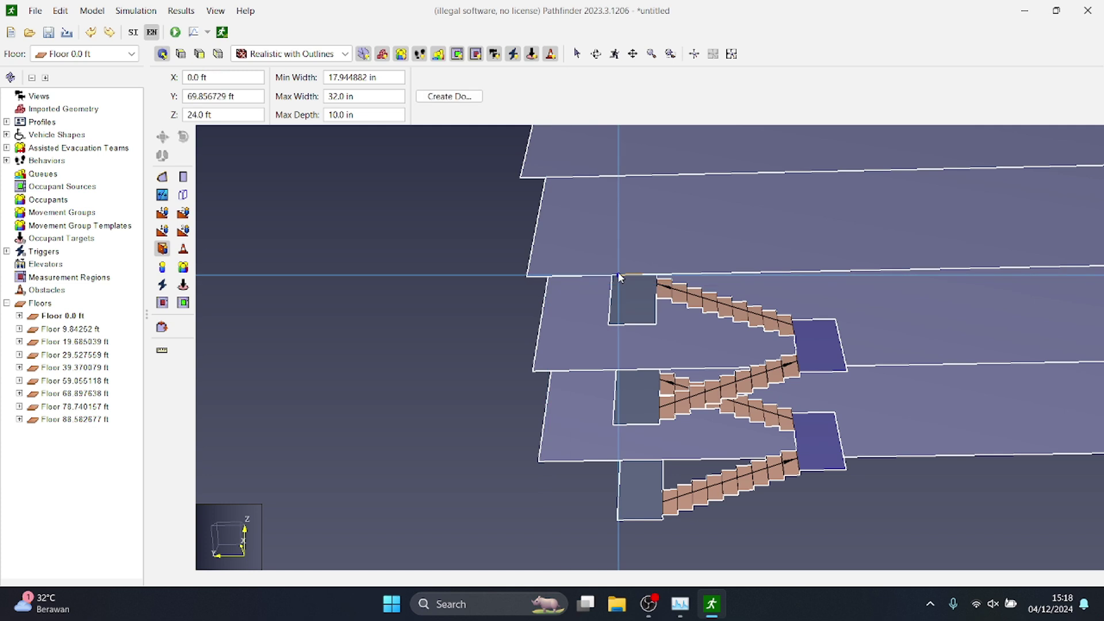
scroll(617, 278, up, 1)
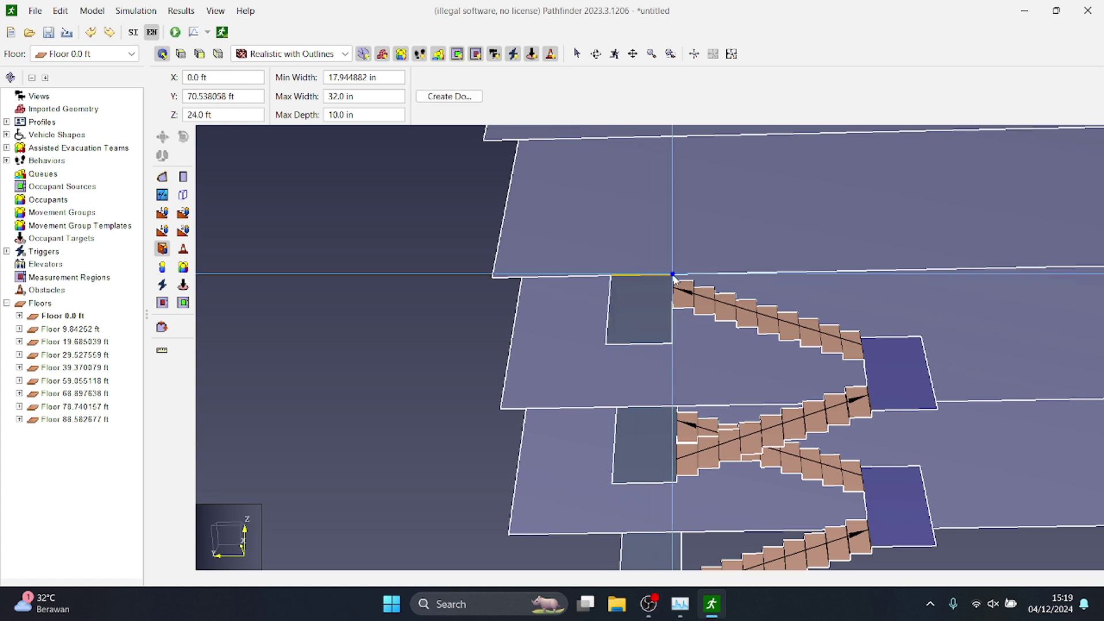
click(654, 274)
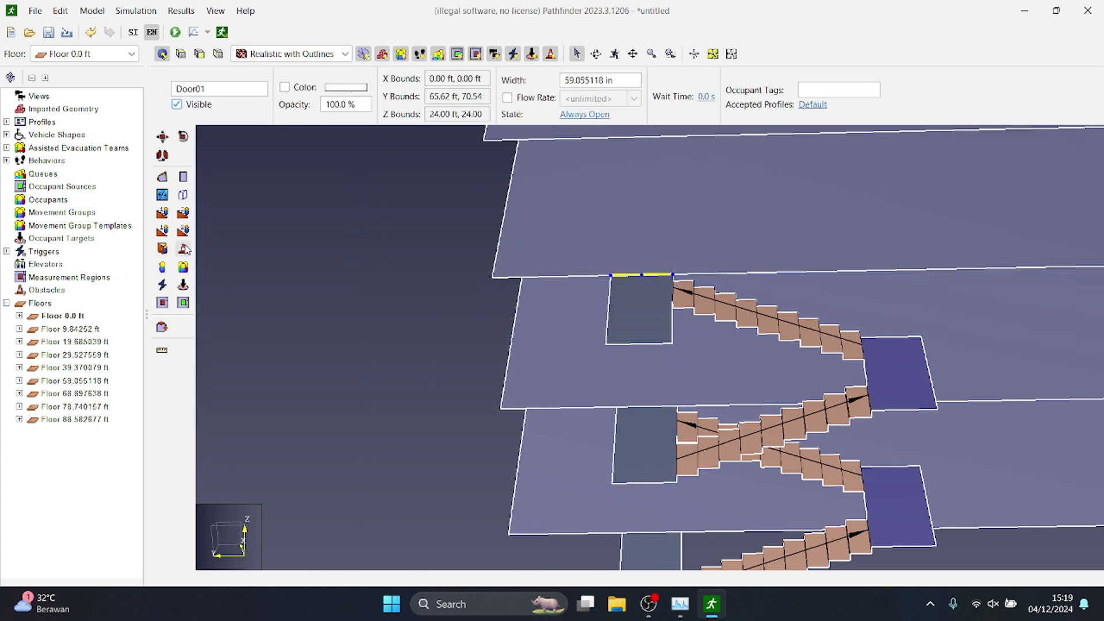
Add a door along the full shared edge between the 12 ft landing and its floor room
click(162, 248)
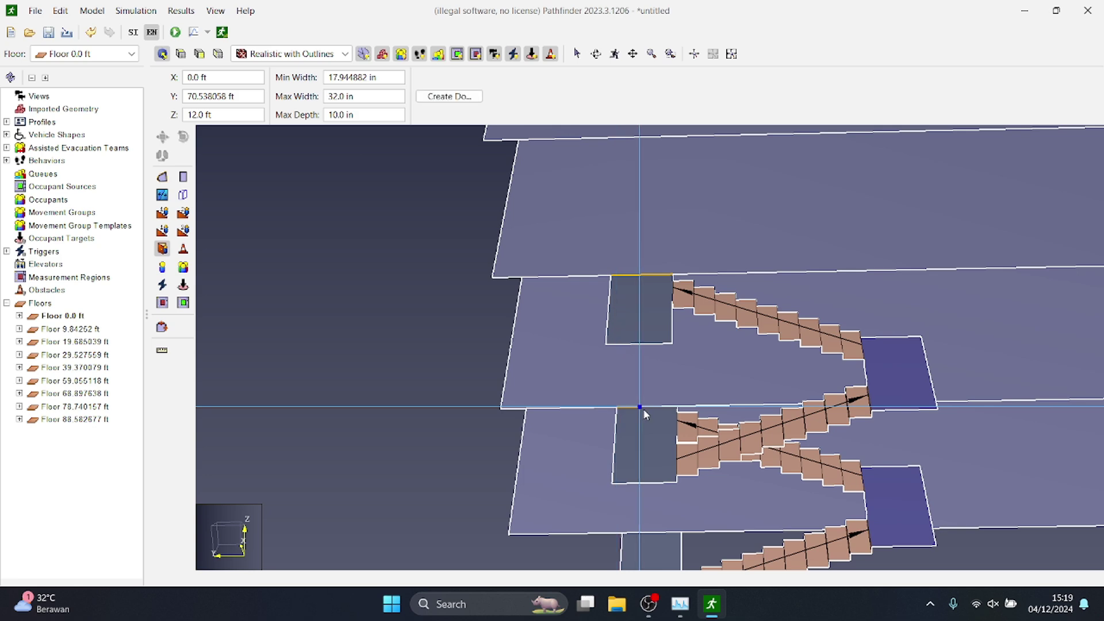
drag(678, 407, 677, 407)
scroll(591, 468, down, 2)
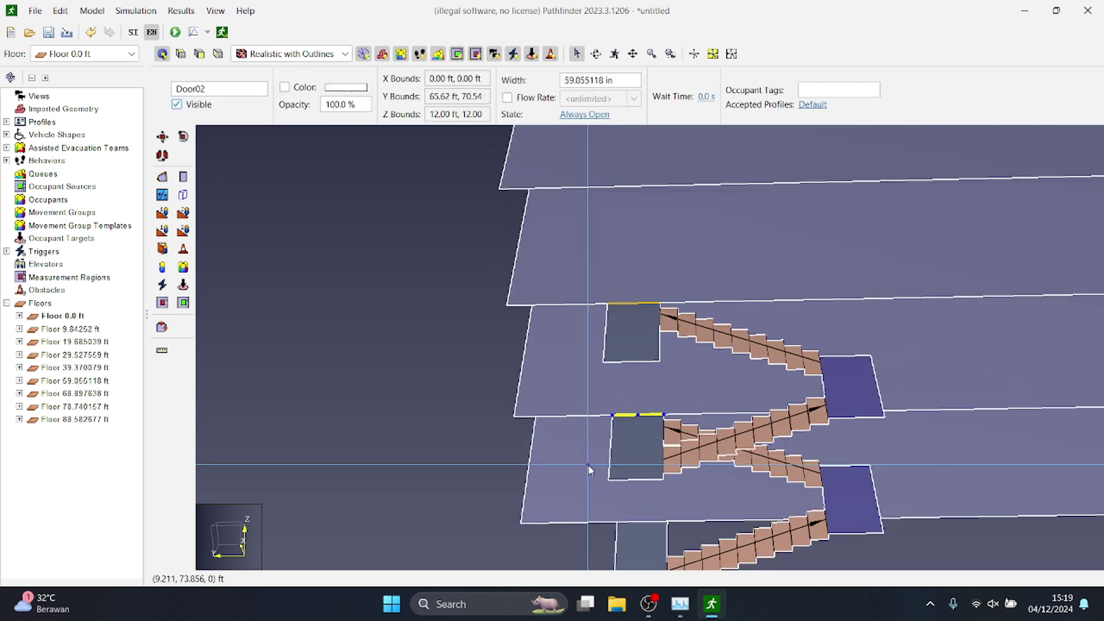
Add a door along the full shared edge between the ground-level landing and its floor room
scroll(604, 543, up, 3)
click(162, 249)
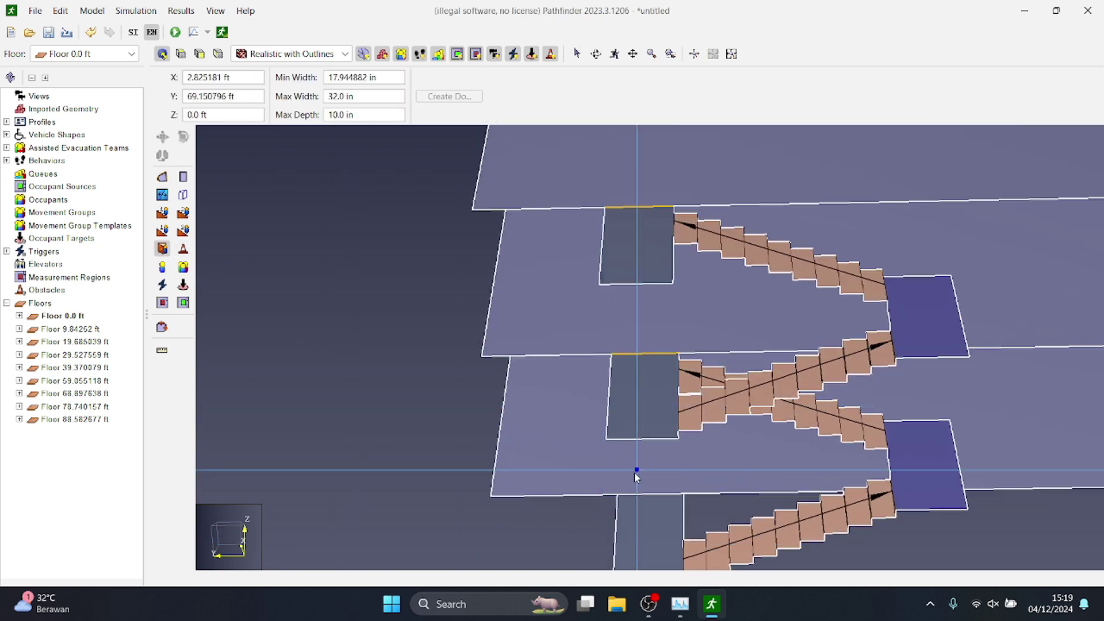
click(692, 492)
scroll(665, 463, down, 2)
key(Escape)
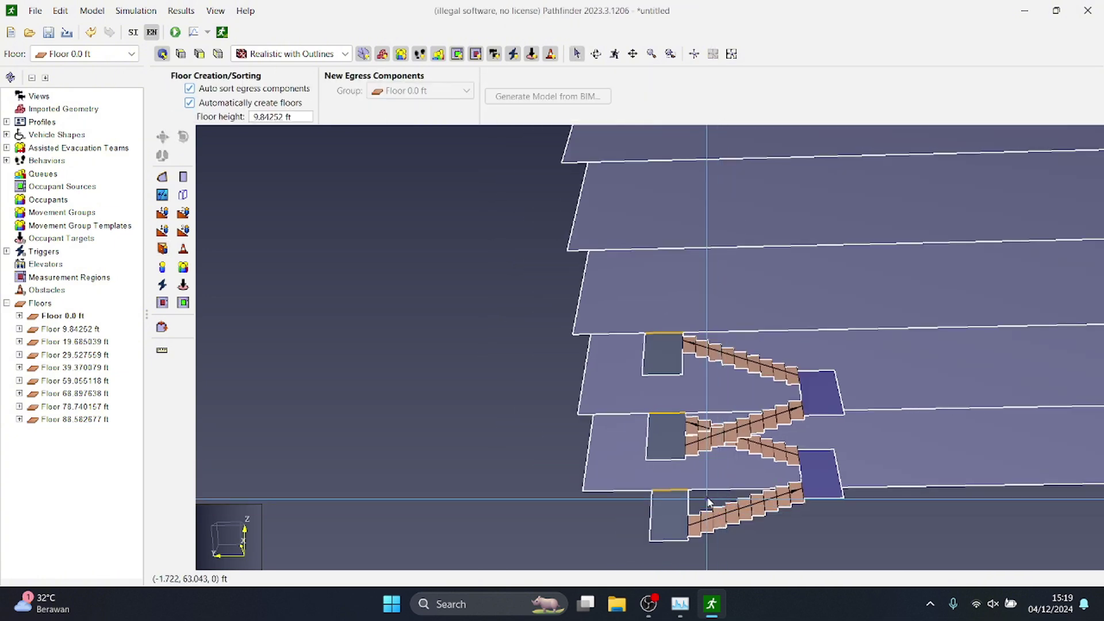
Add a door on the 80 ft stair-side edge of the 24 ft floor room, away from the landing
scroll(875, 528, down, 2)
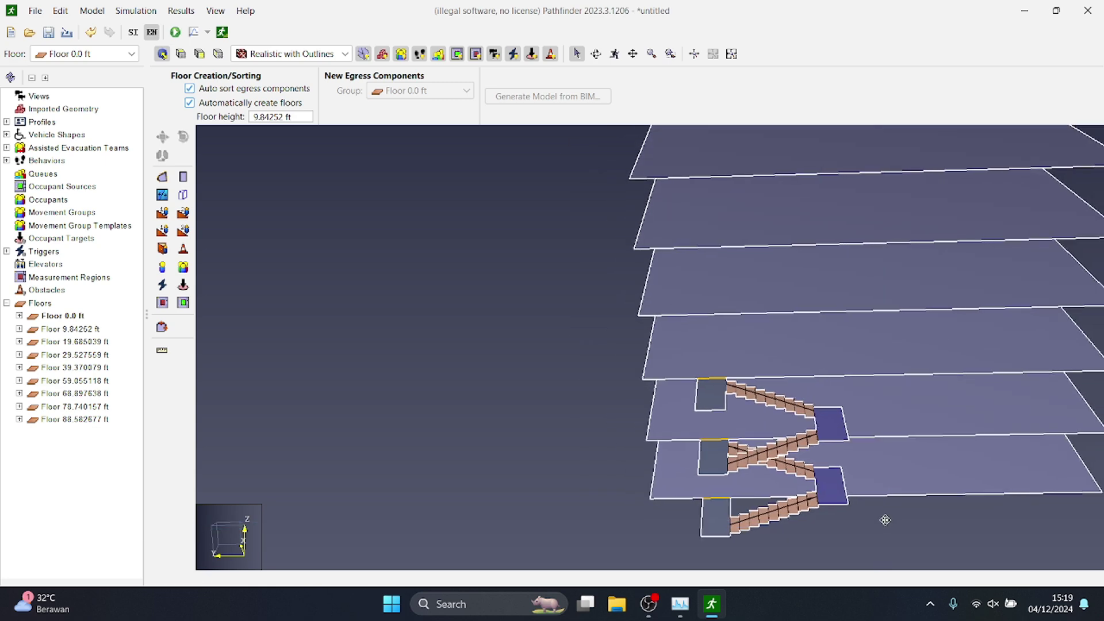
middle_drag(885, 520, 778, 504)
scroll(571, 446, up, 1)
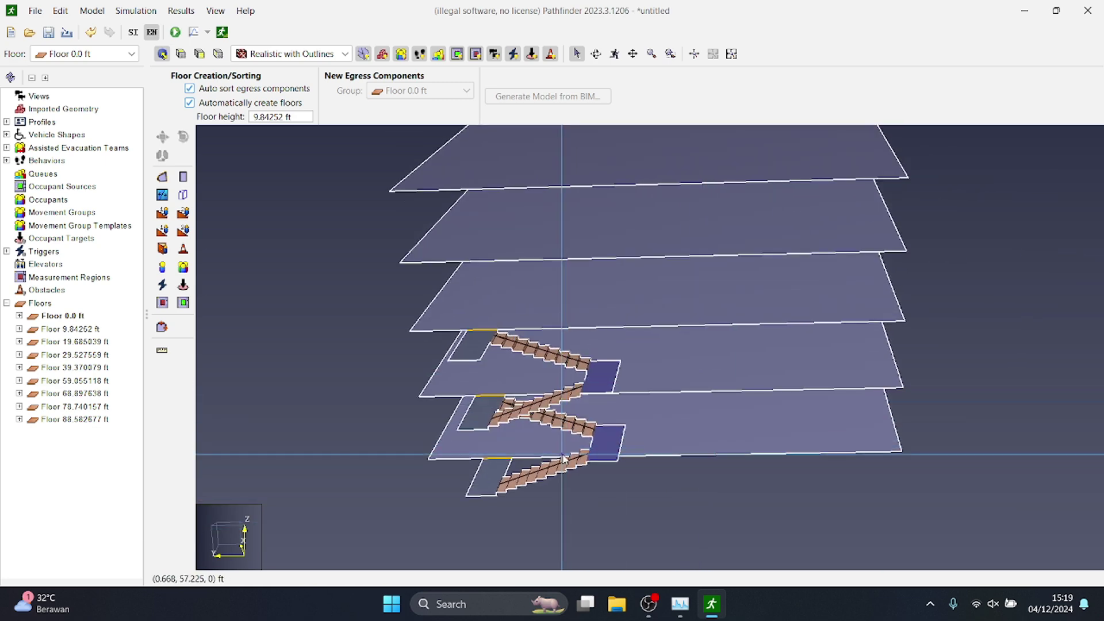
click(162, 248)
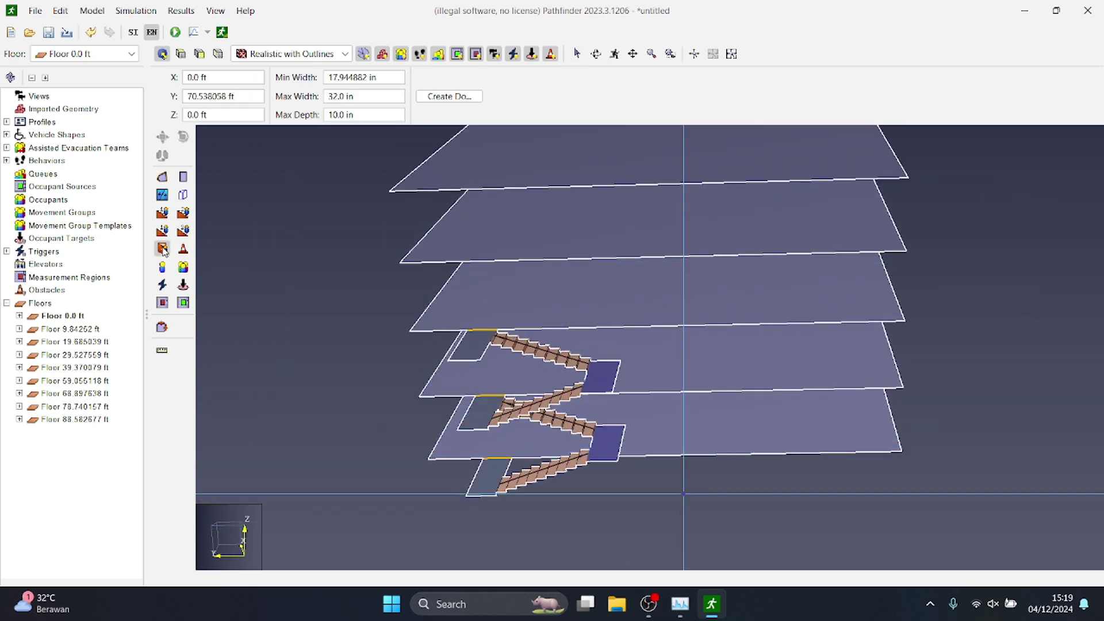
scroll(366, 338, up, 2)
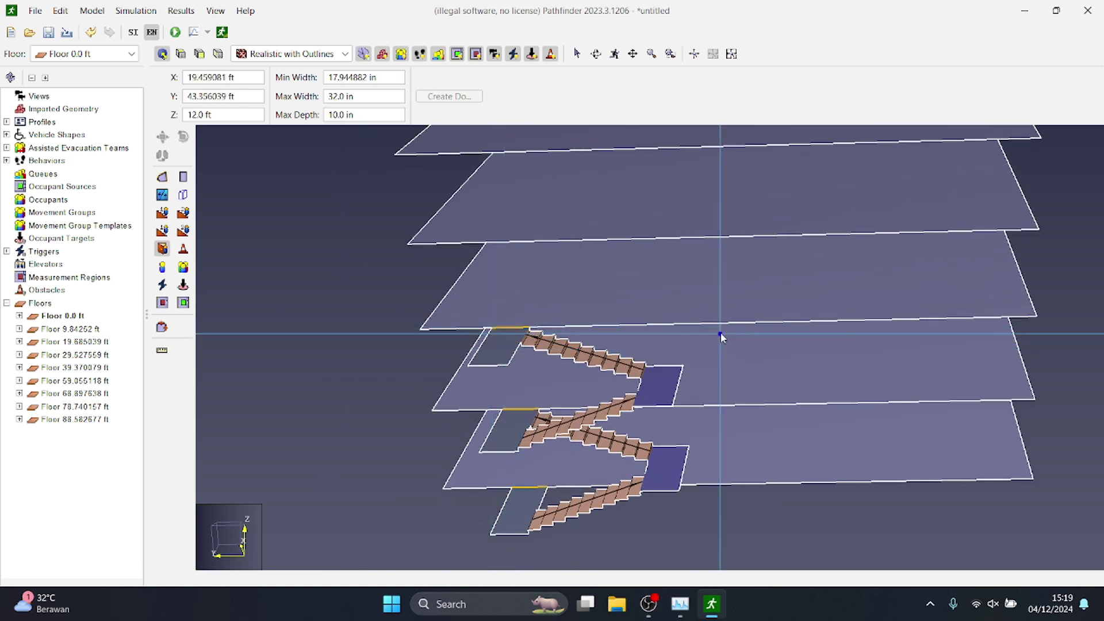
click(777, 328)
key(Escape)
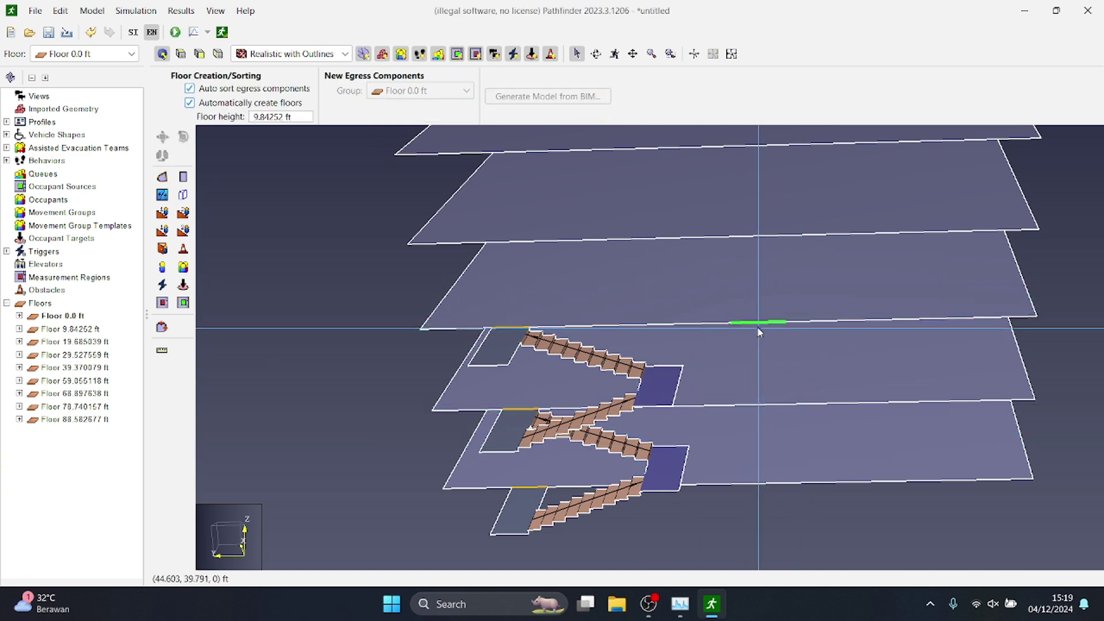
Delete the stray door on the stair-side edge of the 24 ft floor room
click(737, 298)
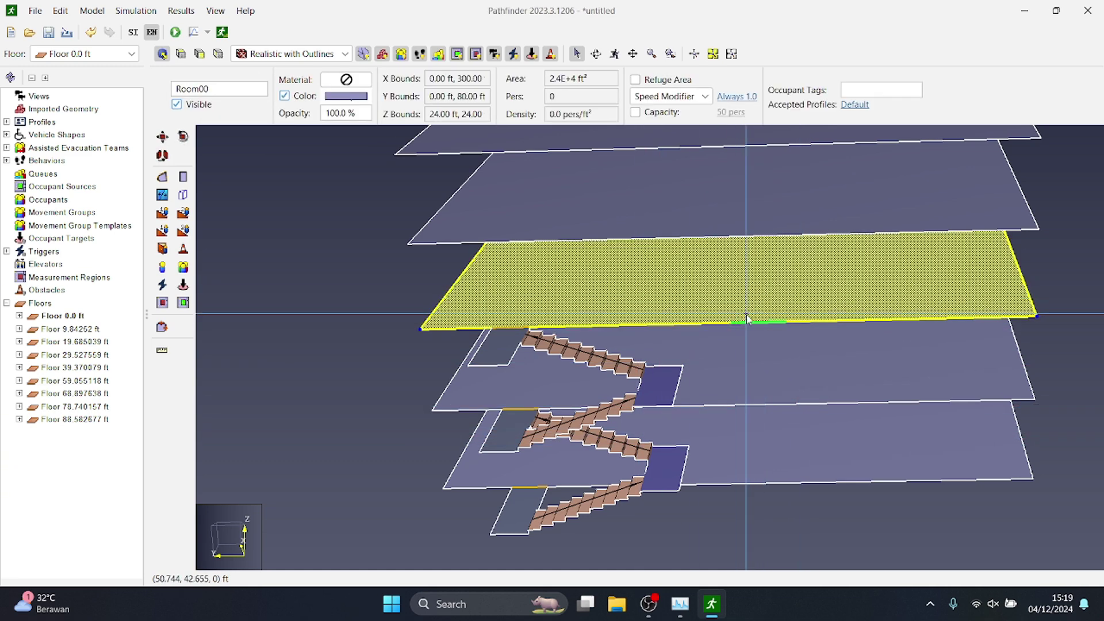
click(746, 323)
click(745, 321)
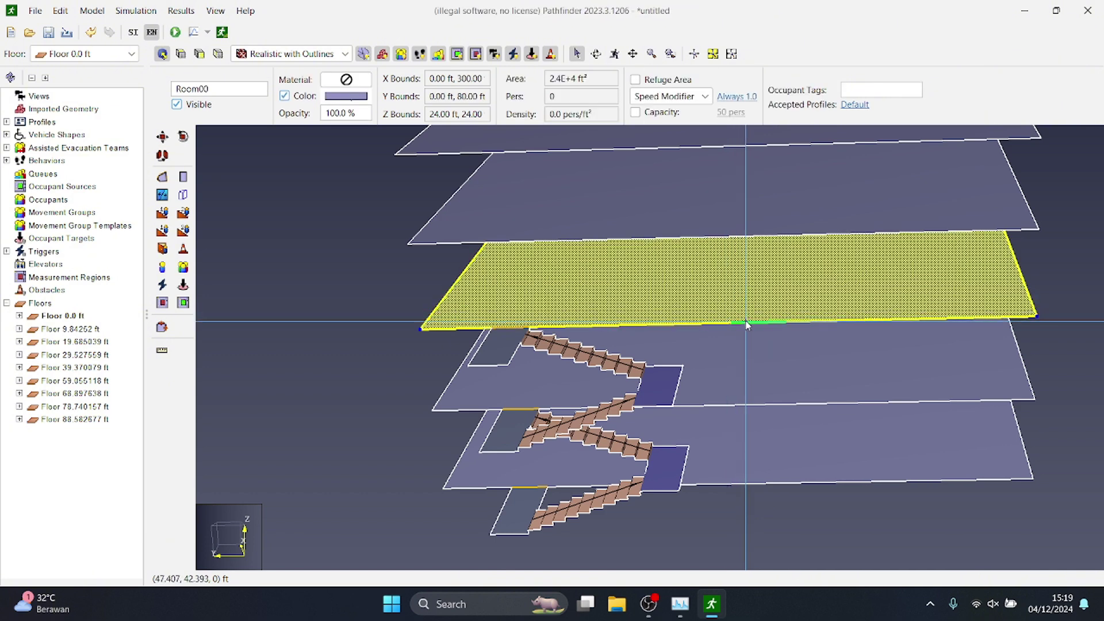
click(742, 316)
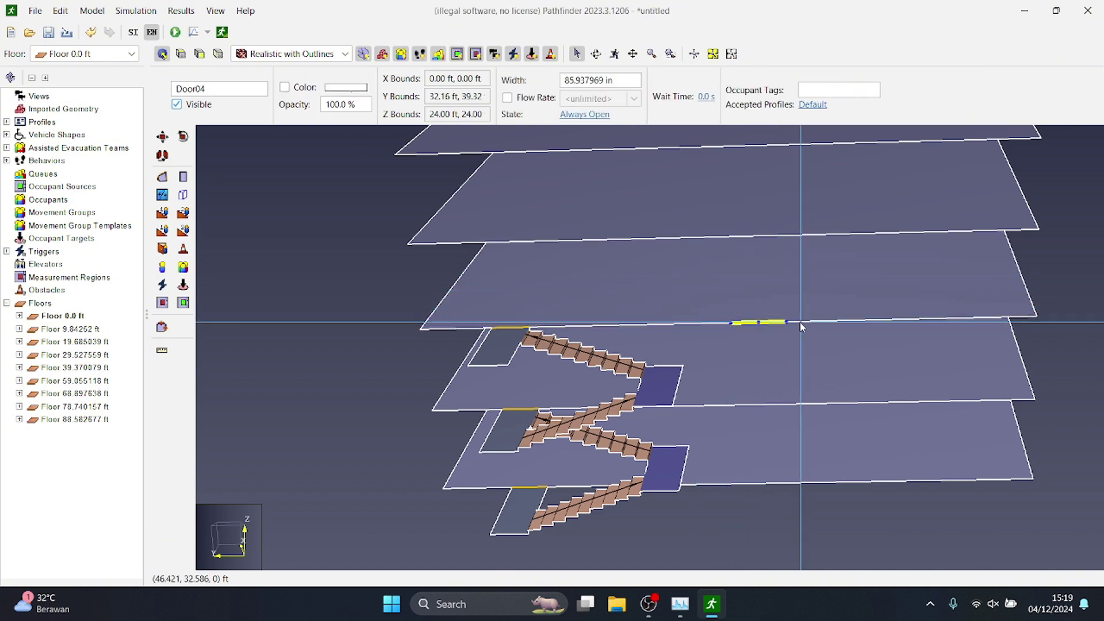
key(Delete)
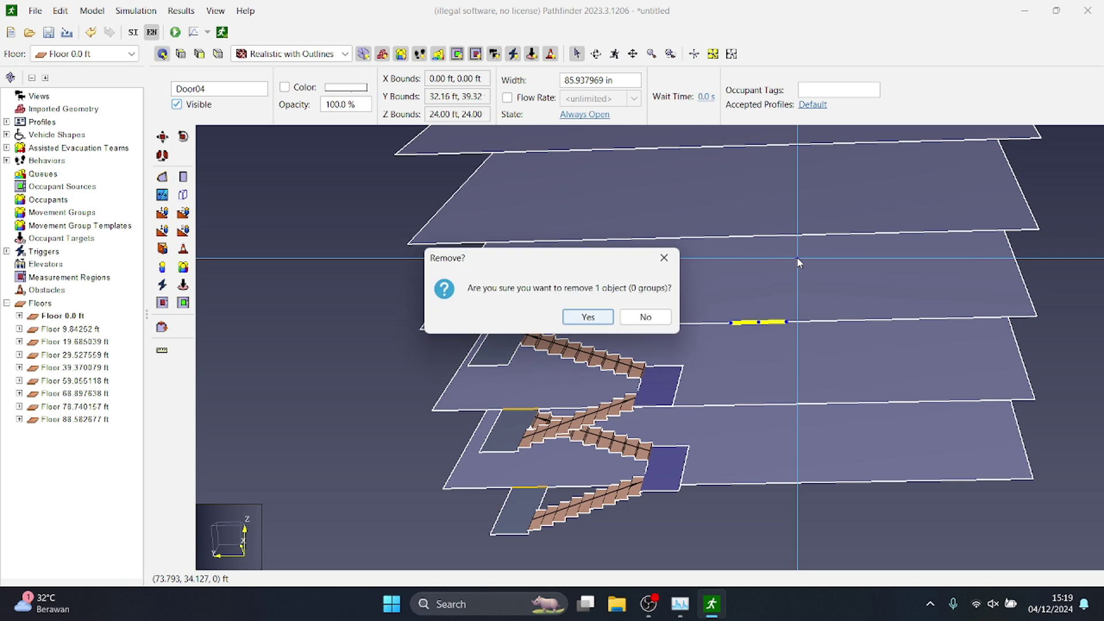
click(584, 325)
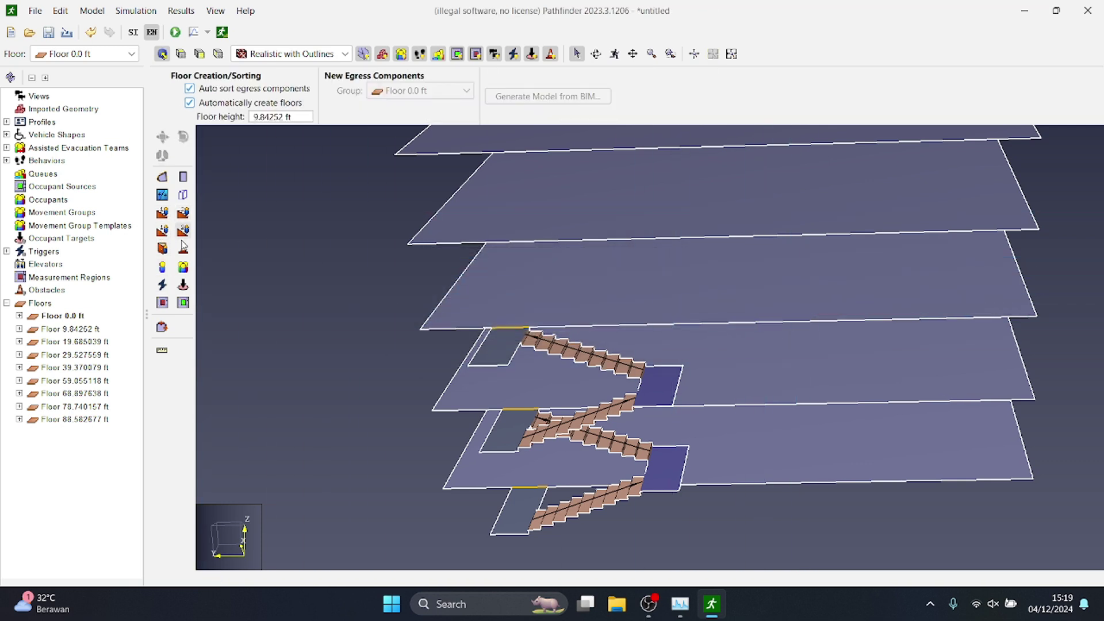
Add an exit door on the 300 ft outer edge of the ground-level floor room, near the corner by the landing
click(163, 249)
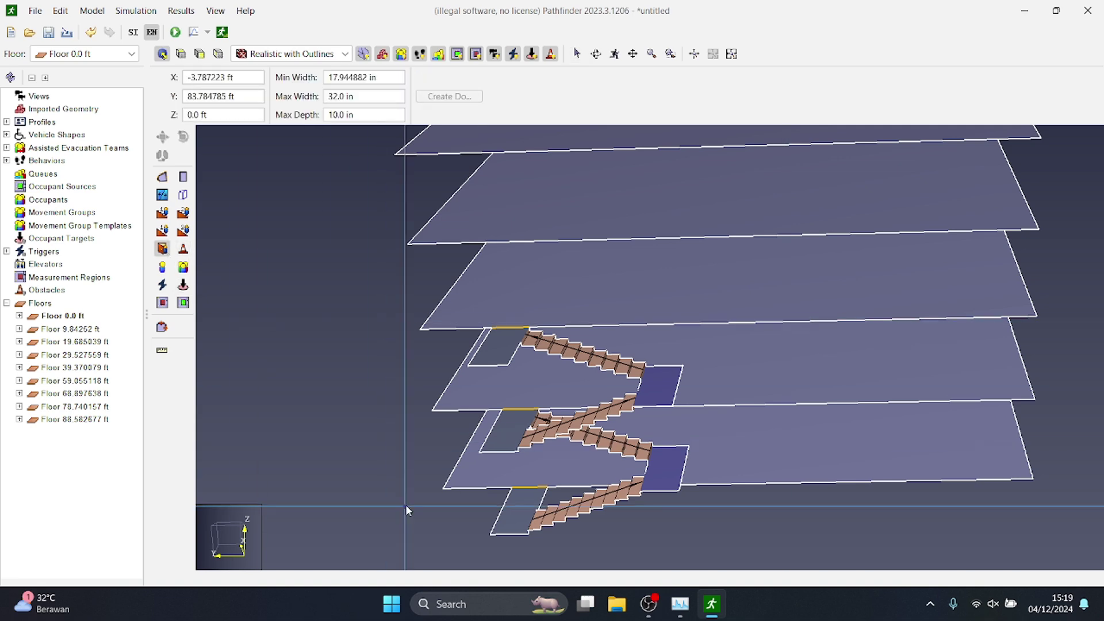
scroll(405, 518, up, 2)
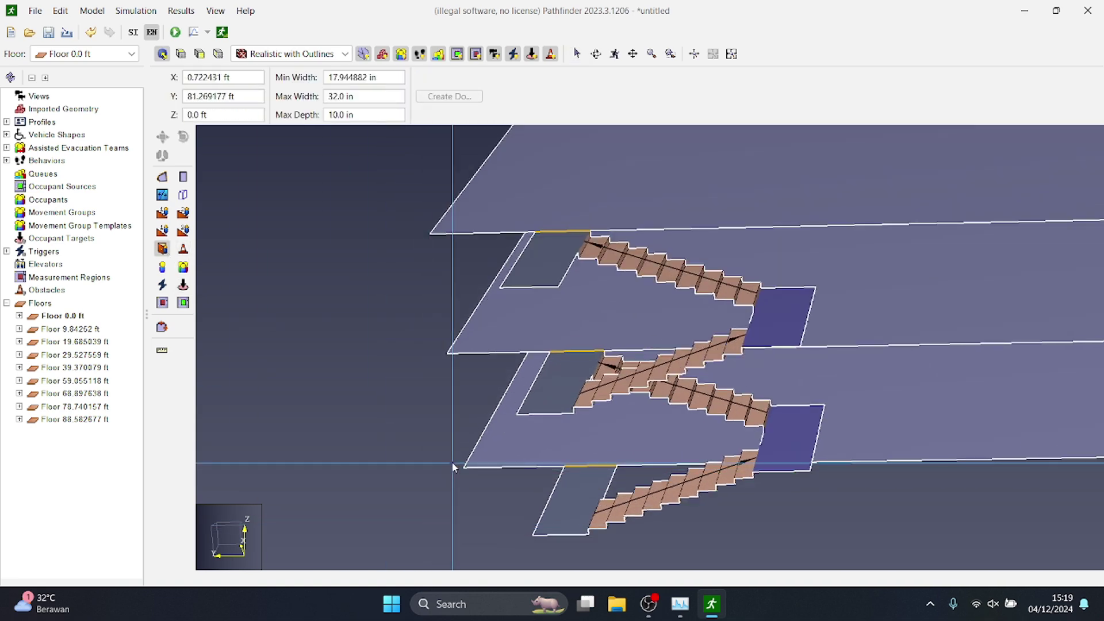
key(Escape)
click(163, 247)
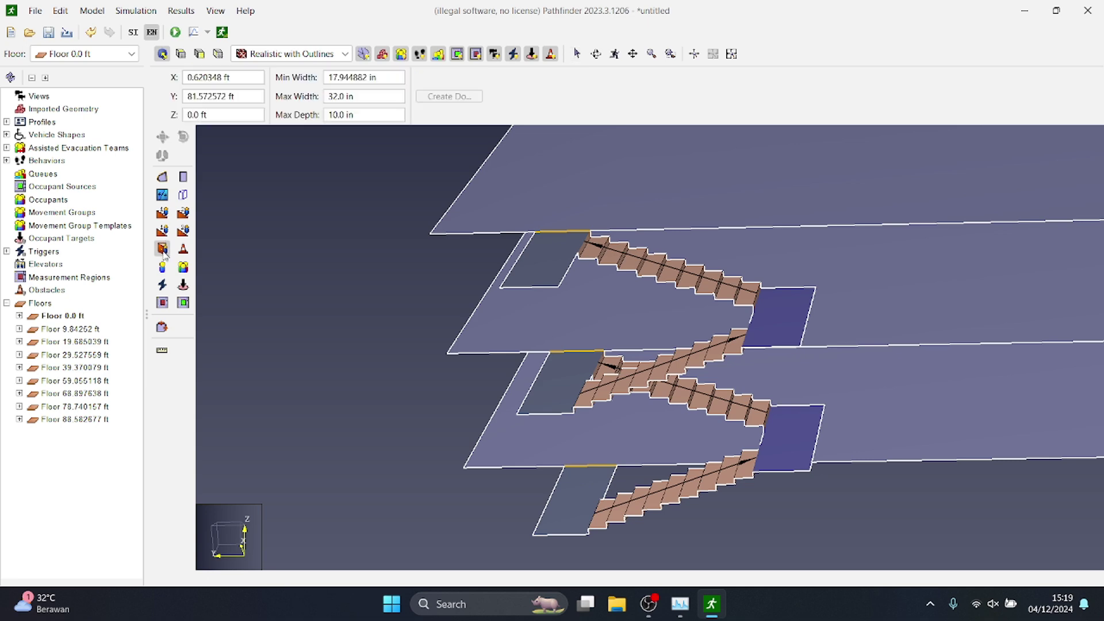
drag(509, 386, 486, 428)
click(447, 361)
scroll(461, 357, down, 6)
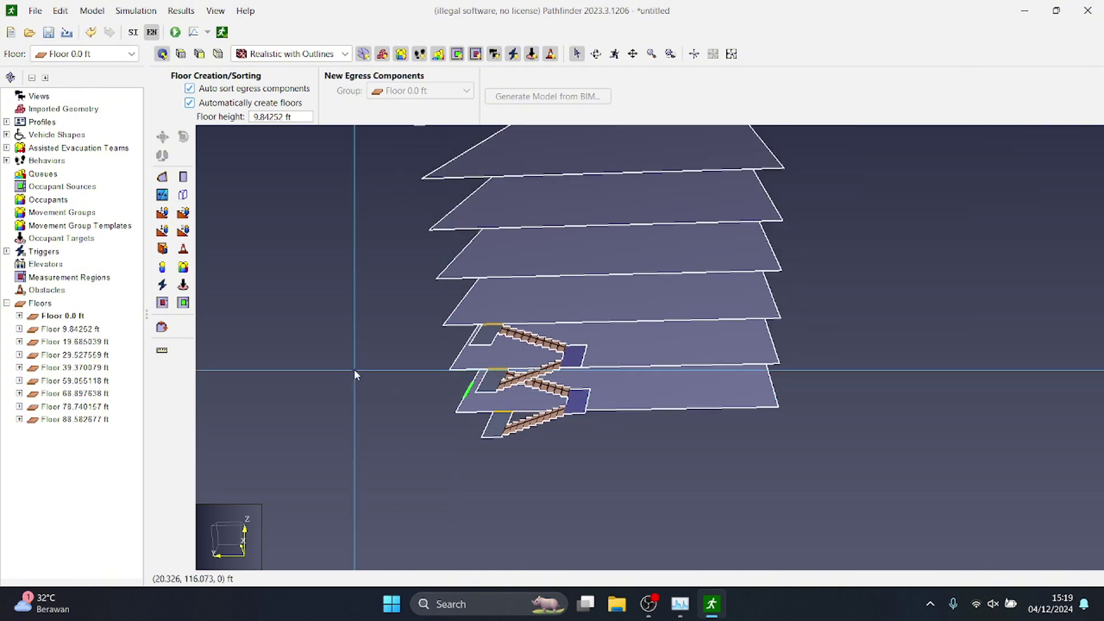
Add 100 randomly placed occupants with the default profile to the ground-level floor room
middle_drag(326, 368, 727, 358)
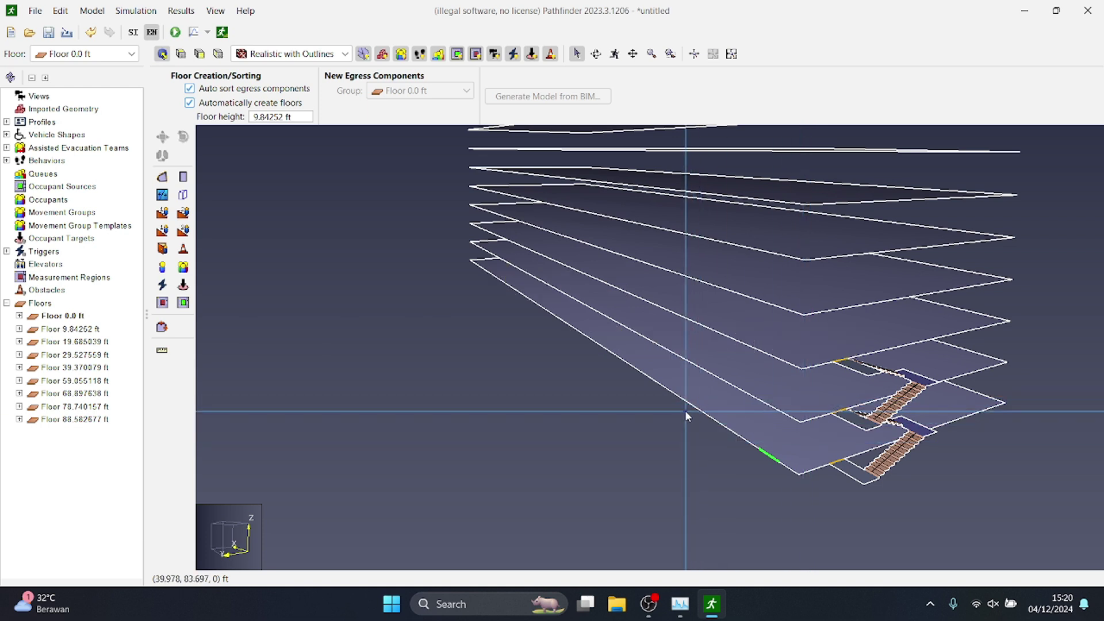
click(690, 387)
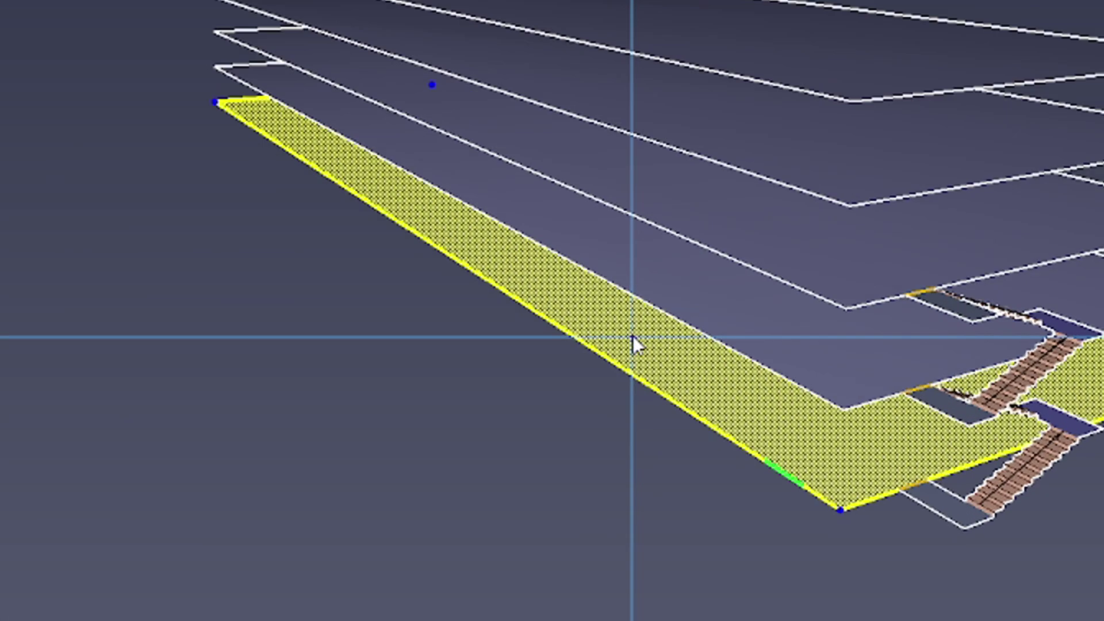
right_click(690, 386)
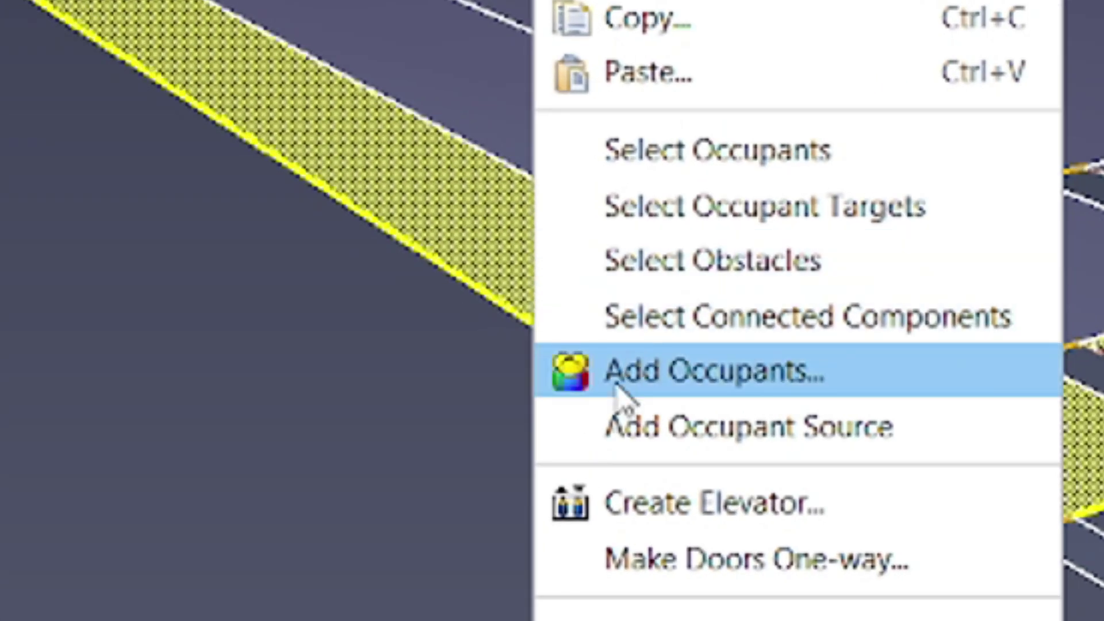
click(787, 396)
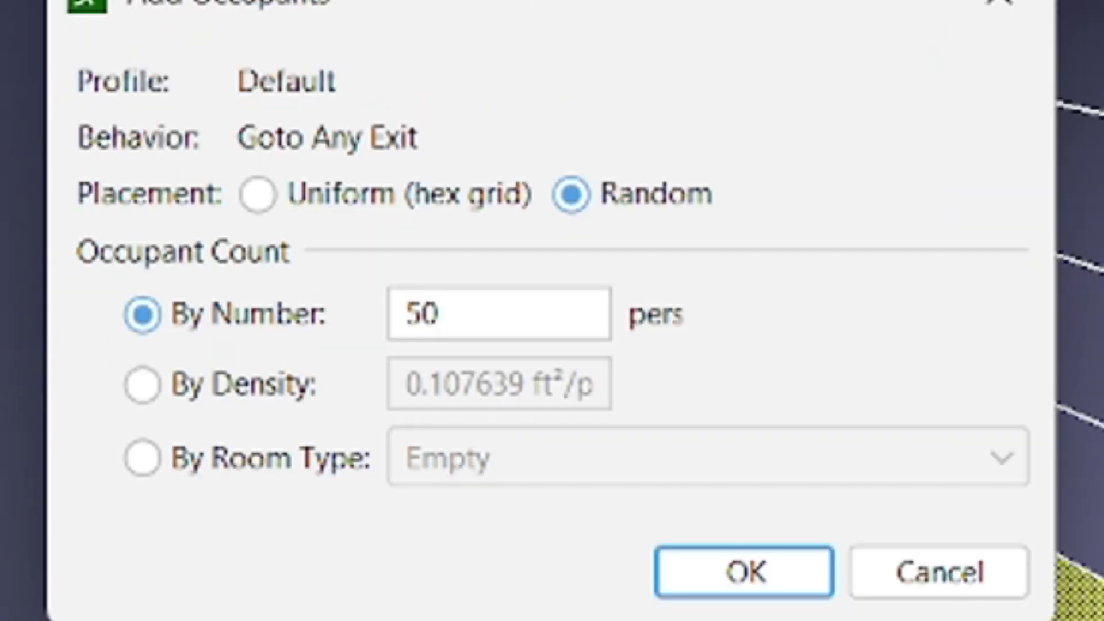
click(577, 315)
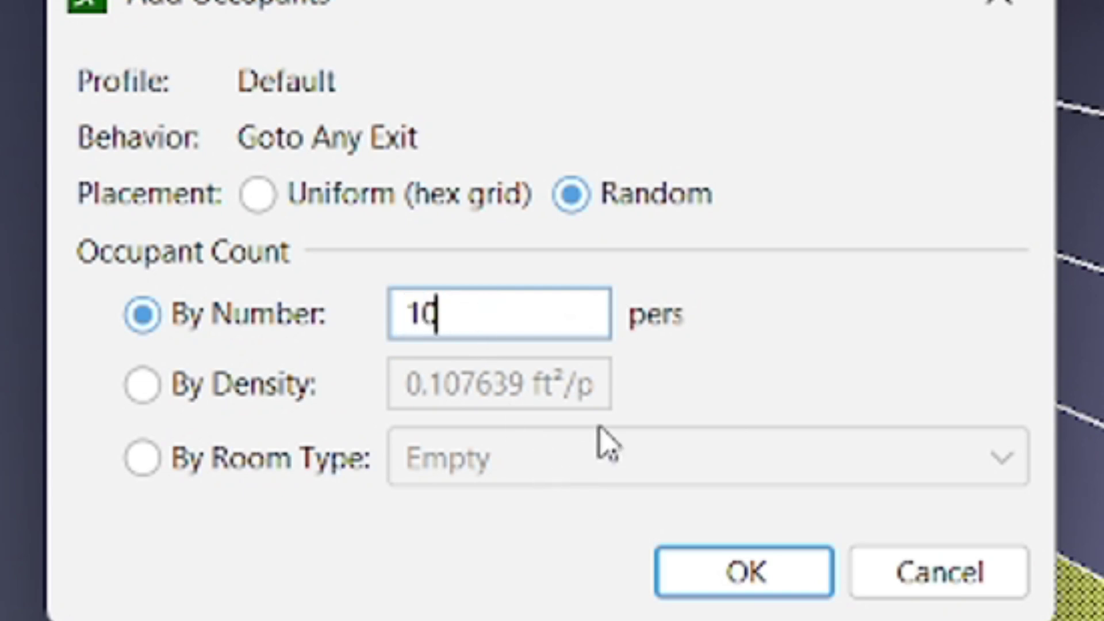
text(300)
key(BackSpace)
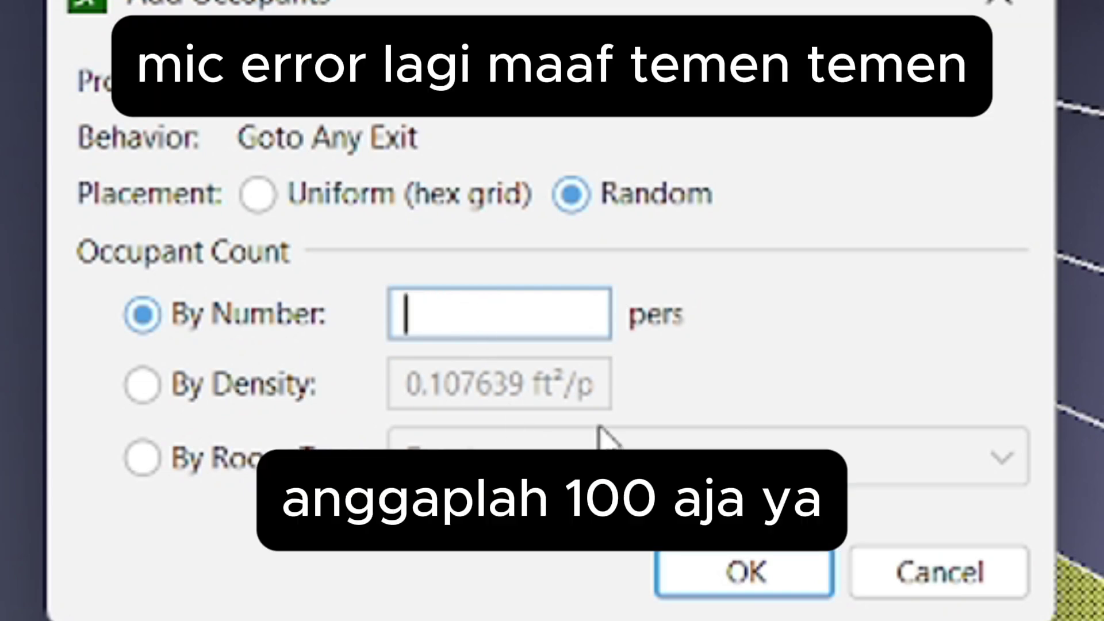
click(736, 569)
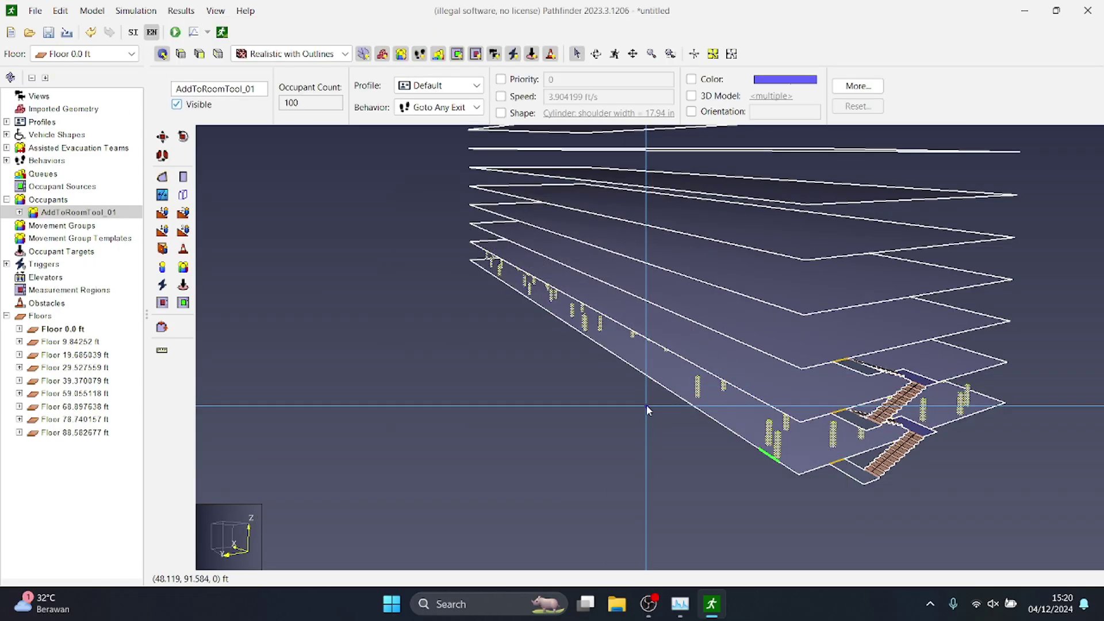
click(646, 404)
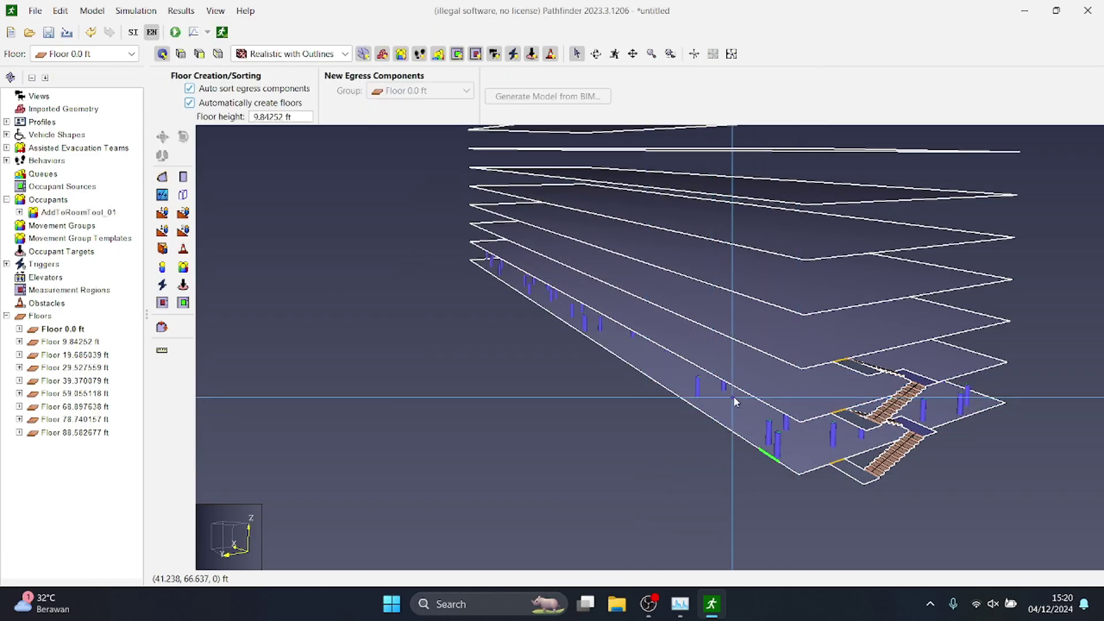
Add 100 randomly placed occupants to the 12 ft floor room
right_click(729, 354)
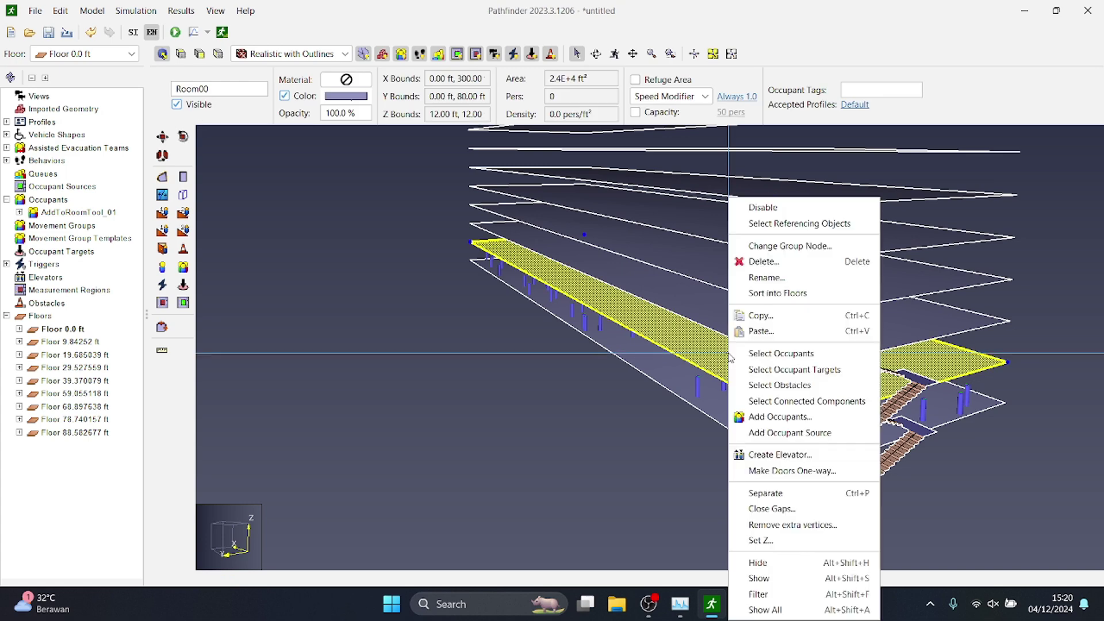
click(771, 416)
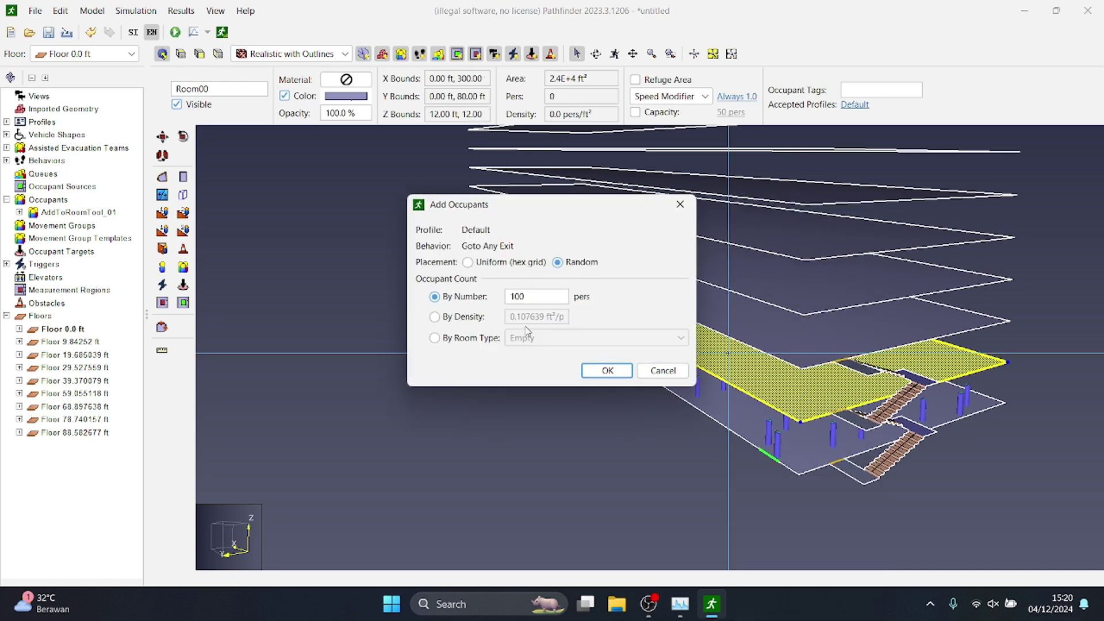
click(626, 372)
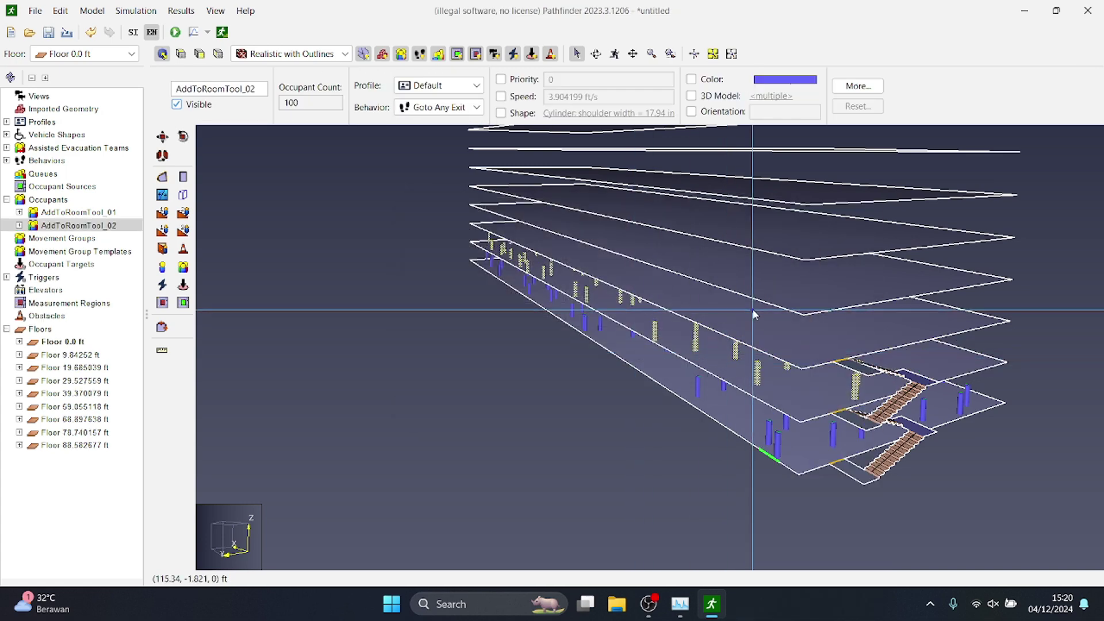
Add 100 randomly placed occupants to the 24 ft floor room and clear the selection
click(749, 338)
right_click(753, 339)
click(773, 416)
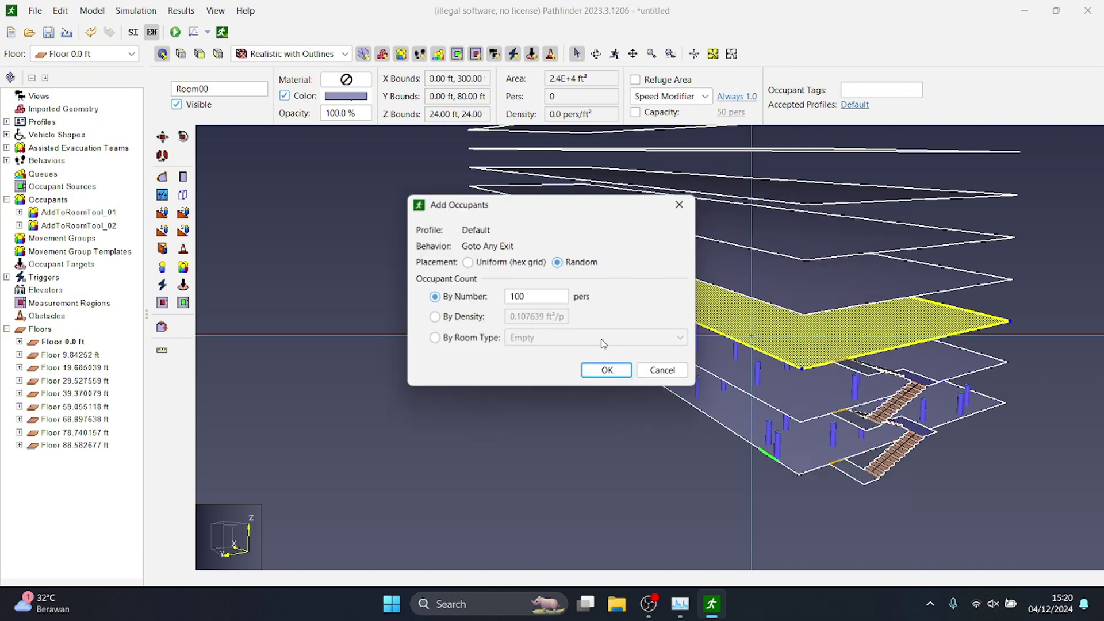
click(615, 370)
click(588, 445)
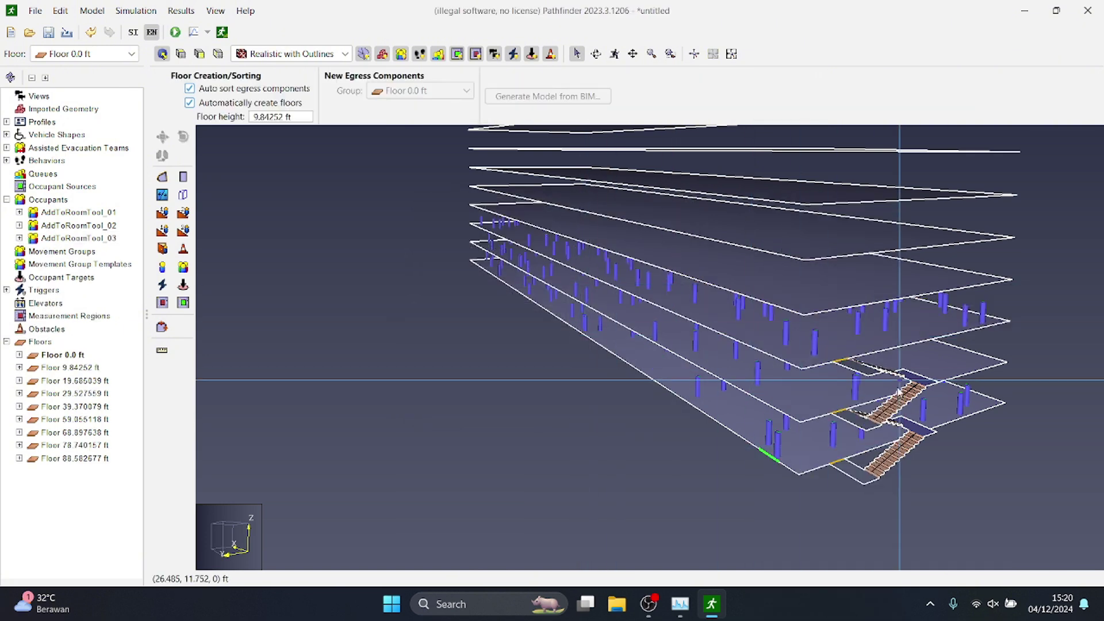
Run the evacuation simulation, saving the model in Downloads as "percobaan evakuasi simulasi 3"
middle_drag(930, 322, 966, 262)
scroll(742, 409, up, 1)
scroll(827, 275, down, 1)
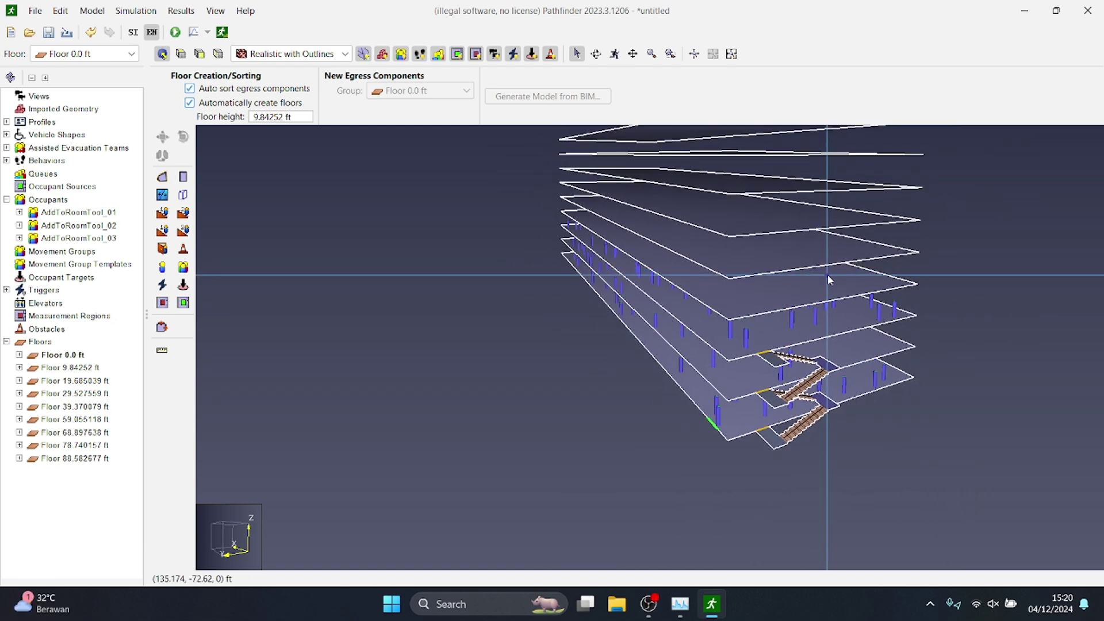
middle_drag(1010, 278, 793, 259)
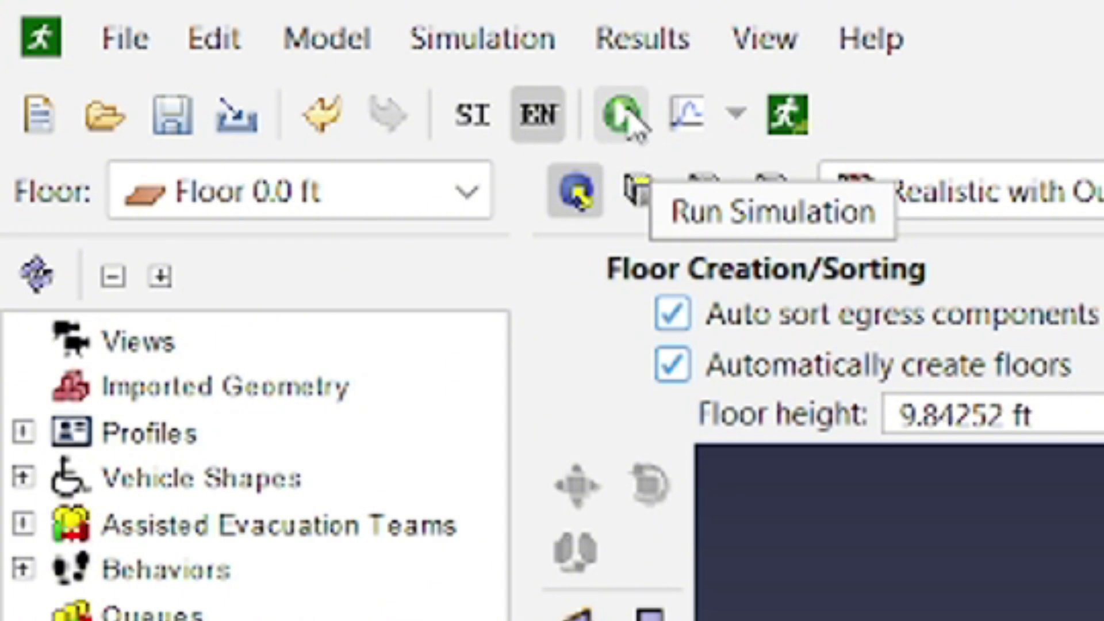
click(516, 55)
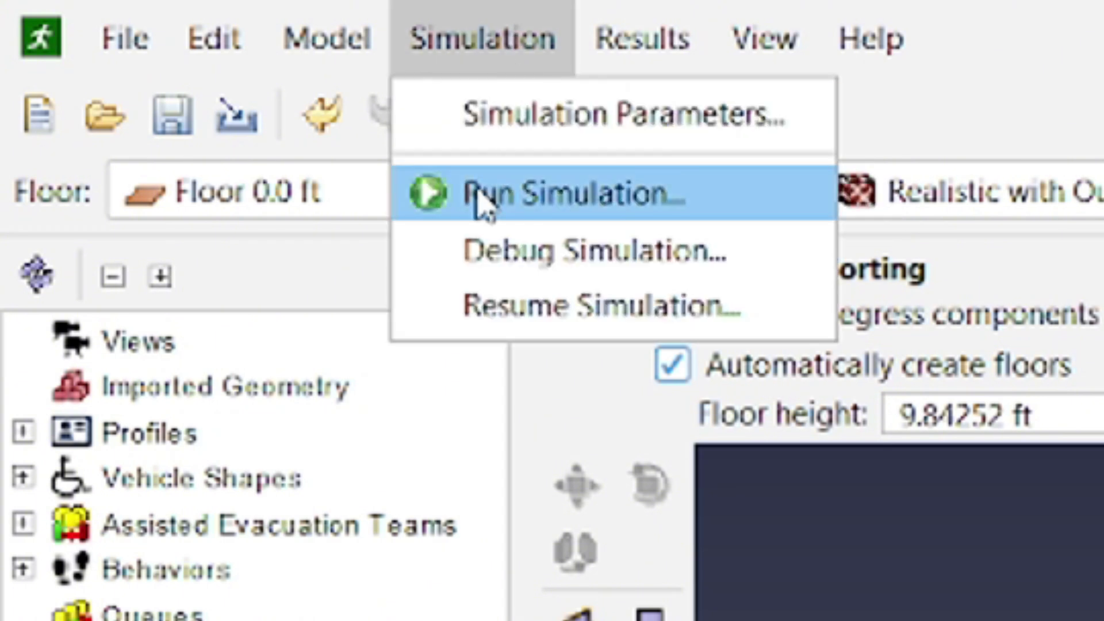
click(931, 126)
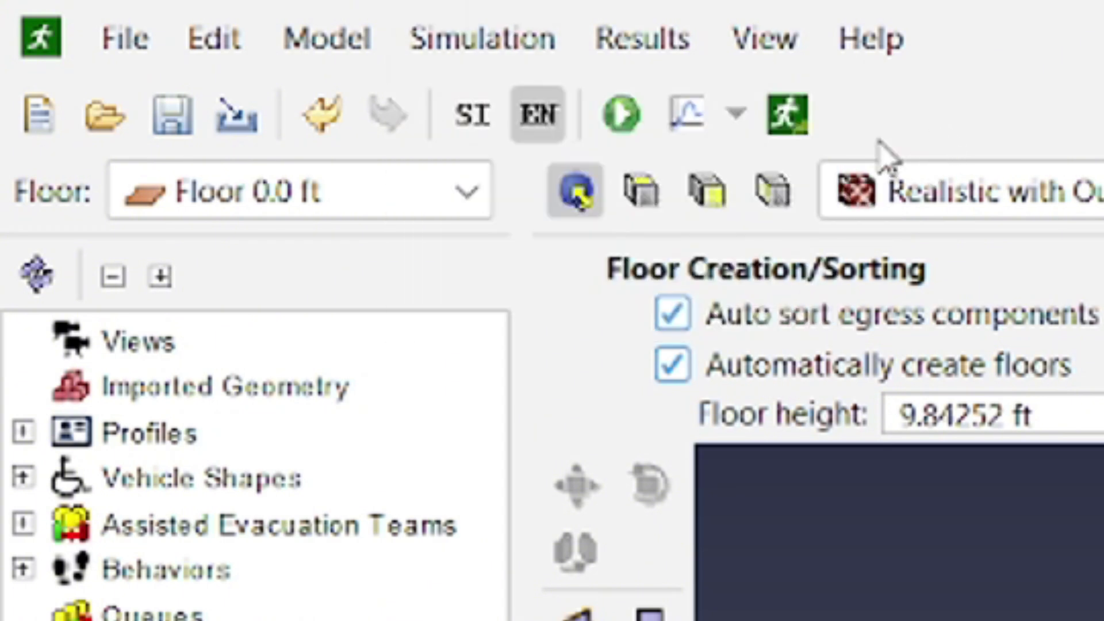
click(618, 118)
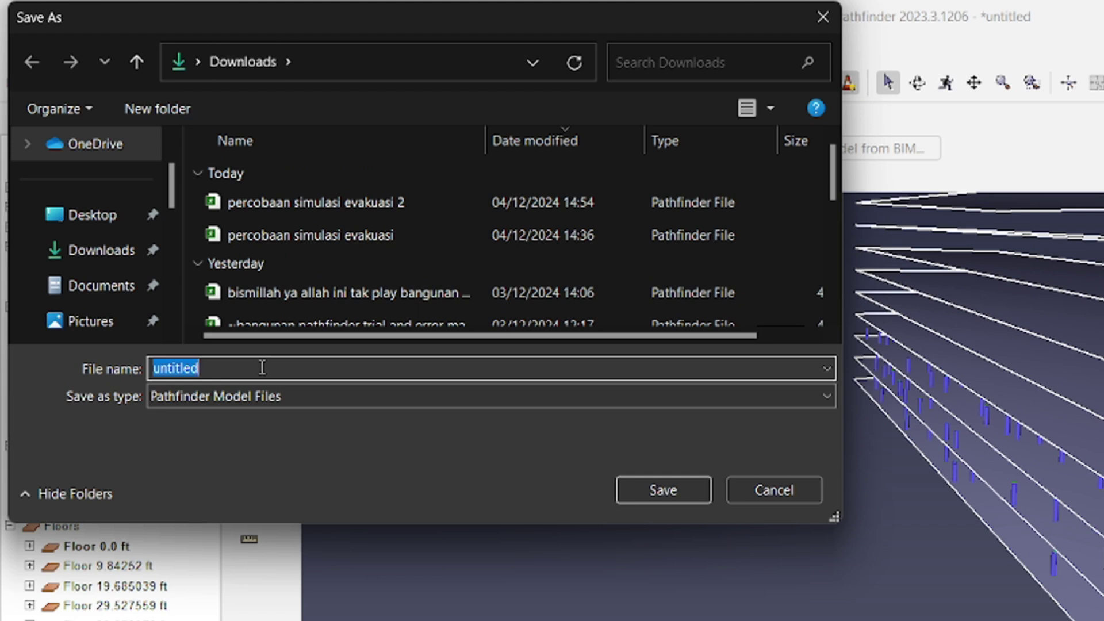
text(perc)
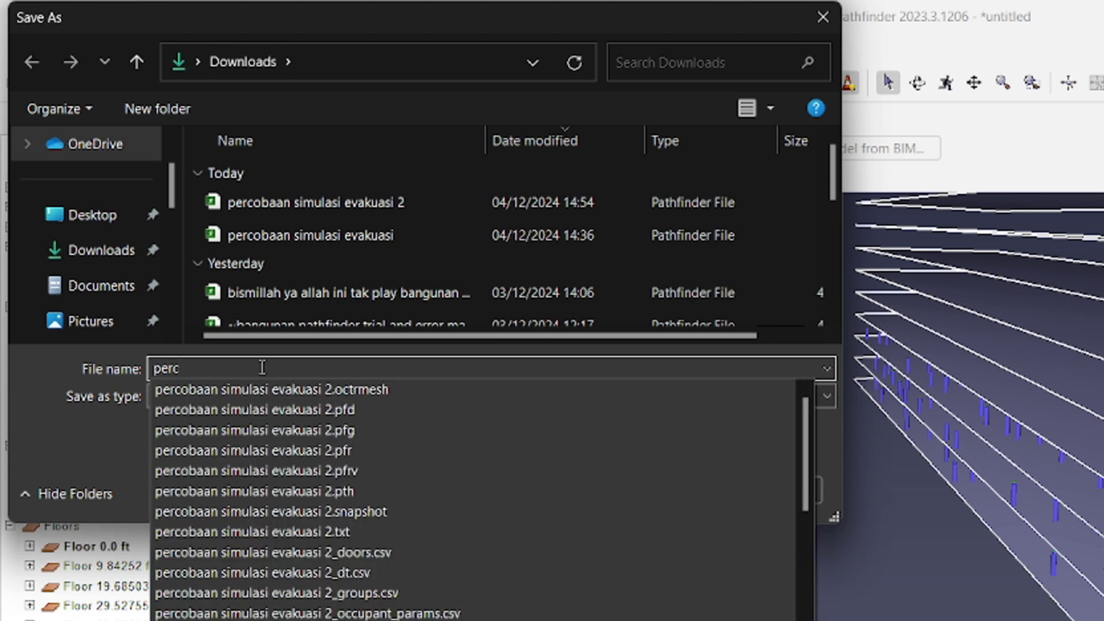
text(obaan evakuasi simulasi 3)
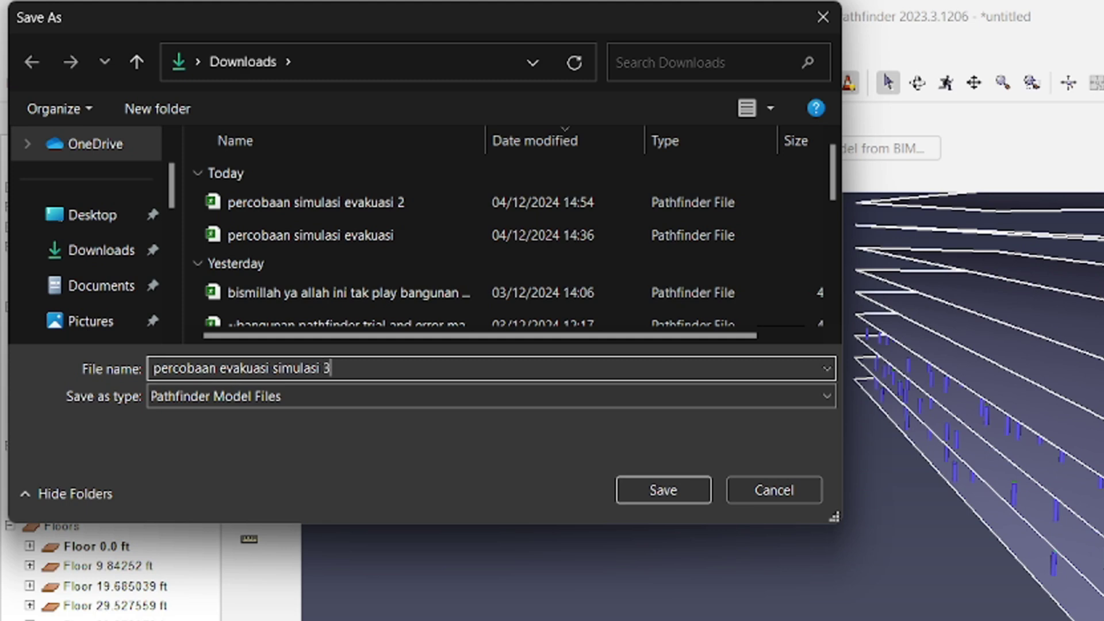
click(658, 490)
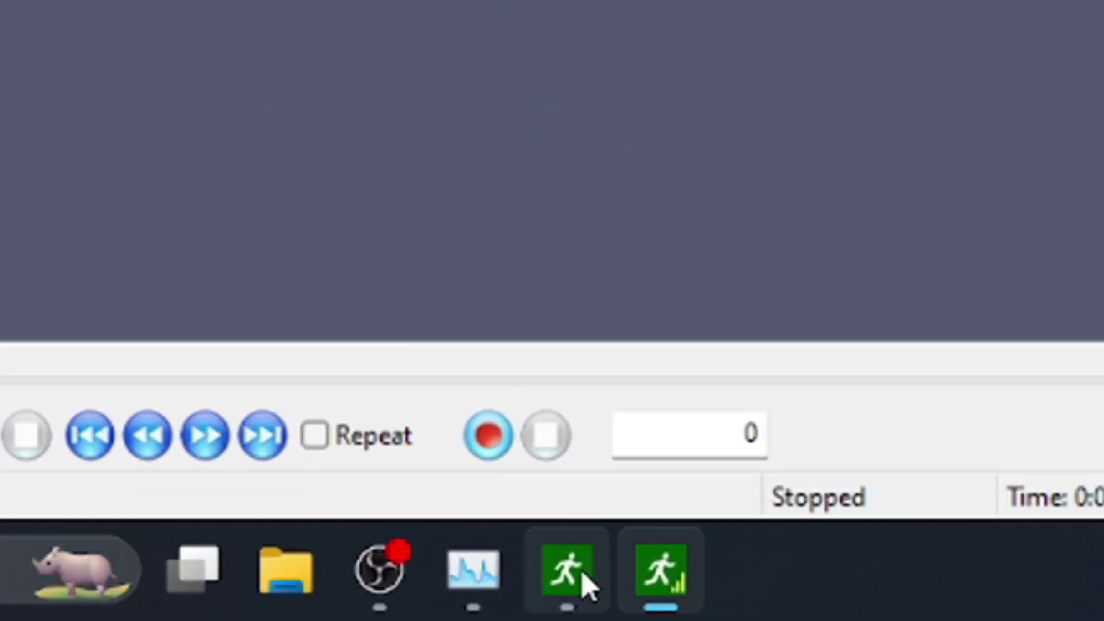
Examine the stacked floors and their occupants in the results model from the side, closing in on the lower floors
mouse_move(630, 572)
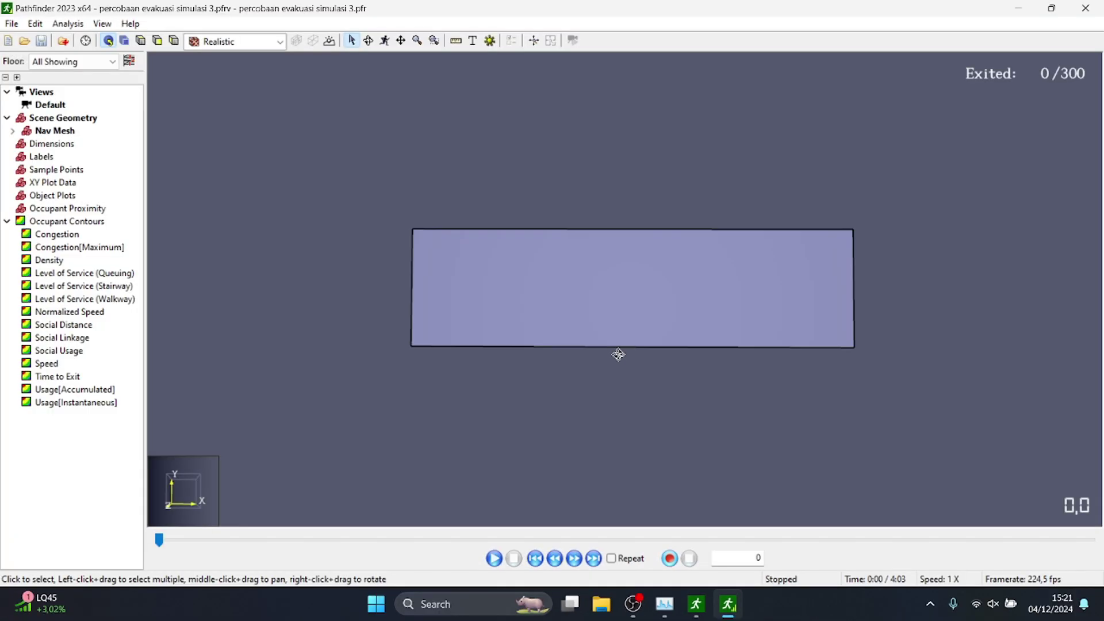
right_drag(618, 354, 620, 123)
right_drag(621, 339, 963, 307)
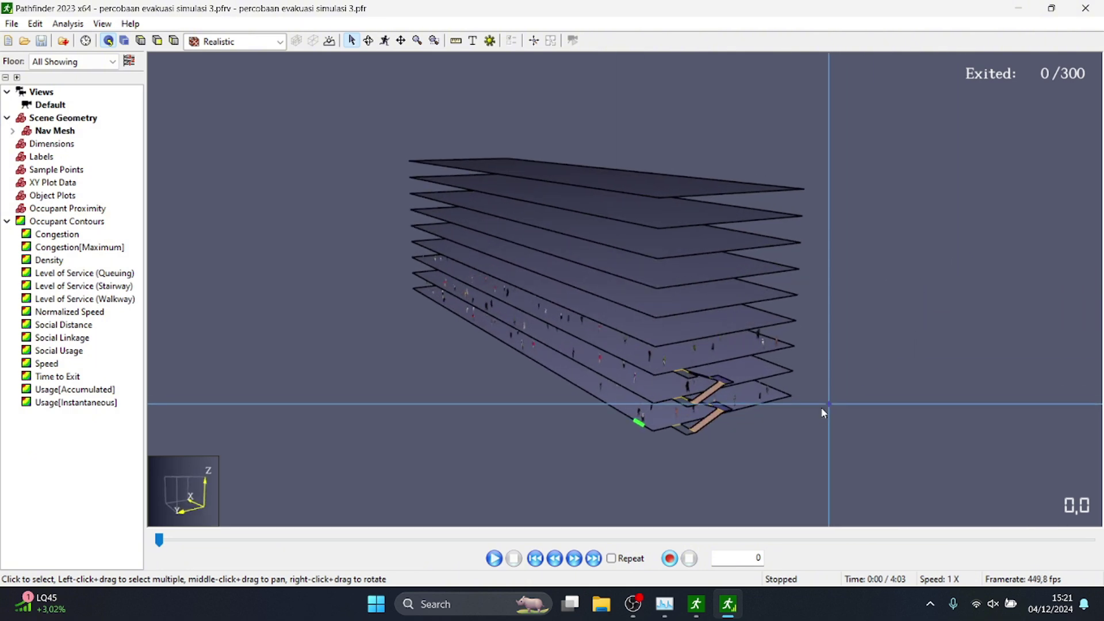
scroll(821, 407, up, 5)
scroll(502, 320, up, 2)
right_drag(281, 283, 280, 288)
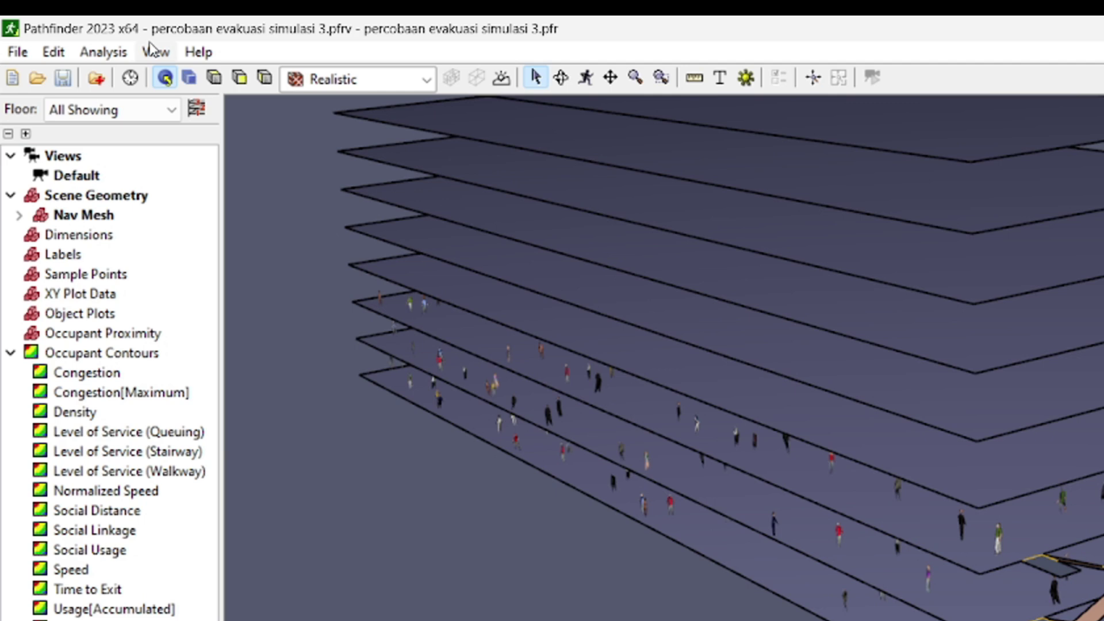
Try the cylinder display for the occupants and return to showing them as people
click(102, 24)
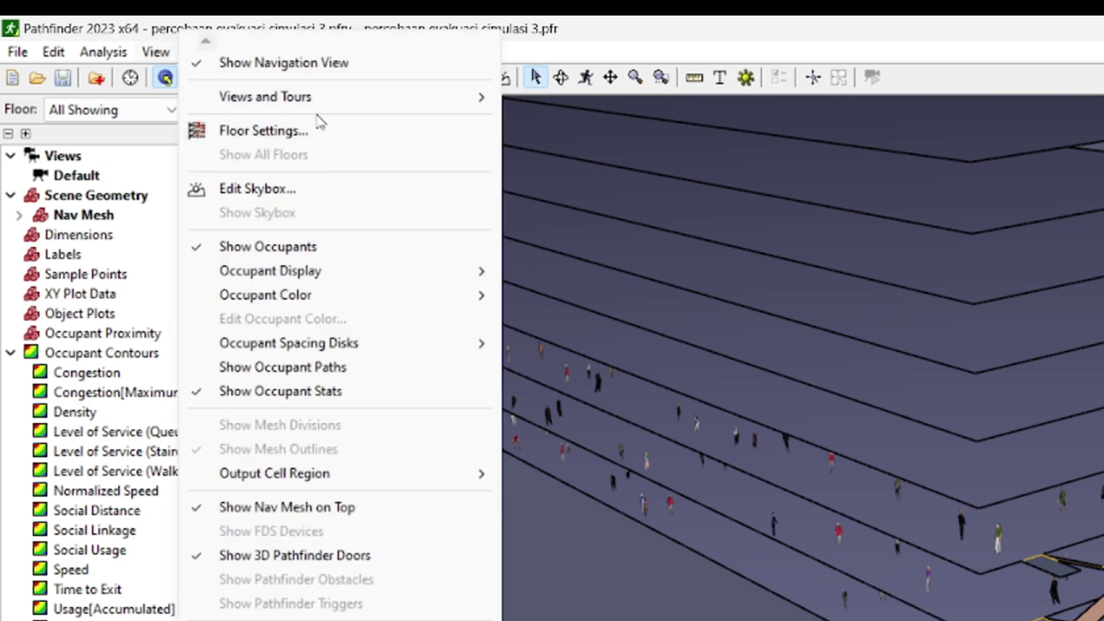
mouse_move(322, 272)
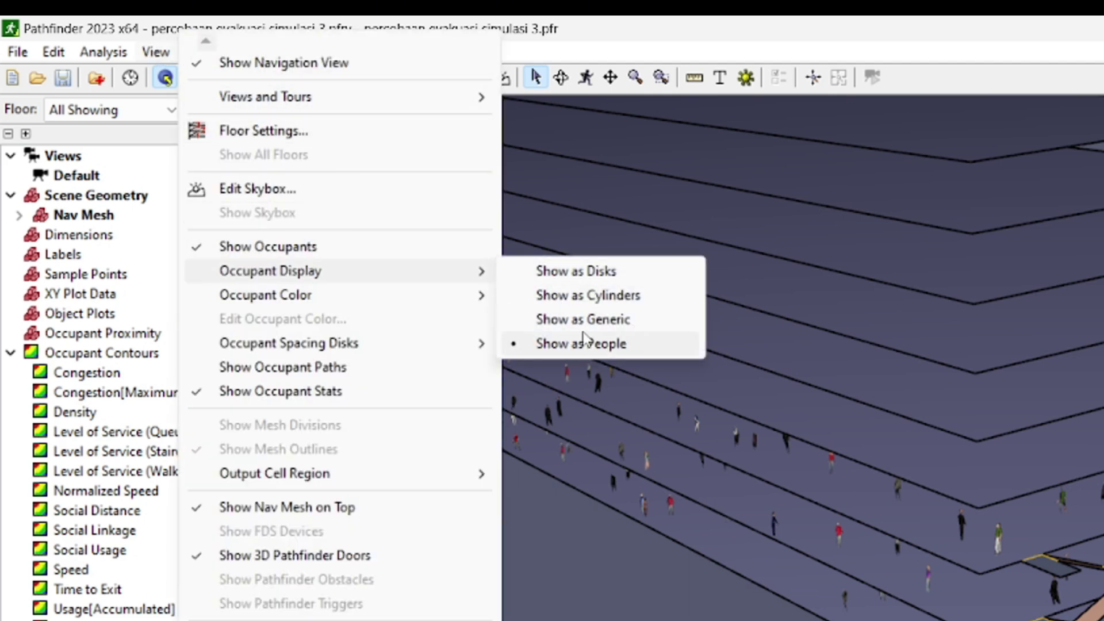
click(583, 305)
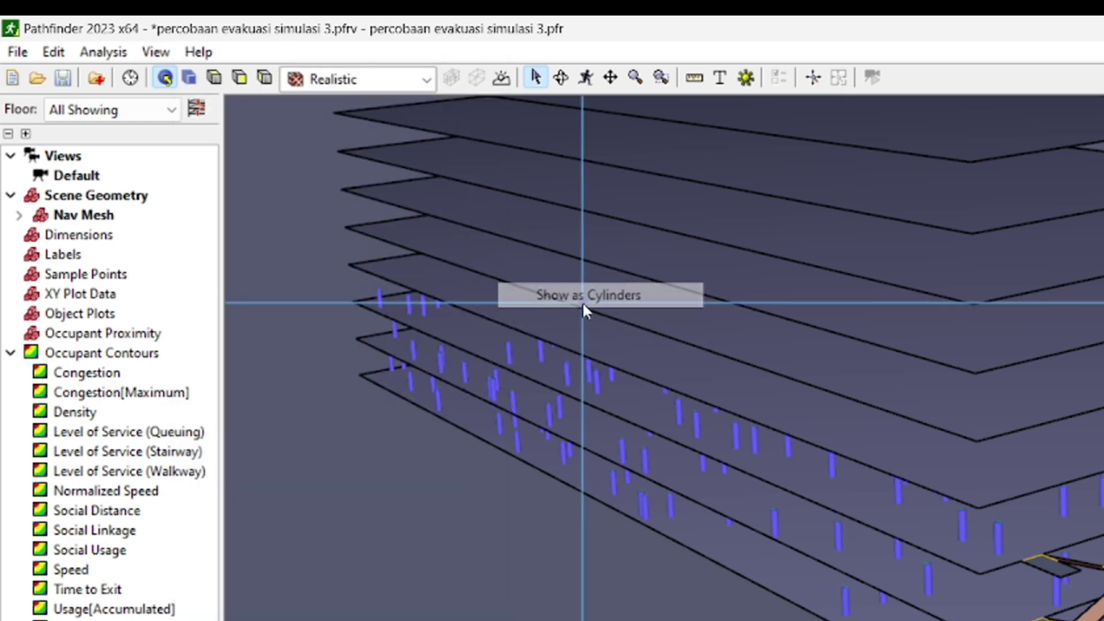
click(103, 52)
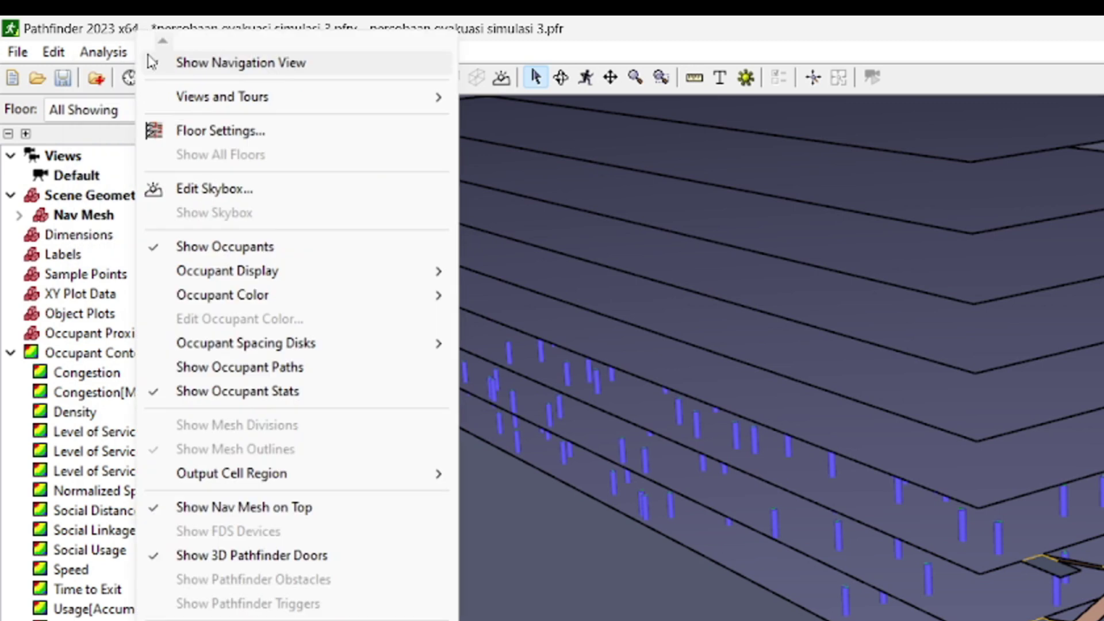
click(112, 55)
click(154, 53)
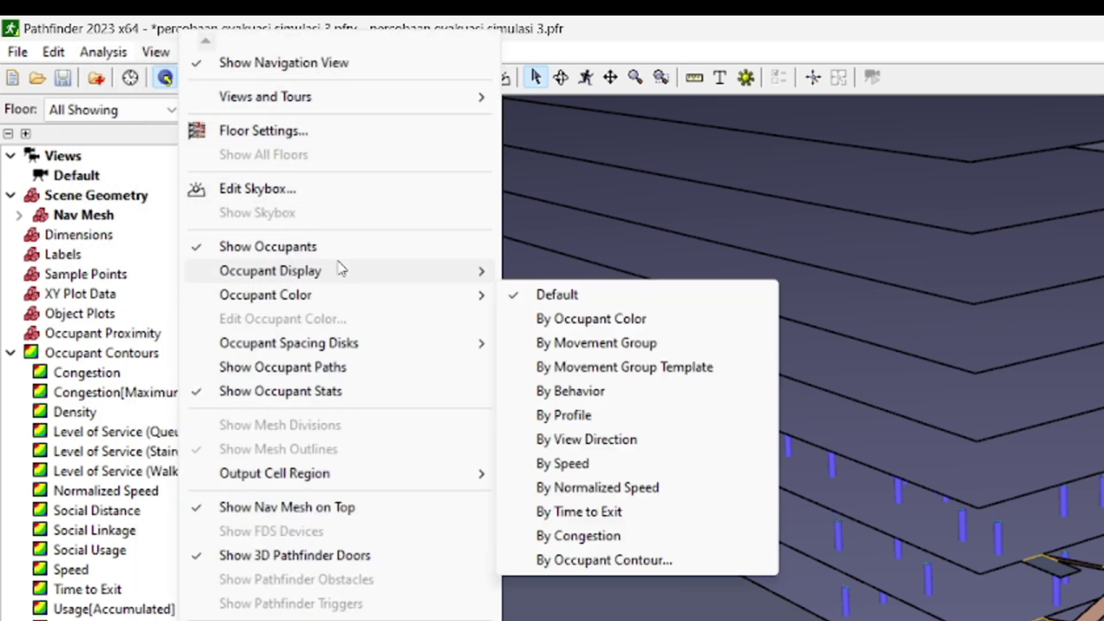
mouse_move(476, 280)
click(590, 344)
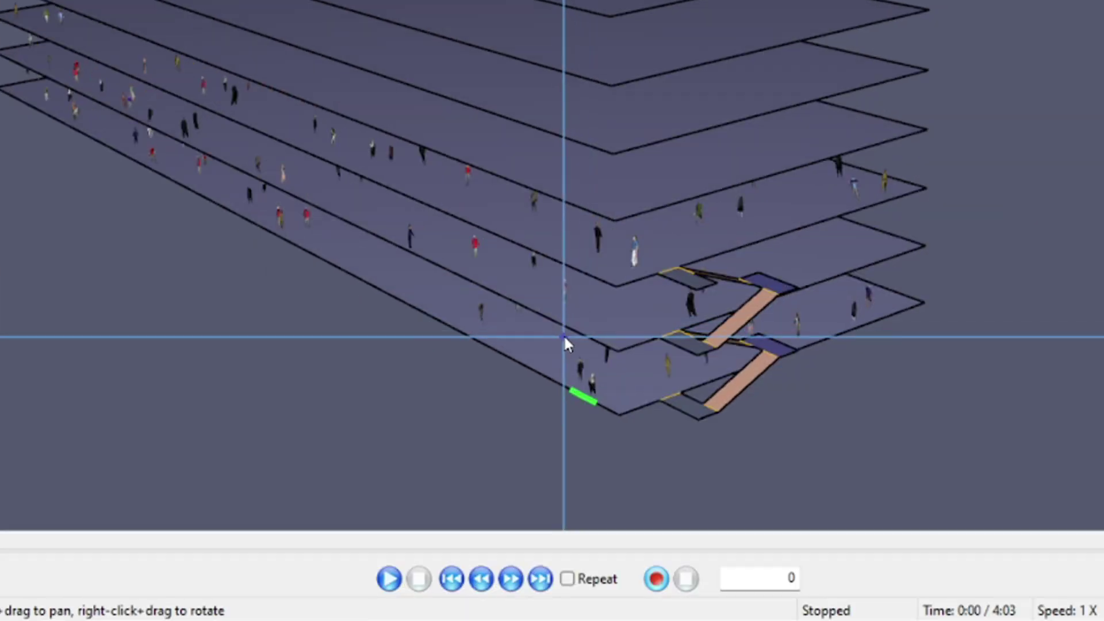
Play back the evacuation around the stairs and exit, raising the playback speed to 32X
scroll(550, 405, up, 2)
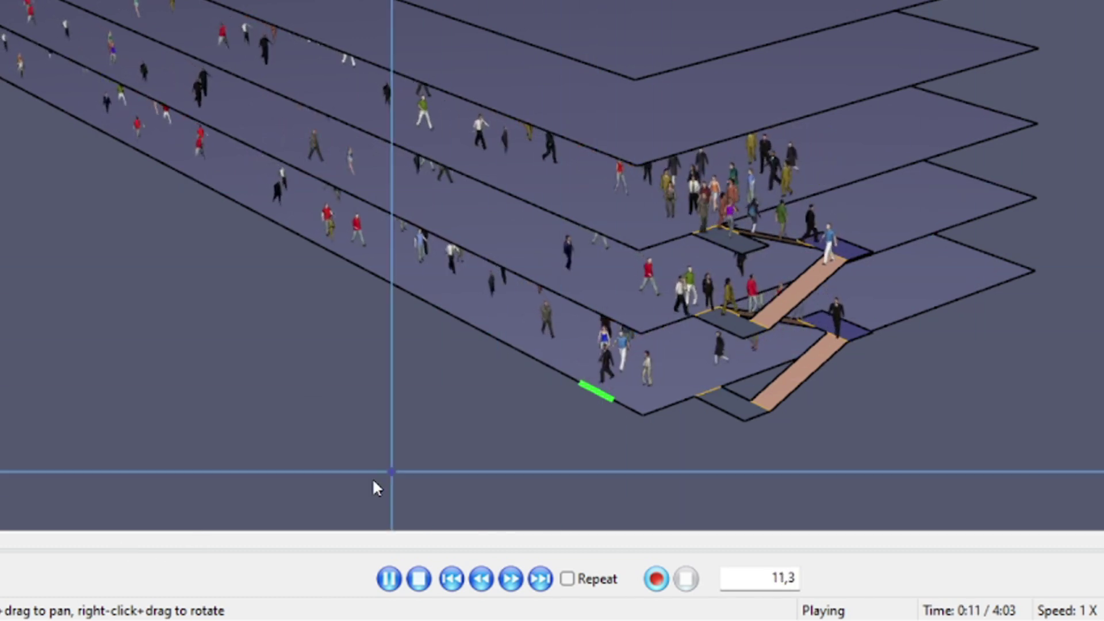
scroll(363, 488, down, 3)
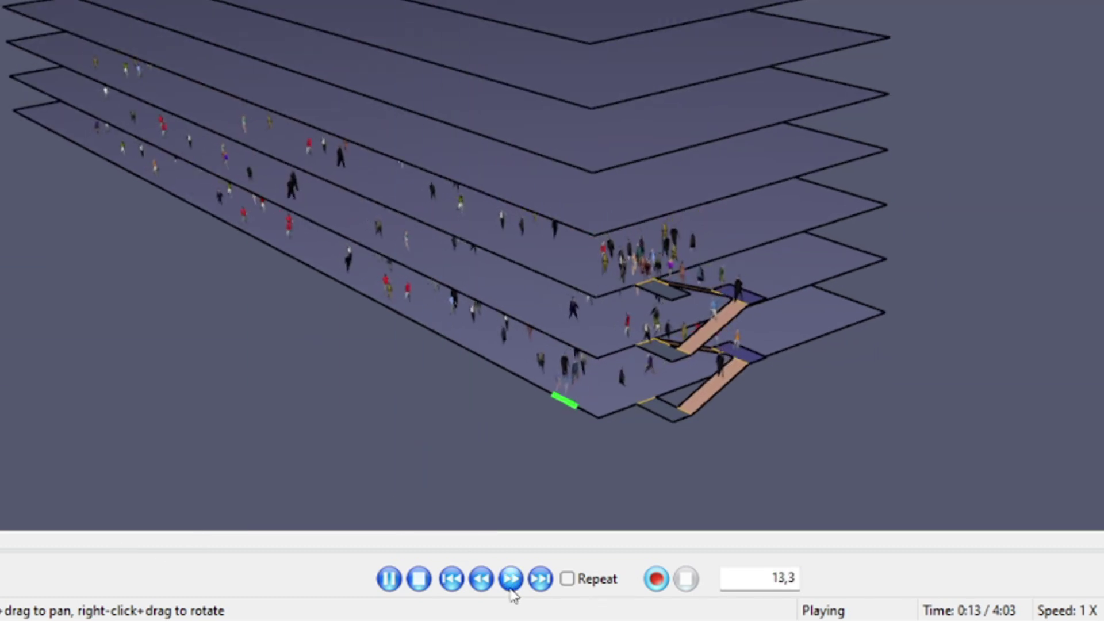
scroll(575, 475, up, 5)
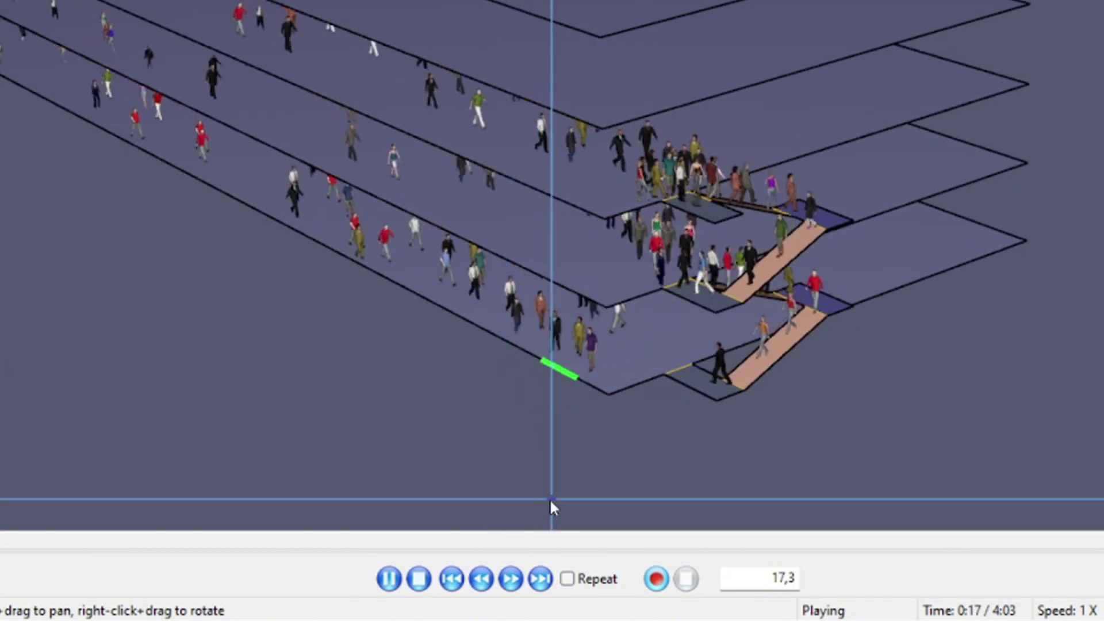
click(511, 578)
click(512, 579)
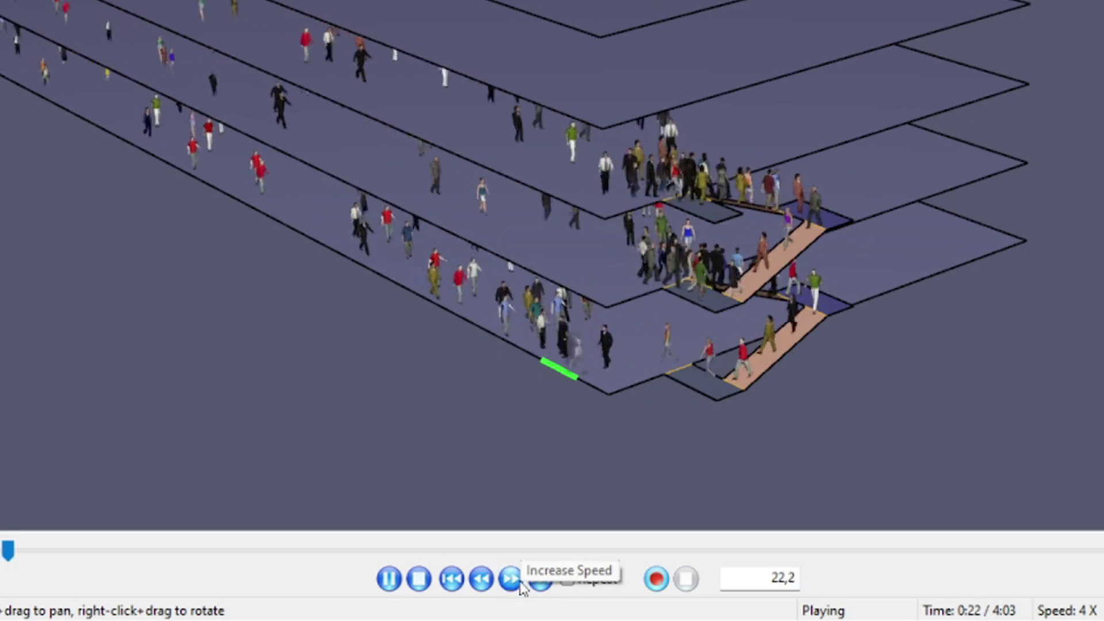
click(512, 579)
click(511, 579)
click(511, 579)
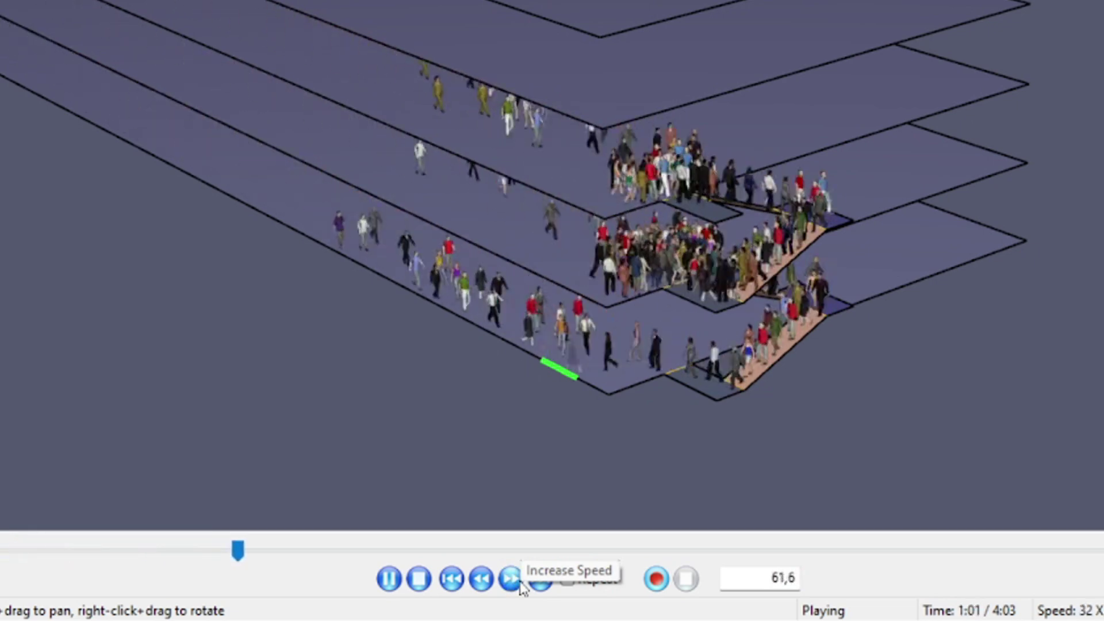
Stop the playback and scrub through the timeline from the early evacuation to its end
click(419, 579)
click(114, 543)
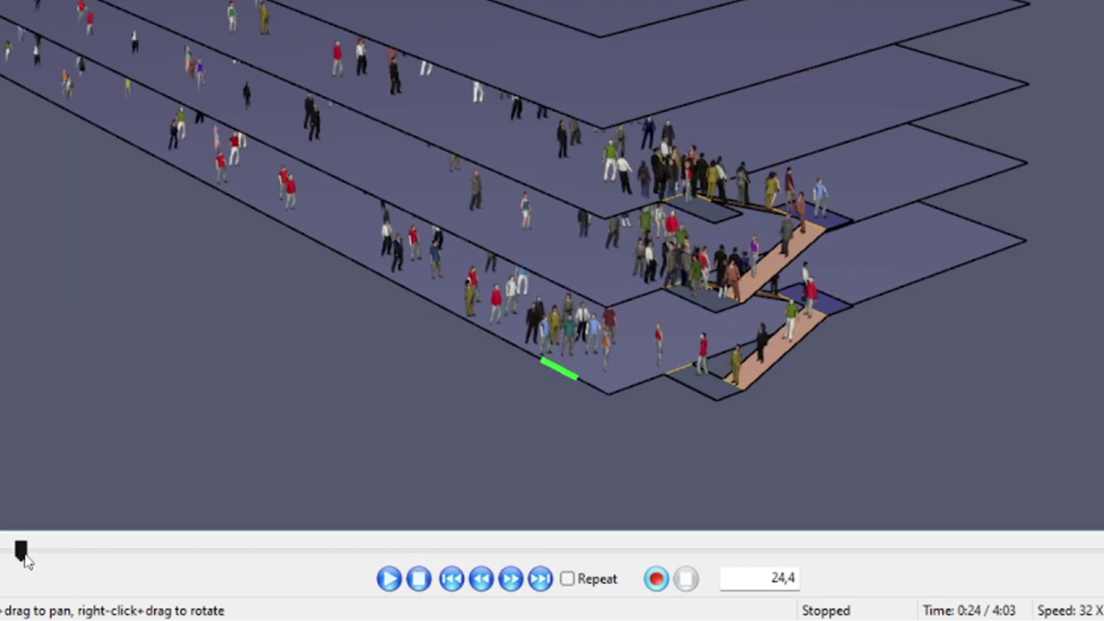
drag(26, 556, 471, 550)
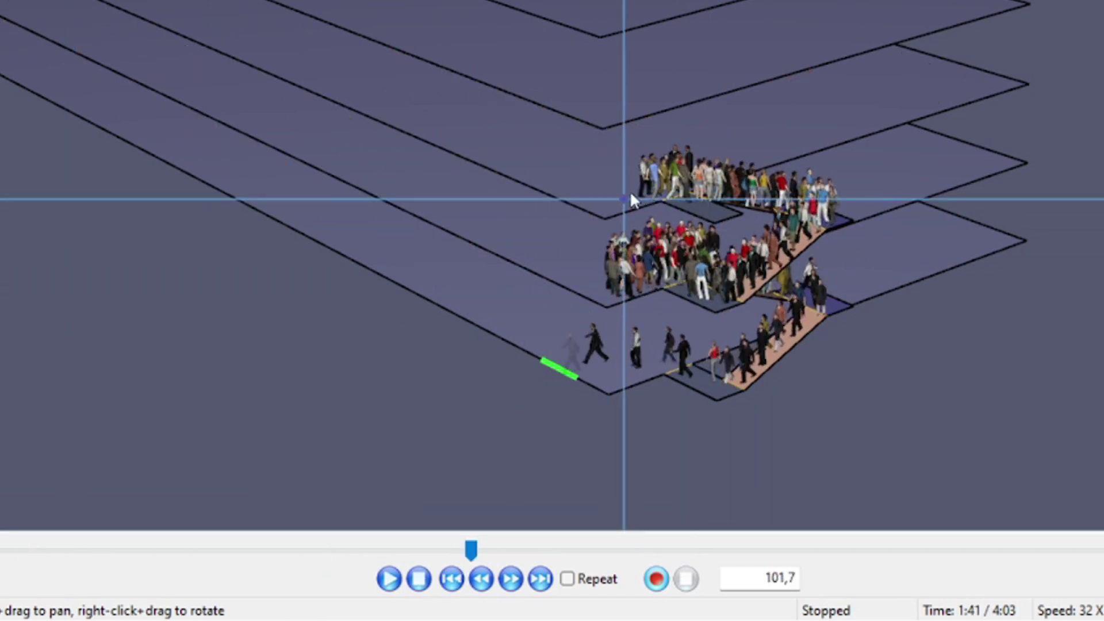
drag(471, 549, 1008, 550)
drag(795, 497, 1004, 512)
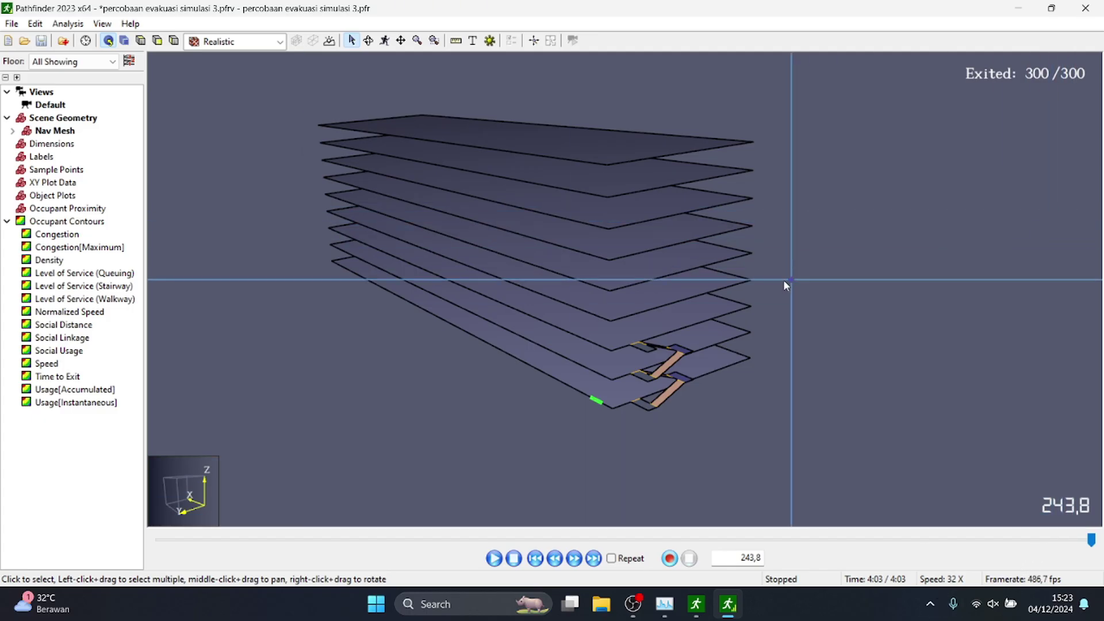
Examine the building at the end of the evacuation from several sides, including the stairs and exit door
scroll(481, 309, up, 4)
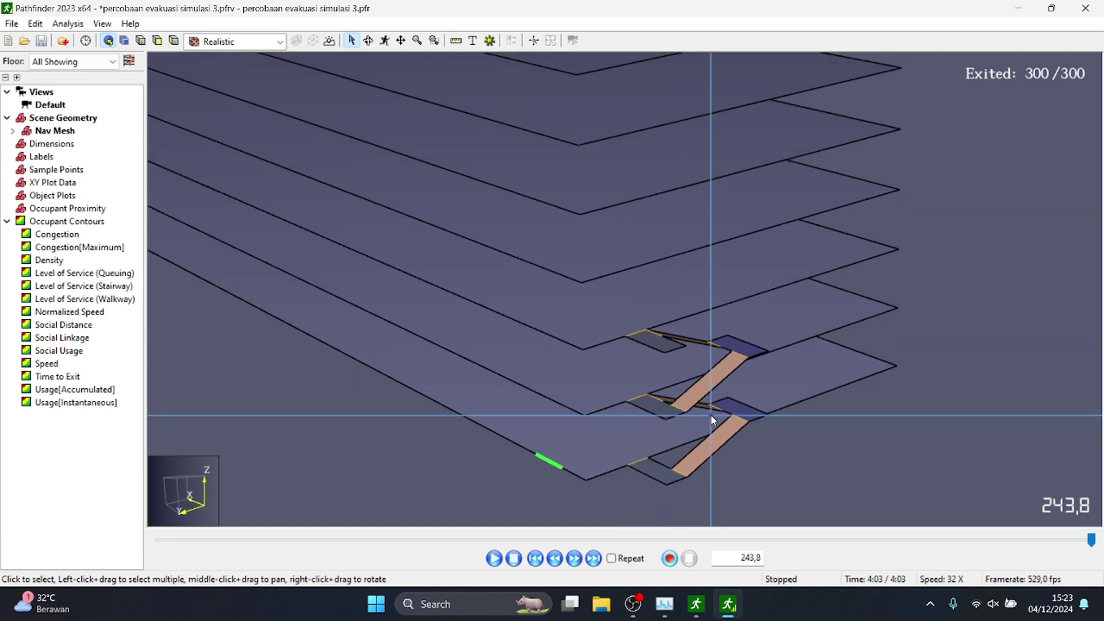
scroll(438, 269, down, 4)
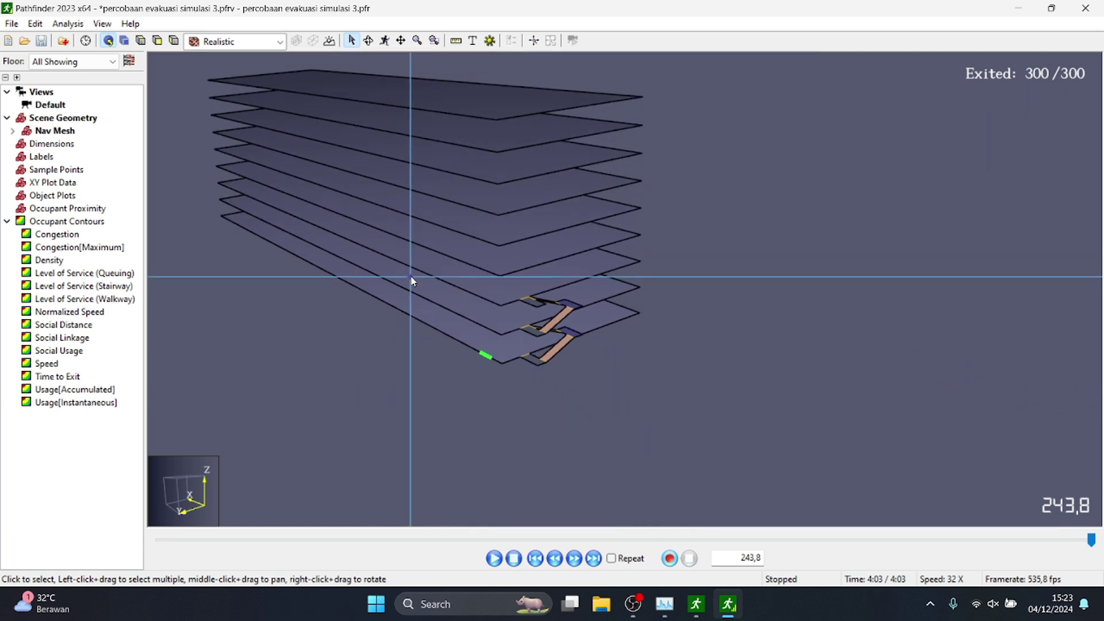
right_drag(197, 190, 262, 201)
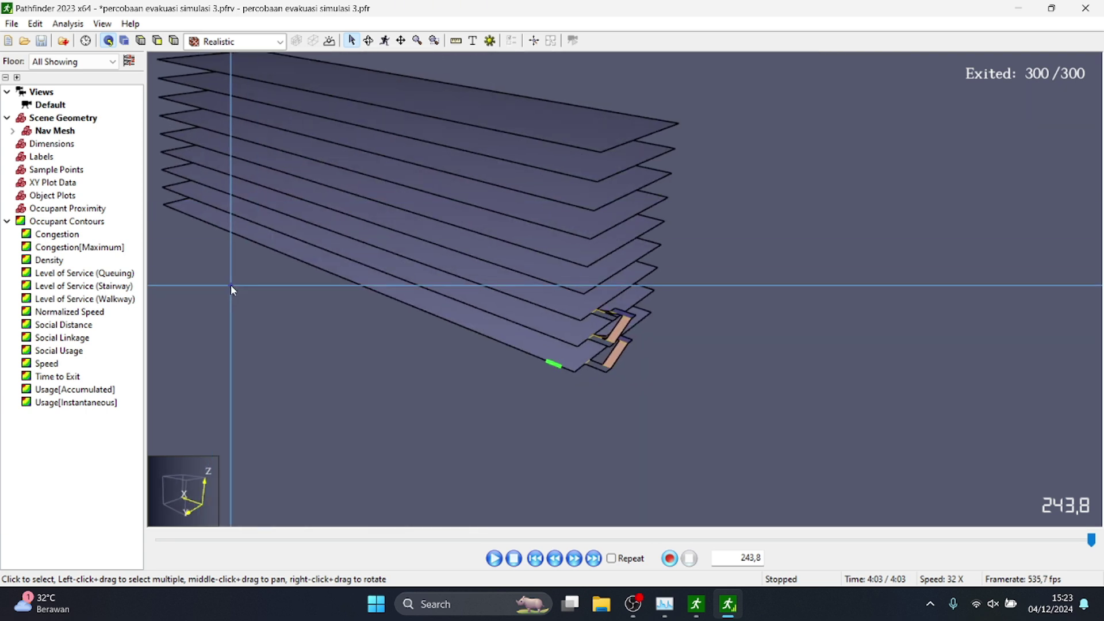
right_drag(230, 285, 957, 244)
right_drag(942, 171, 175, 235)
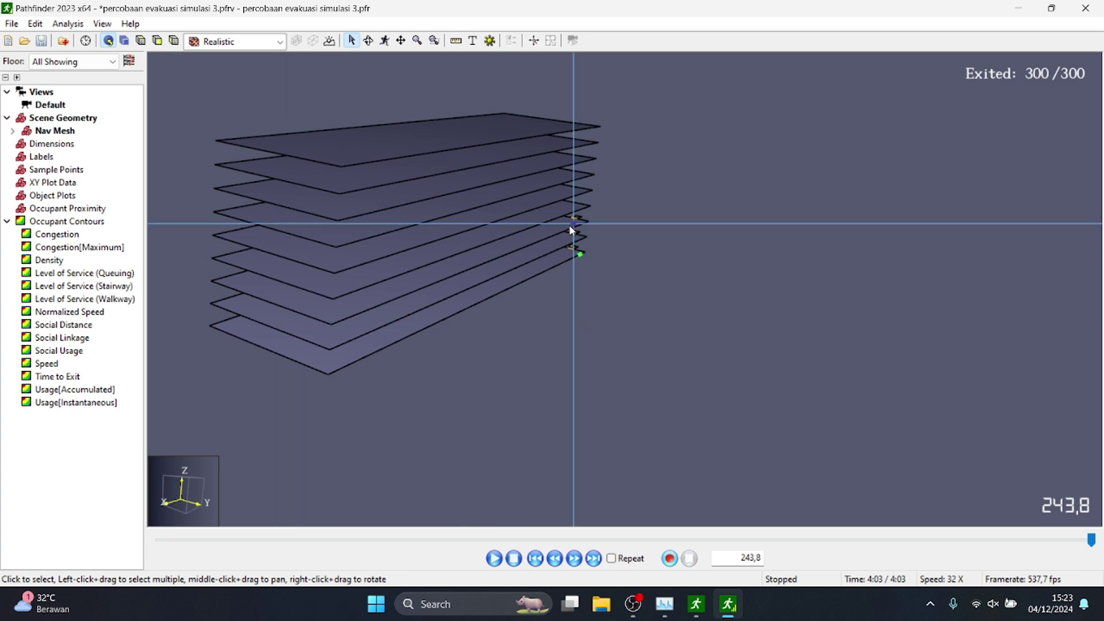
right_drag(811, 230, 981, 219)
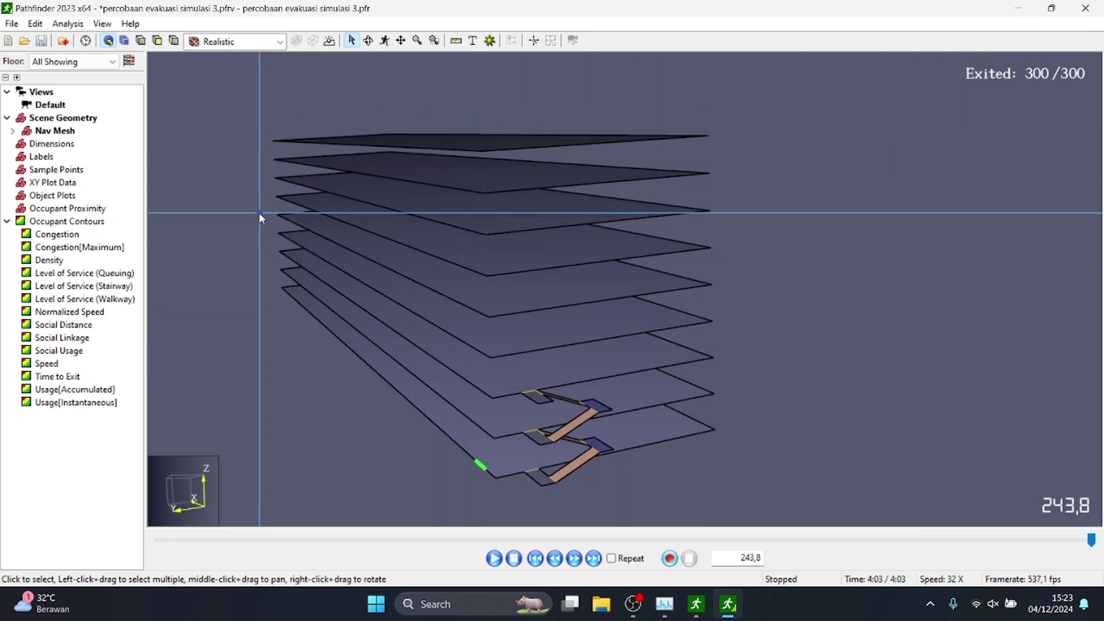
right_drag(258, 212, 599, 291)
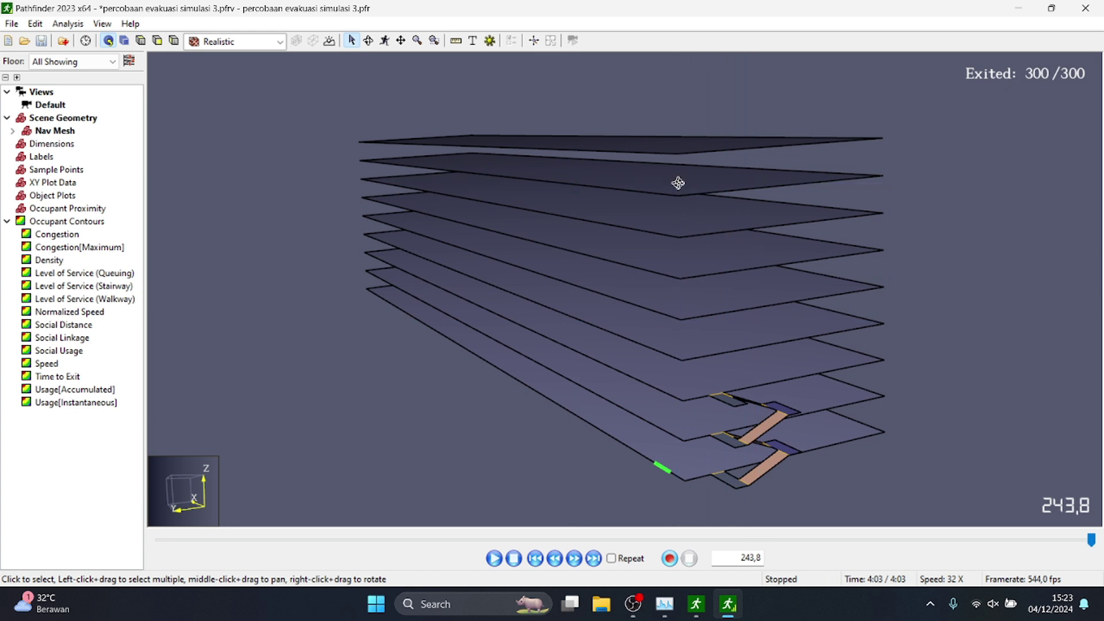
right_drag(678, 183, 490, 246)
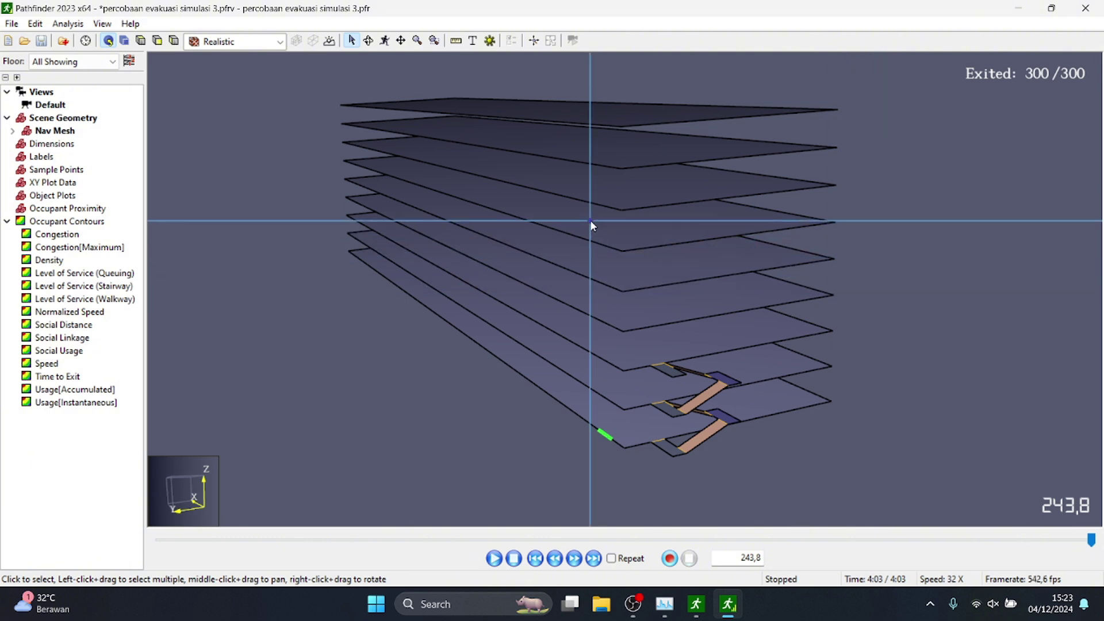
right_drag(592, 227, 656, 213)
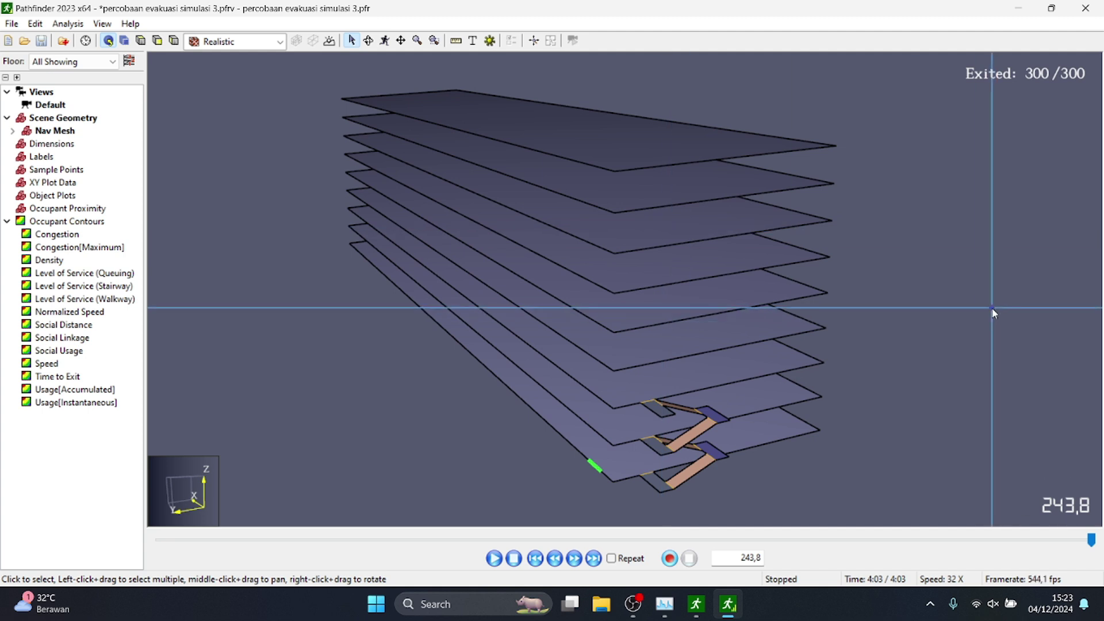